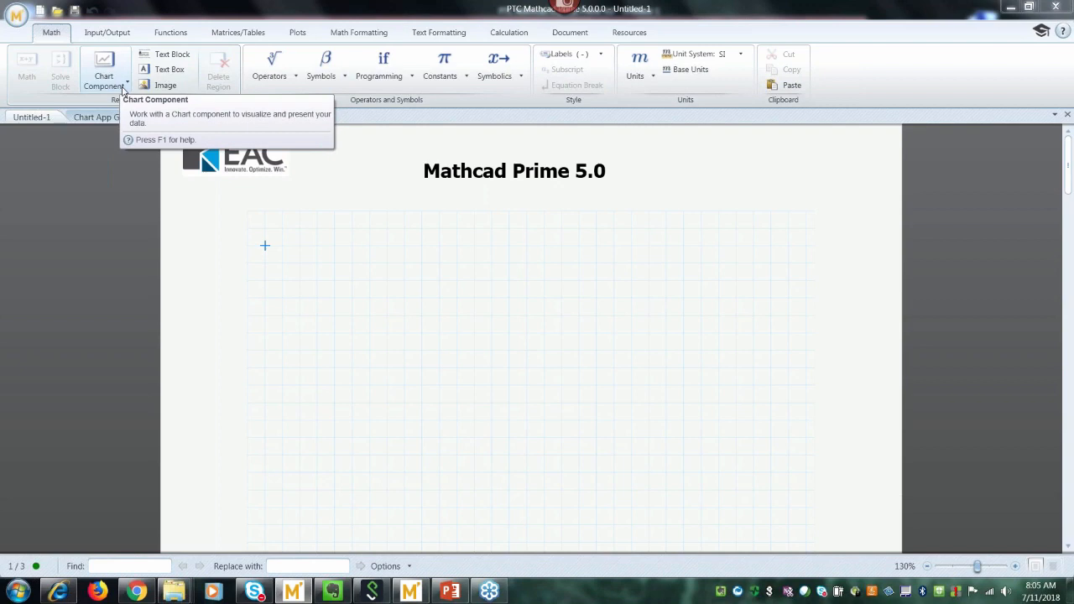
# Switch to the Plots tab and open the Insert Plot list of XY, Polar, Contour and 3D plots.
pyautogui.click(297, 33)
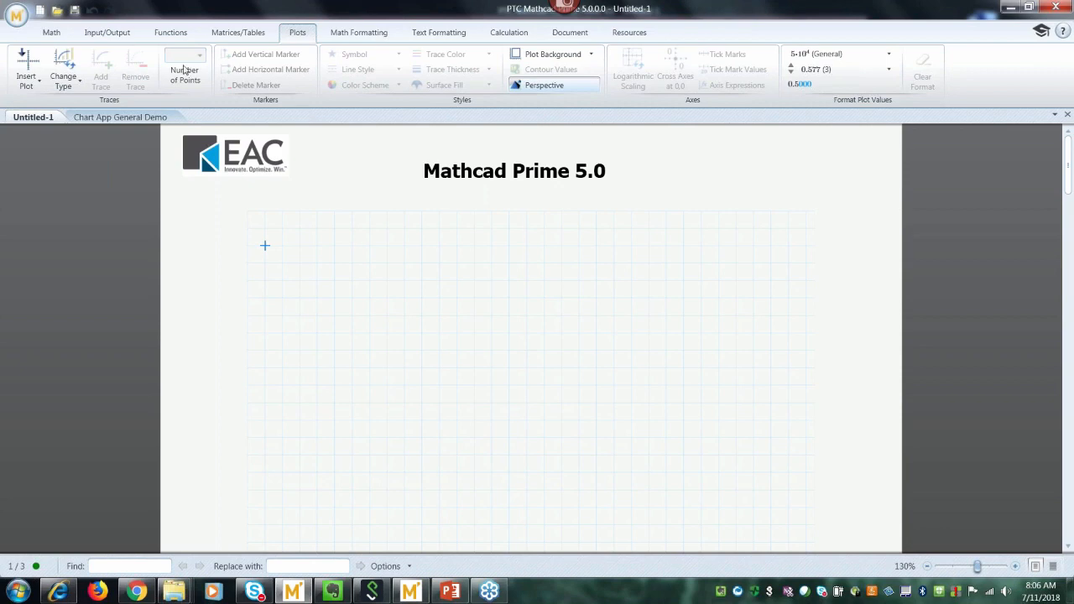
pyautogui.click(51, 33)
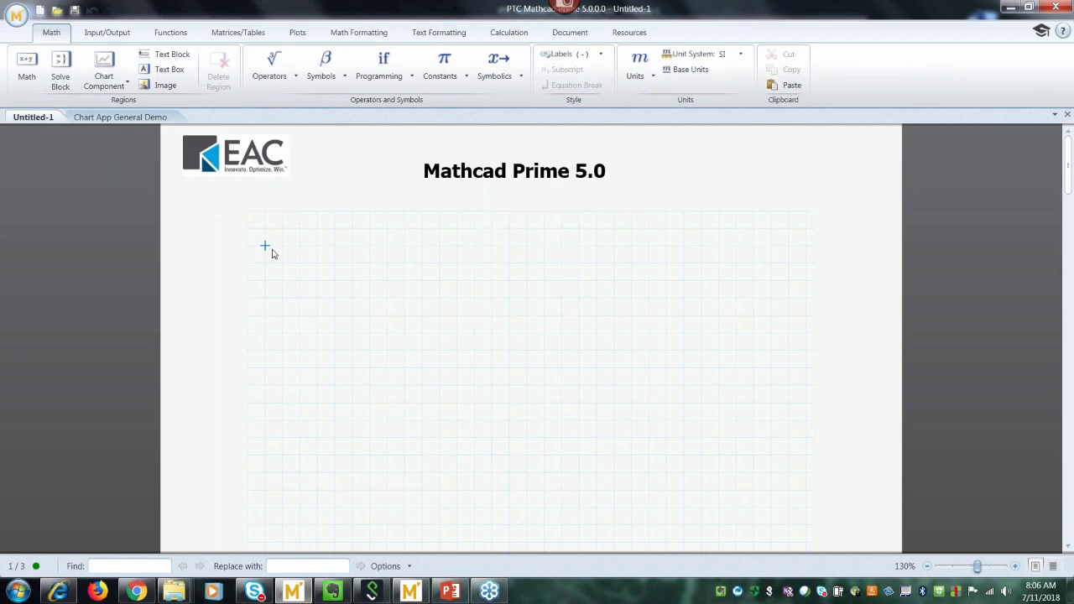
pyautogui.click(298, 34)
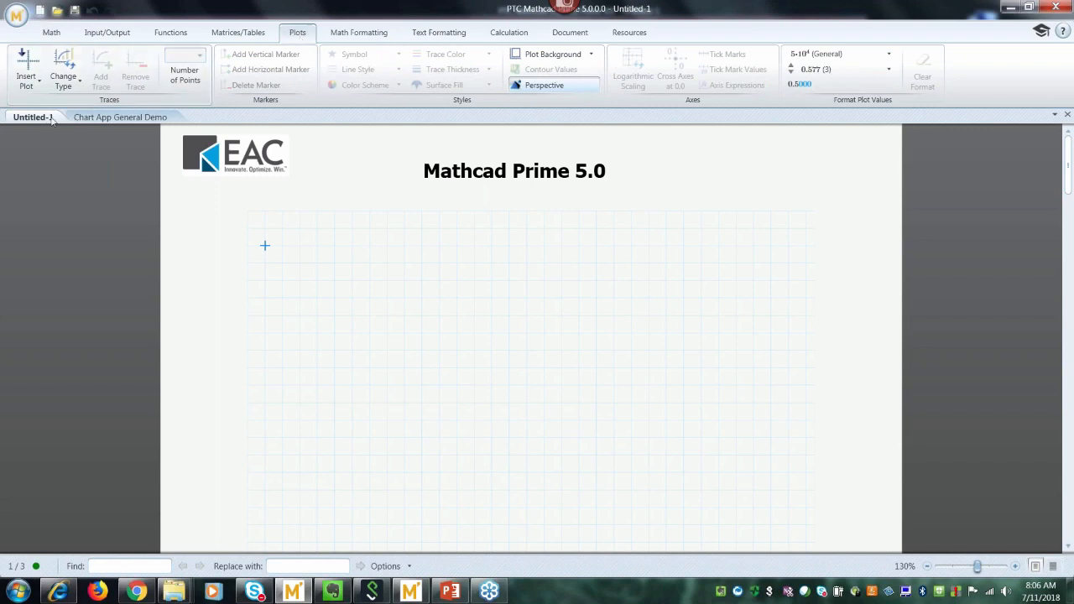
pyautogui.click(28, 84)
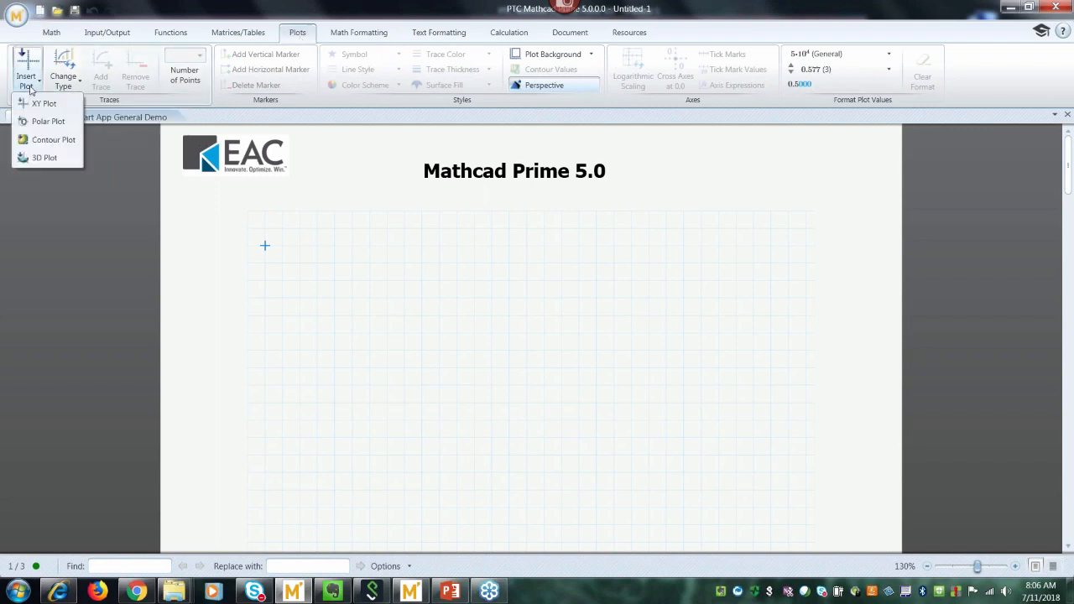
# Insert an XY plot with x on the x-axis and sin(x) on the y-axis.
pyautogui.click(40, 104)
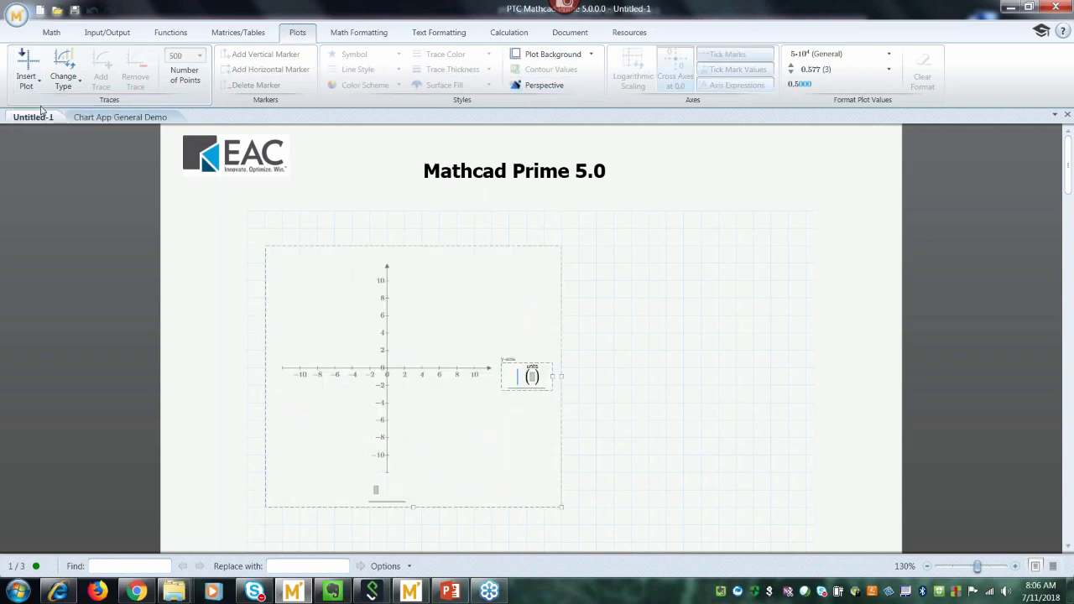
pyautogui.click(376, 493)
pyautogui.write('x')
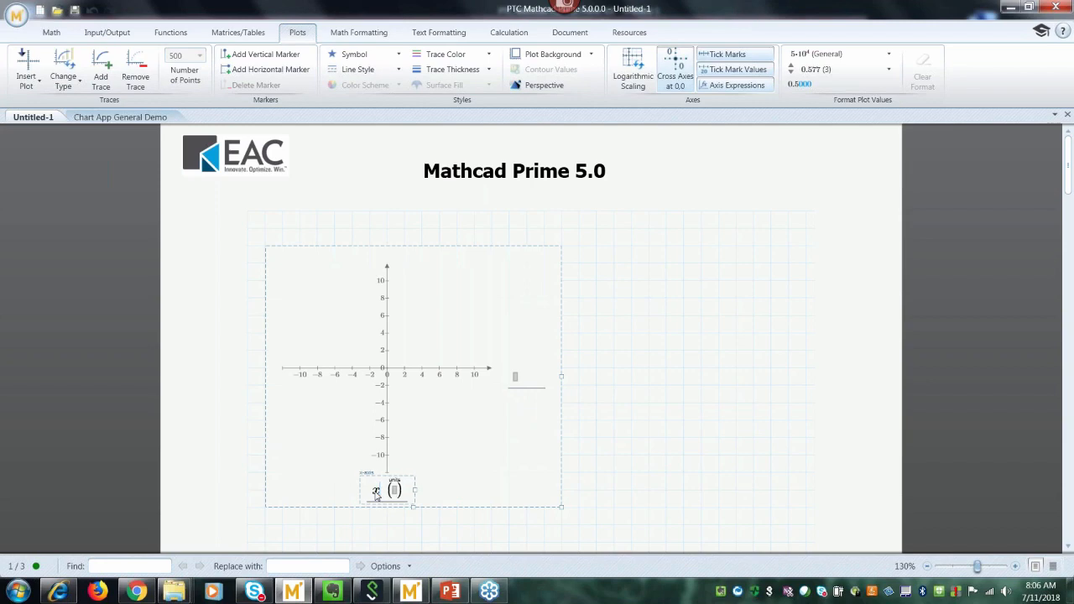
pyautogui.click(515, 378)
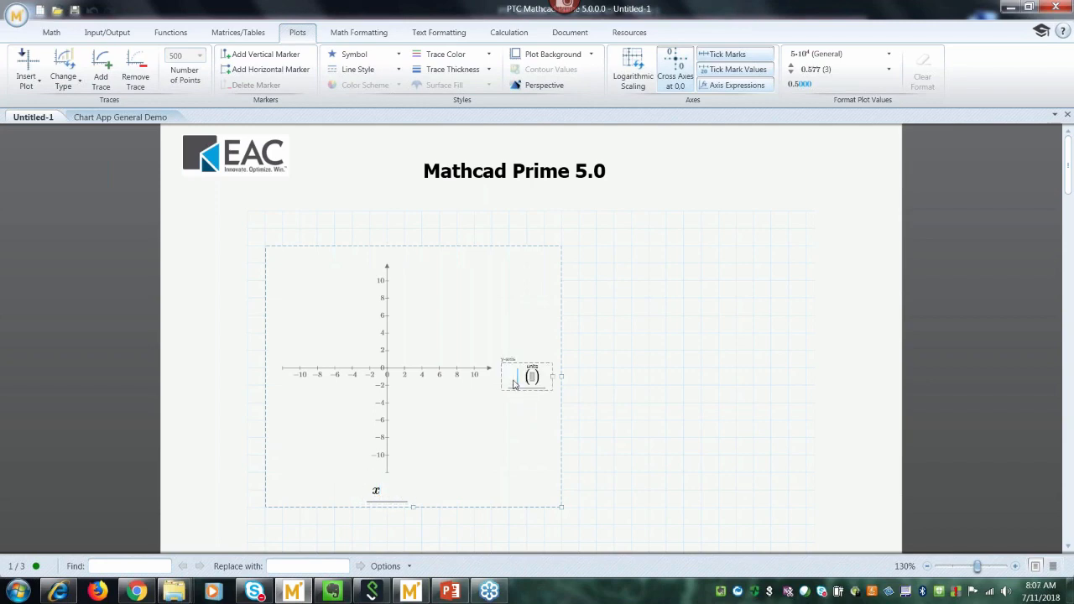
pyautogui.write('sin(x')
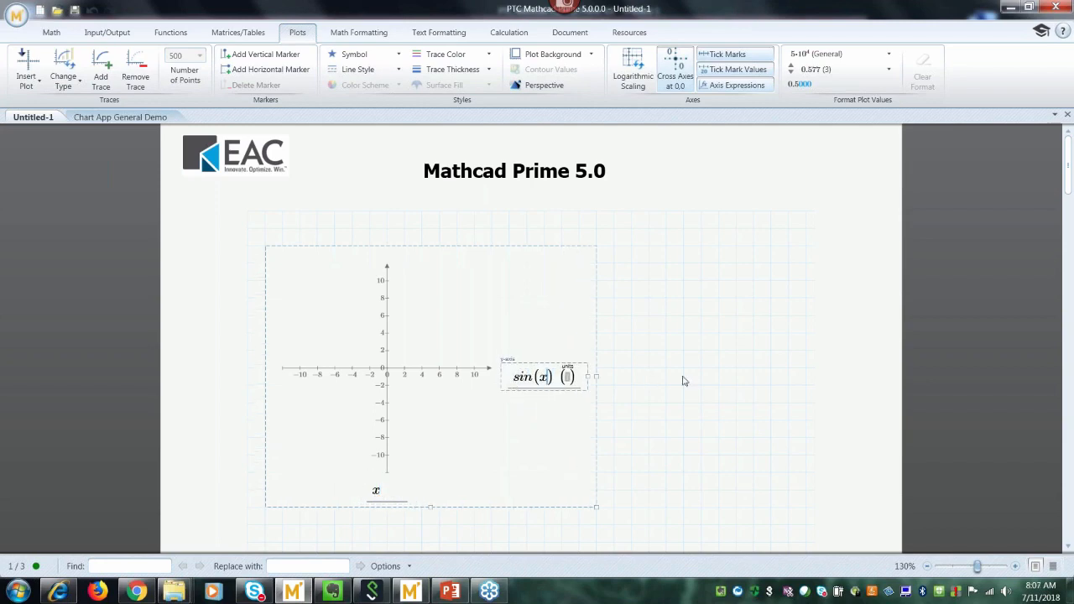
pyautogui.click(703, 380)
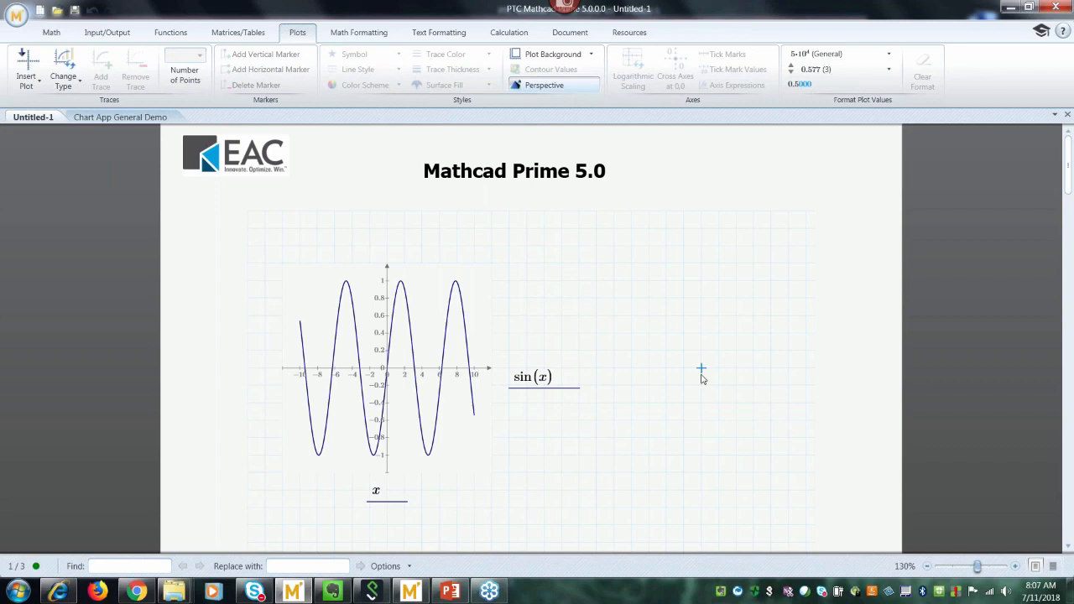
# Widen the sine plot to the right and start a text region beside it.
pyautogui.click(493, 391)
pyautogui.moveTo(596, 377); pyautogui.dragTo(687, 377)
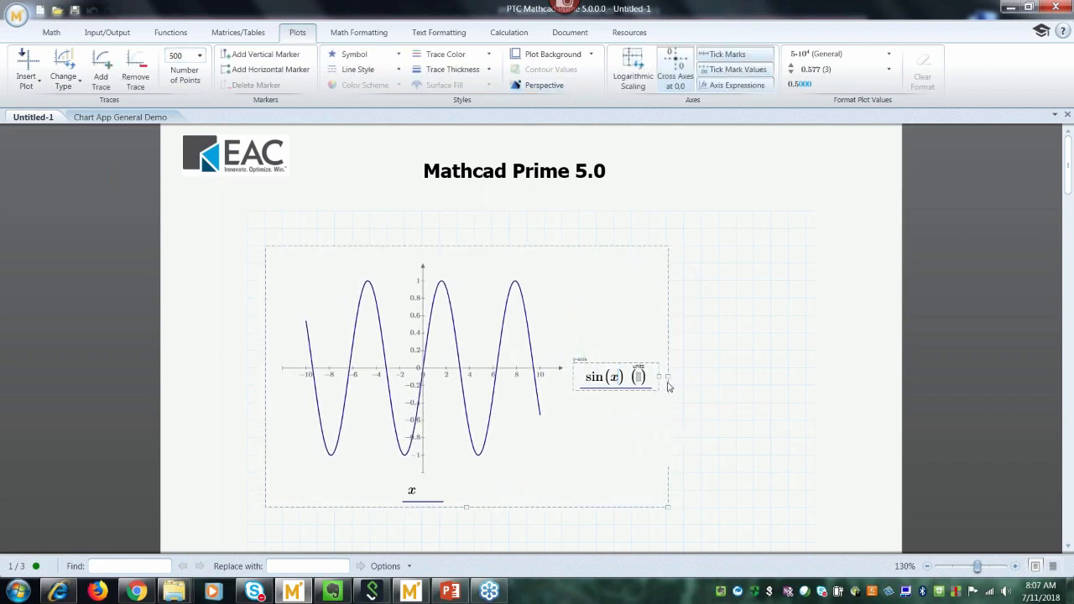
pyautogui.click(702, 328)
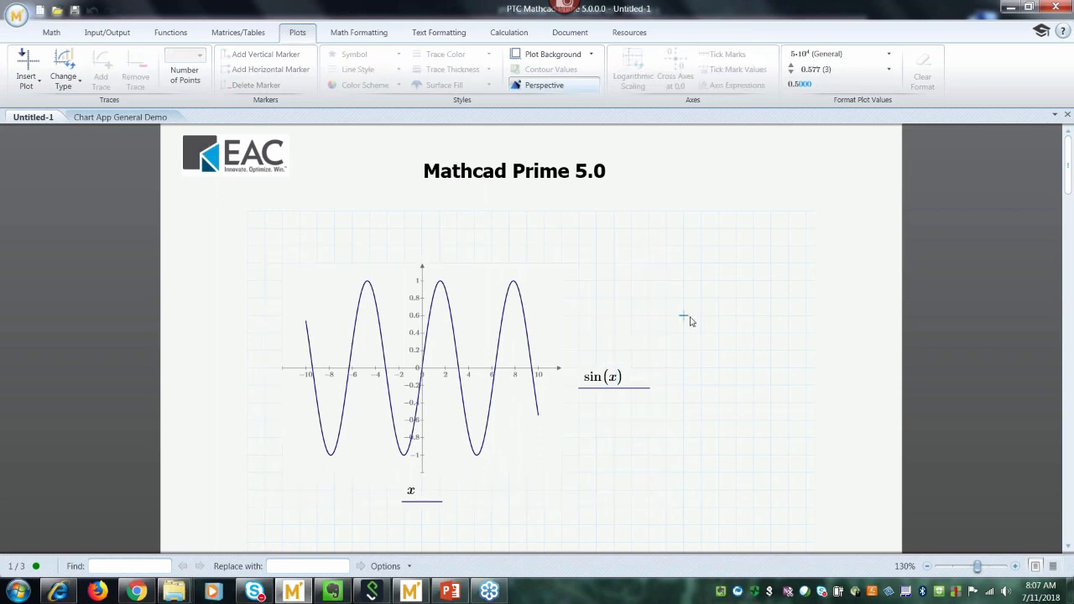
pyautogui.hotkey('ctrl', 't')
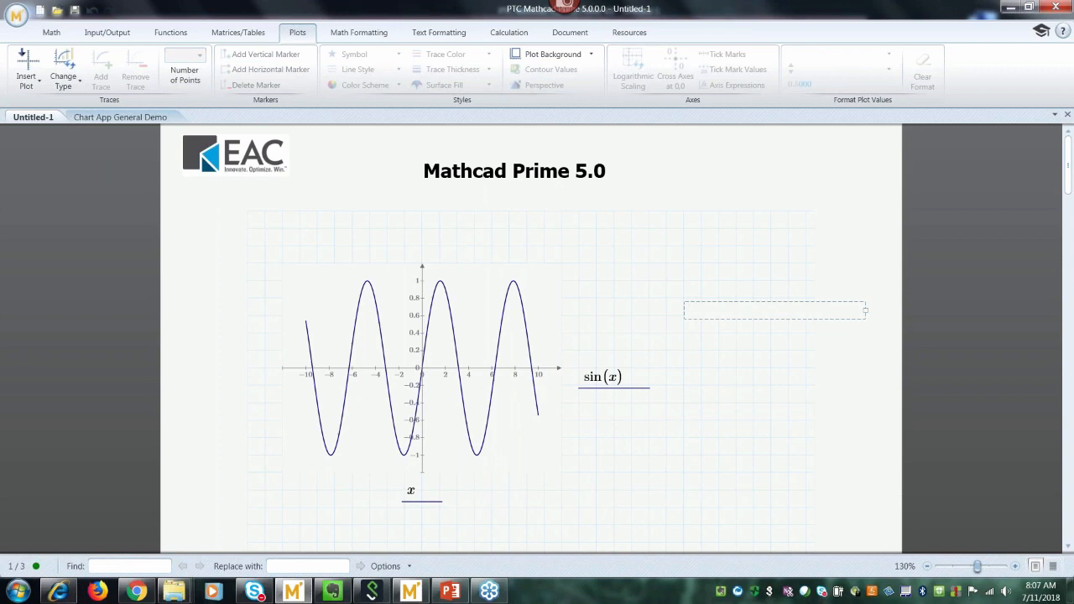
# Write the note lines 'no title', 'legend', 'no gridlines', 'no 2nd y axis', 'no custom formatting'.
pyautogui.write('no title')
pyautogui.press('Return')
pyautogui.write('legend')
pyautogui.press('Return')
pyautogui.write('no gridlines')
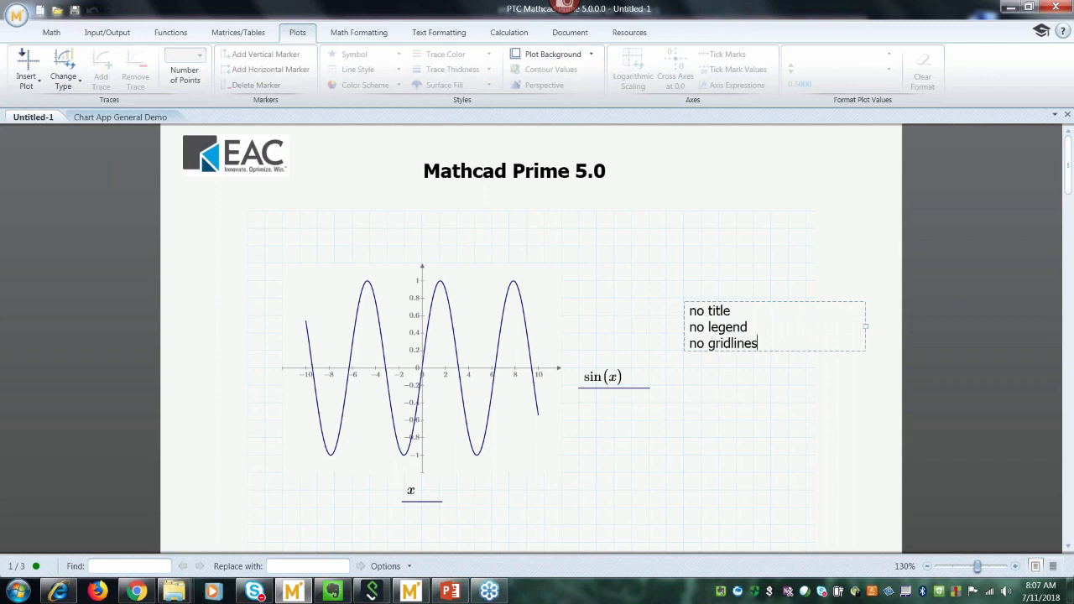
pyautogui.press('Return')
pyautogui.write('no 2nd y axis')
pyautogui.press('Return')
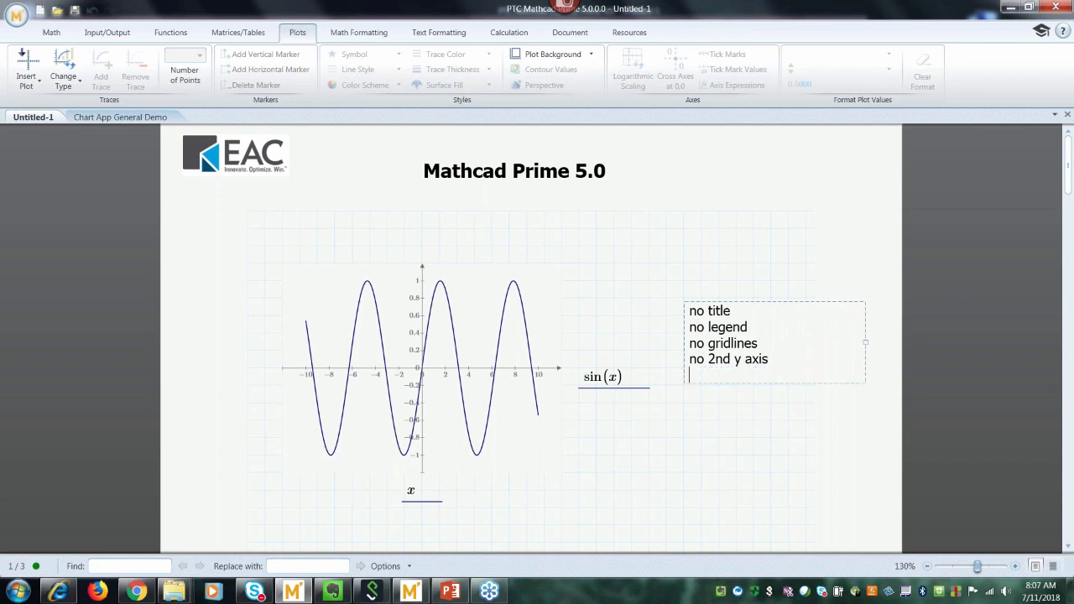
pyautogui.write('no custom formatting')
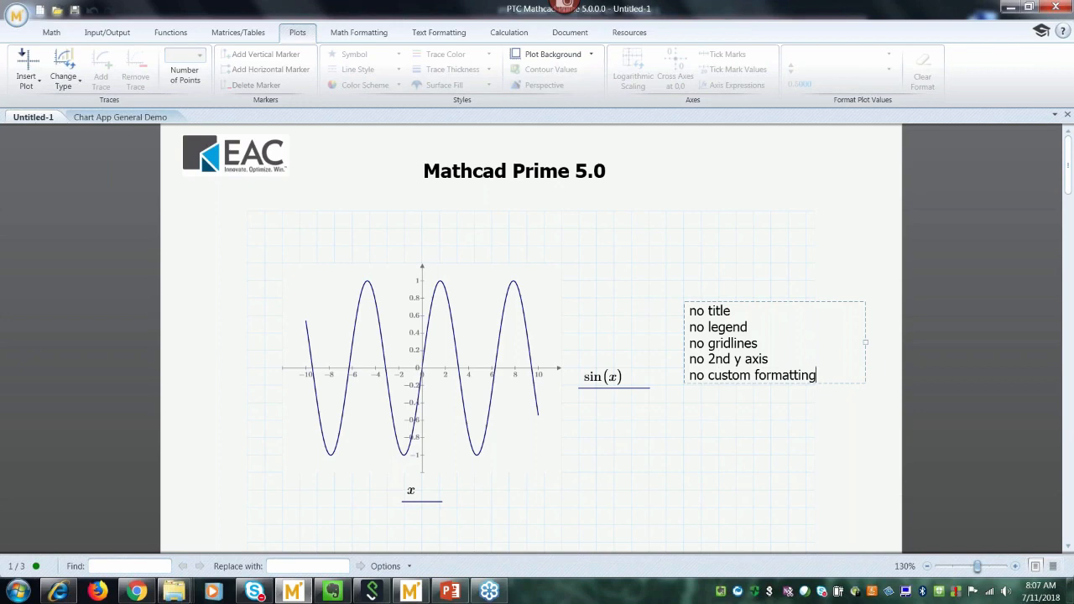
pyautogui.click(715, 462)
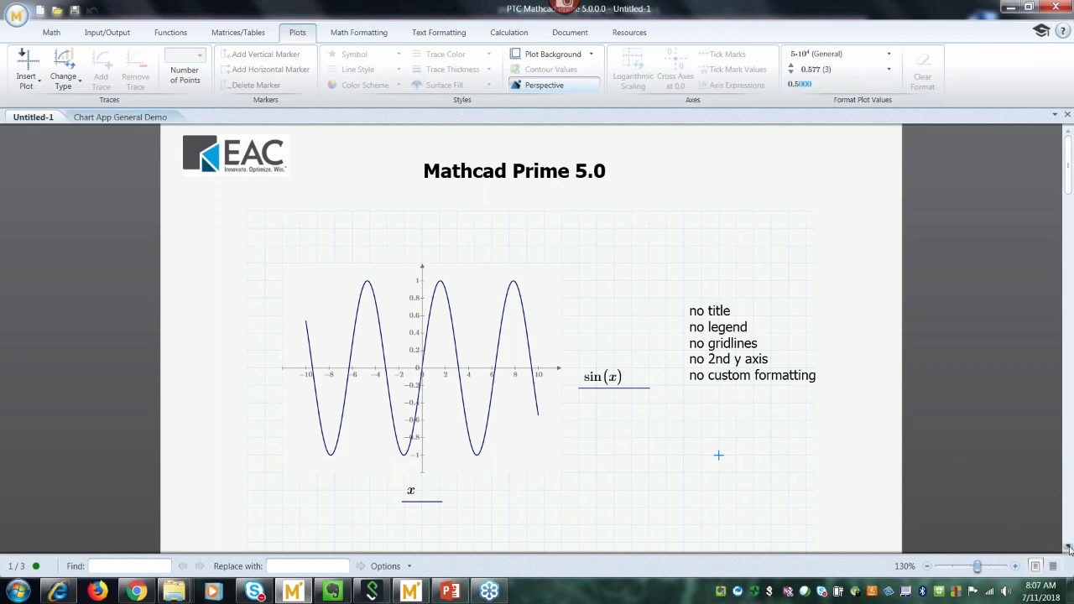
pyautogui.moveTo(1068, 547); pyautogui.dragTo(1068, 547)
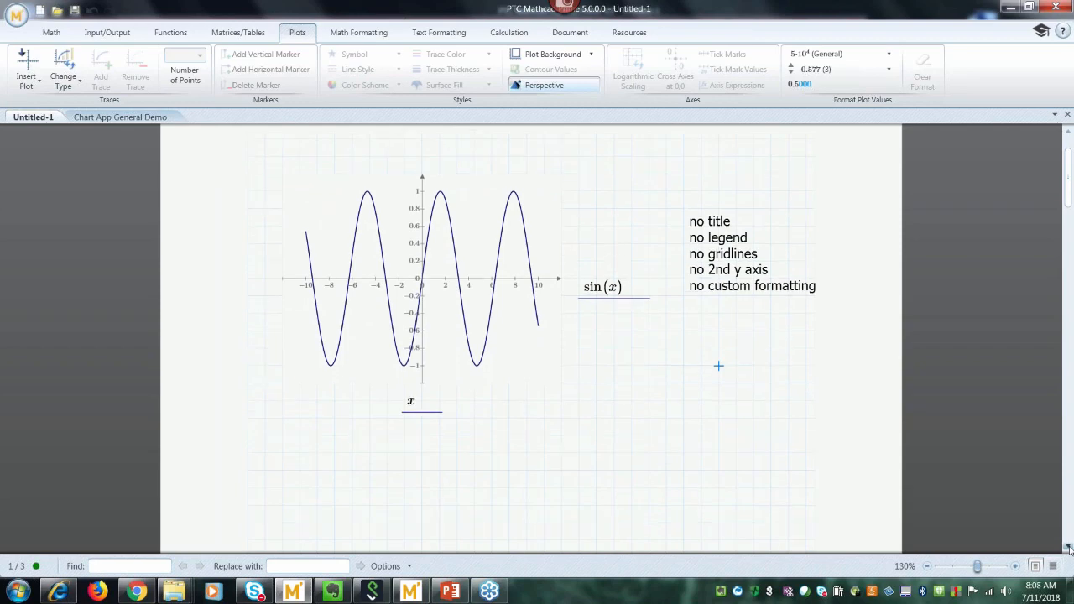
pyautogui.moveTo(1068, 547); pyautogui.dragTo(1068, 547)
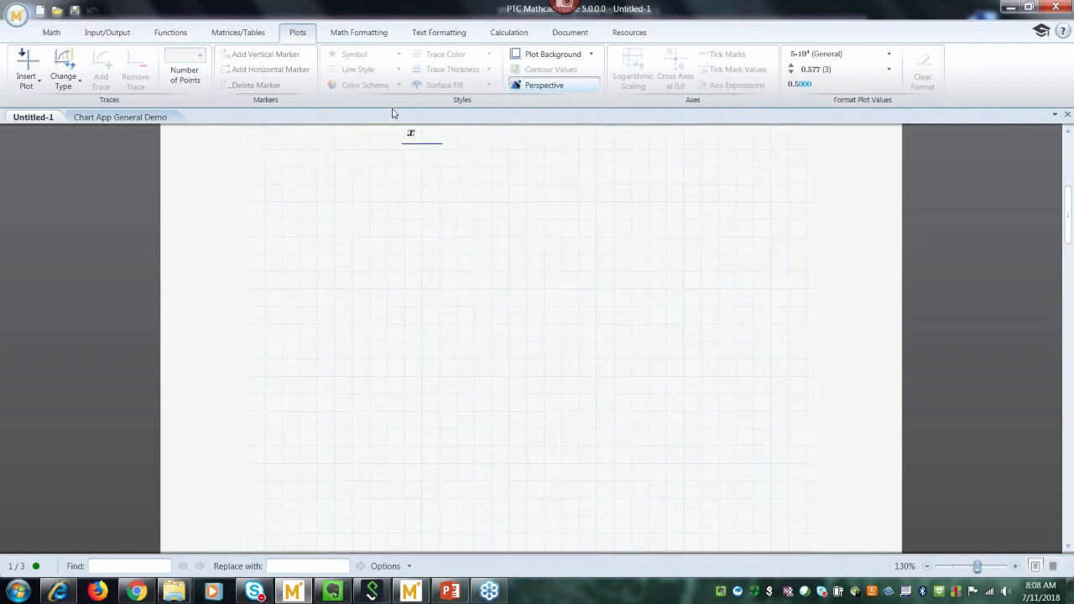
# Insert a Chart Component and nudge it two steps left and one down below the plot.
pyautogui.click(52, 34)
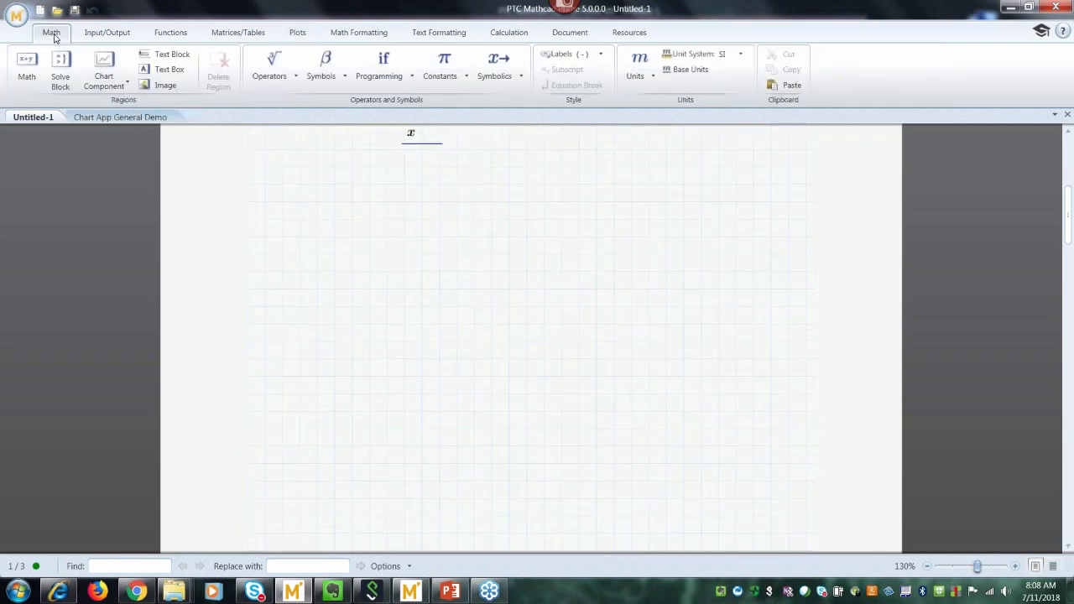
pyautogui.click(120, 87)
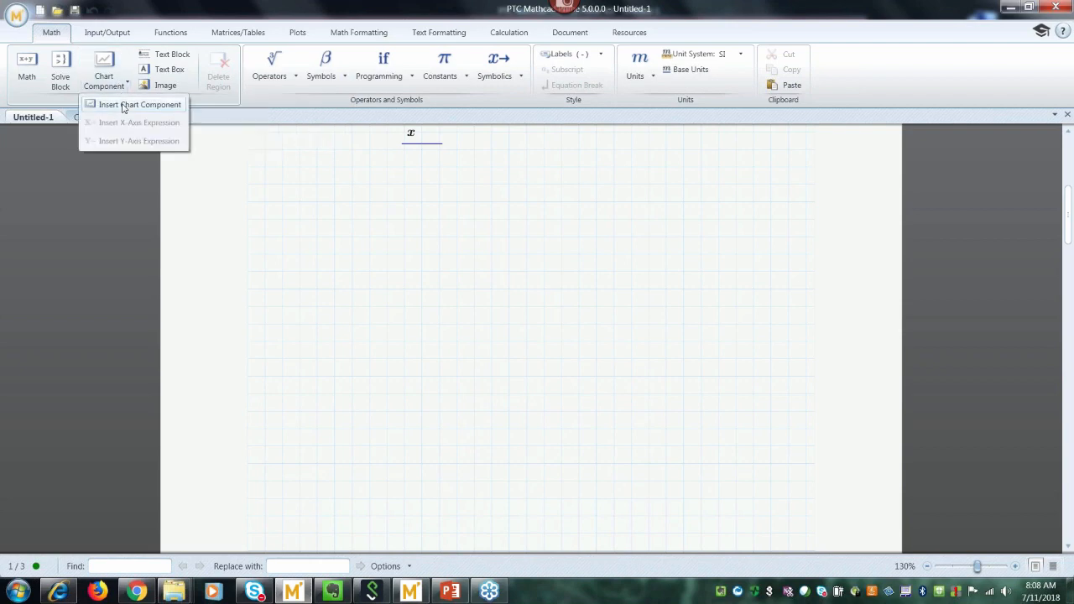
pyautogui.click(122, 105)
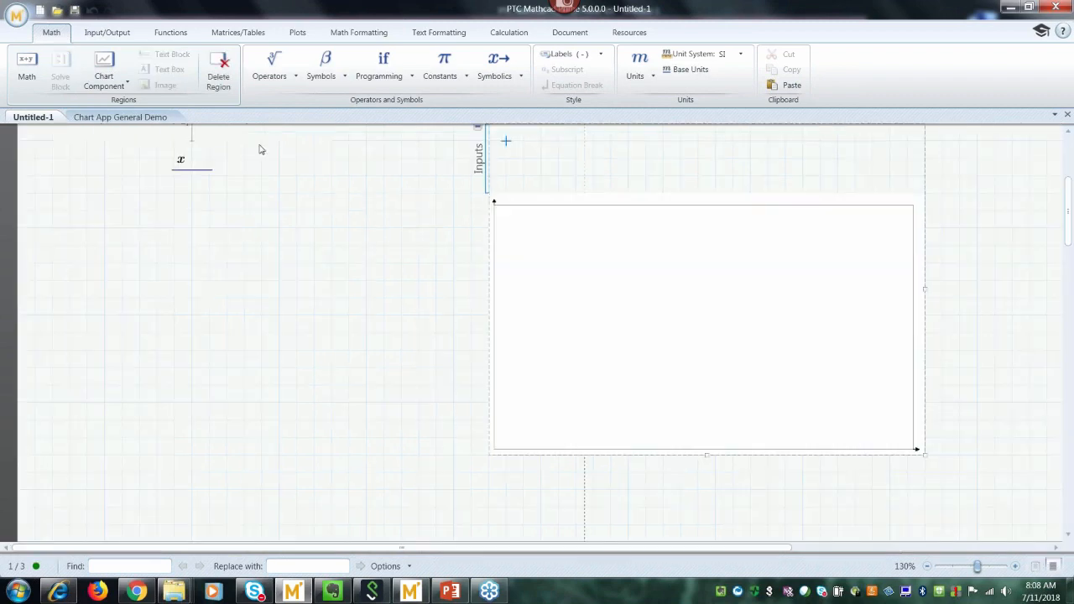
pyautogui.click(500, 278)
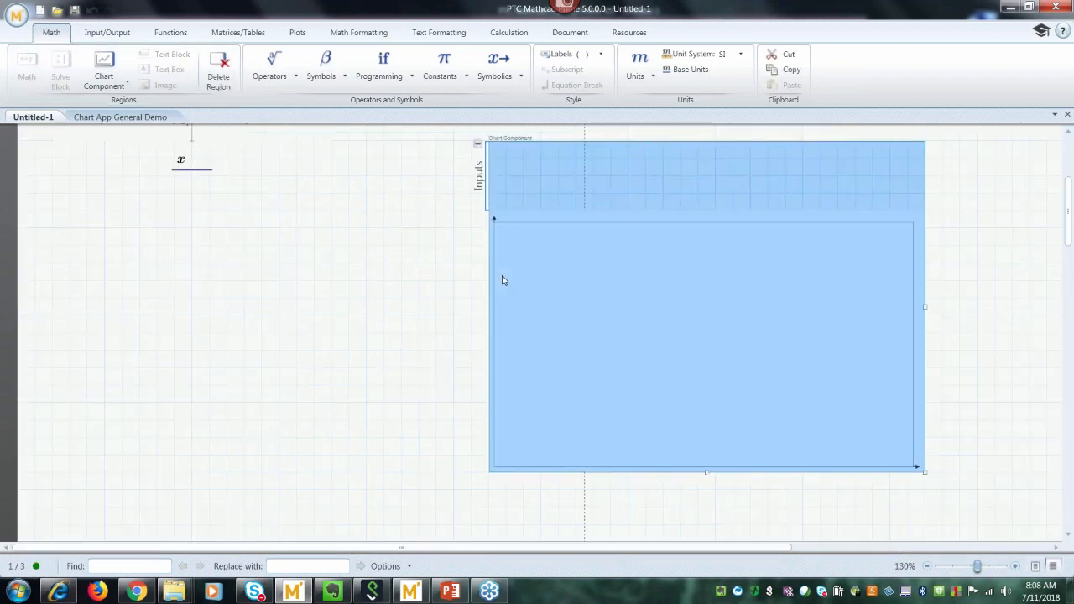
pyautogui.press('Left')
pyautogui.press('Left')
pyautogui.press('Left')
pyautogui.press('Left')
pyautogui.press('Left')
pyautogui.press('Left')
pyautogui.press('Left')
pyautogui.press('Left')
pyautogui.press('Left')
pyautogui.press('Left')
pyautogui.press('Left')
pyautogui.press('Left')
pyautogui.press('Left')
pyautogui.press('Left')
pyautogui.press('Left')
pyautogui.press('Left')
pyautogui.press('Left')
pyautogui.press('Left')
pyautogui.press('Left')
pyautogui.press('Left')
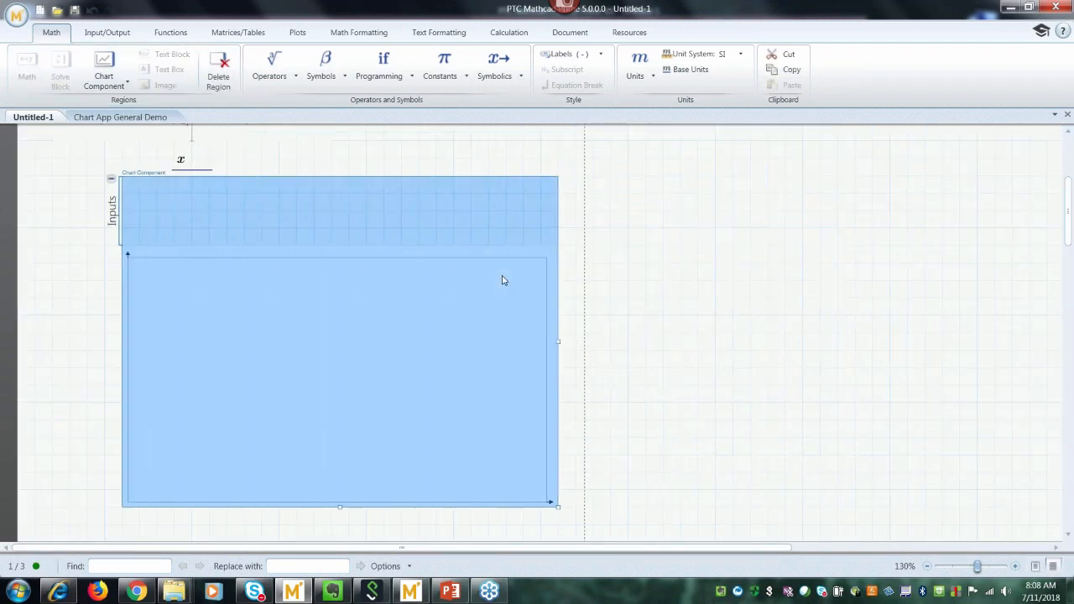
pyautogui.press('Left')
pyautogui.press('Left')
pyautogui.press('Left')
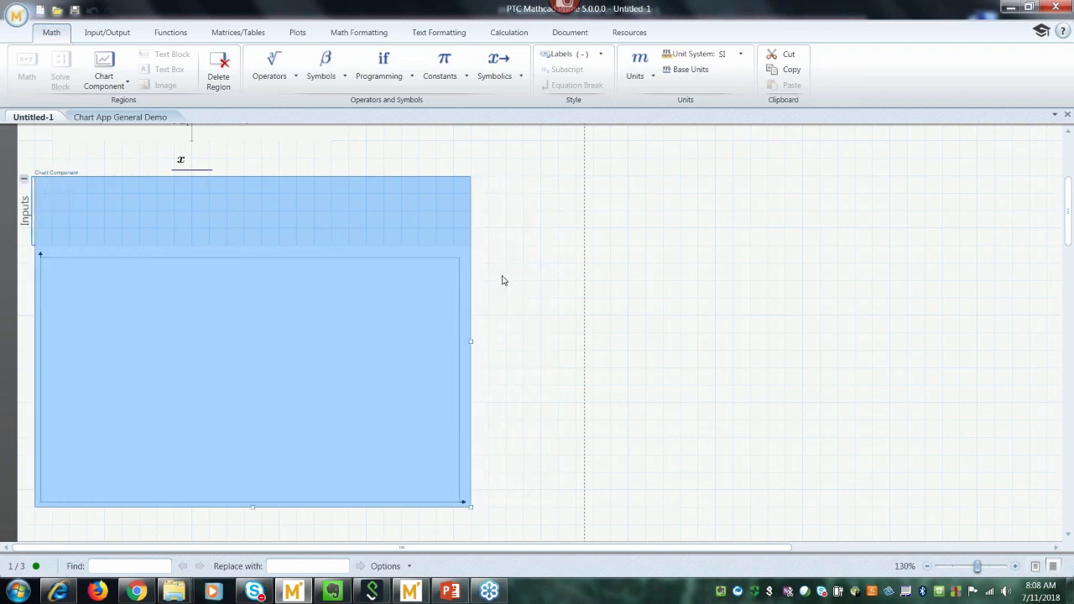
pyautogui.press('Down')
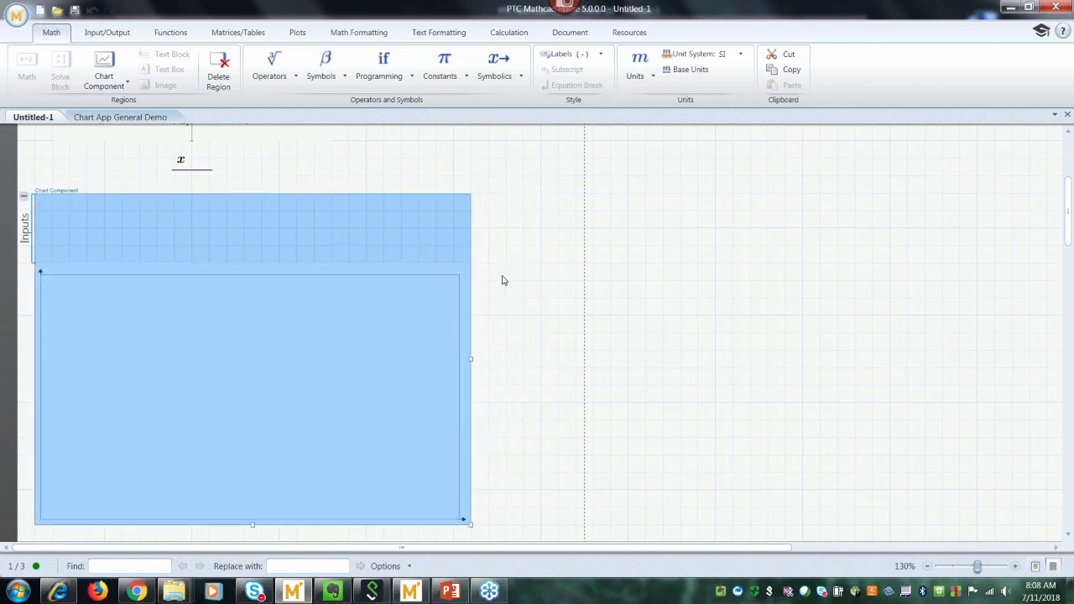
# Switch the worksheet to Page View and deselect the chart component.
pyautogui.click(1034, 566)
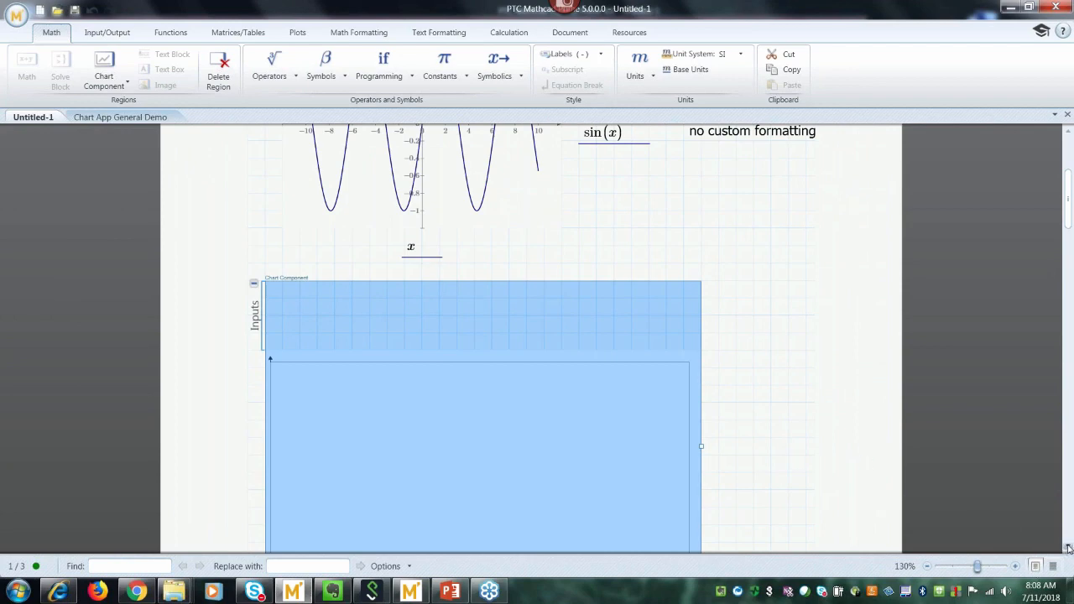
pyautogui.scroll(-3, 1068, 547)
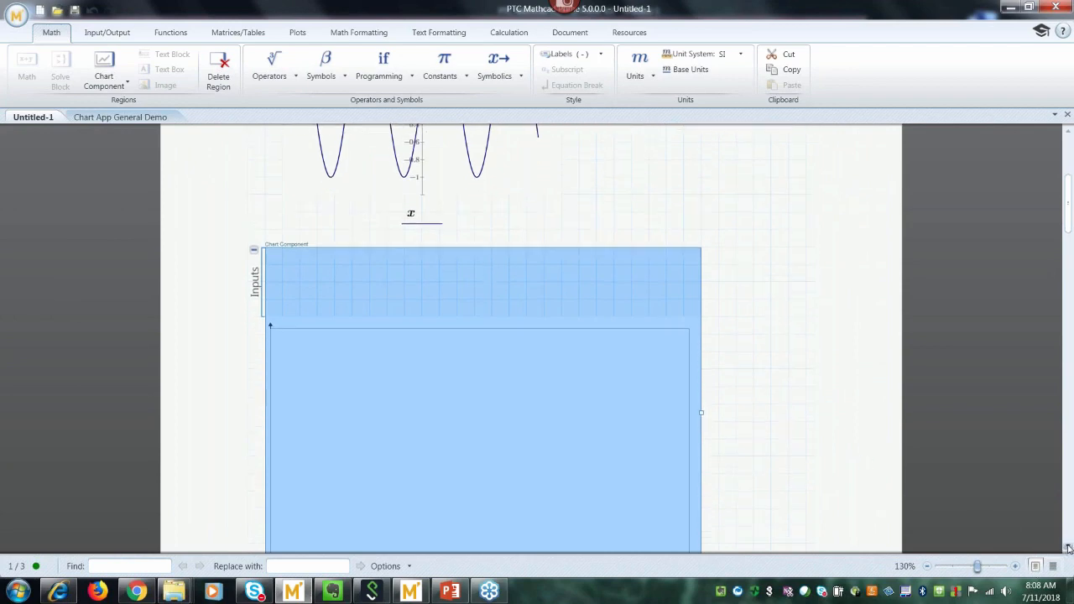
pyautogui.click(766, 391)
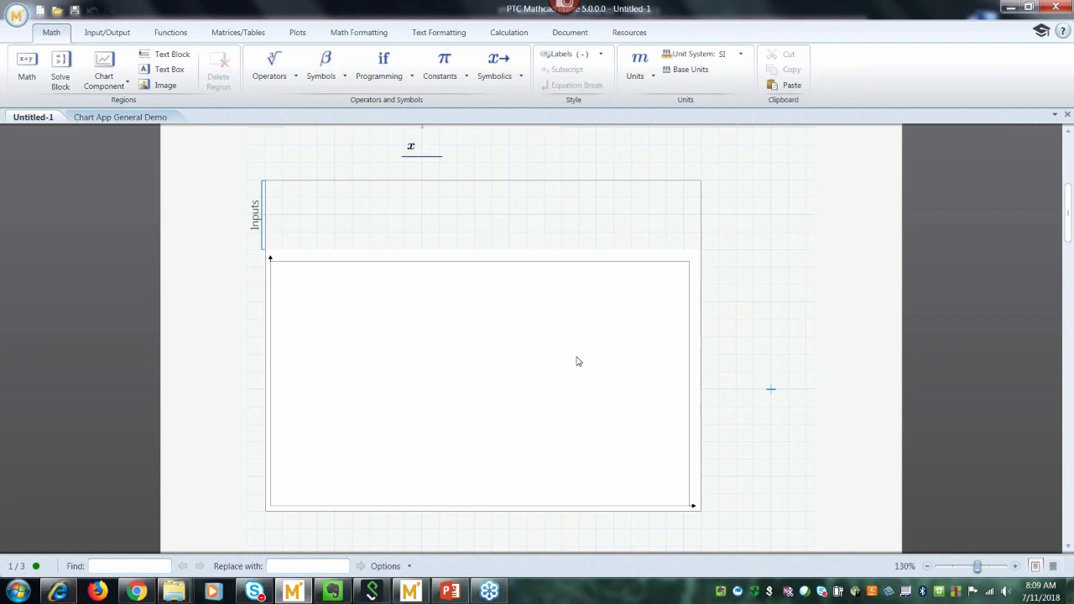
# Open the chart in PTC Mathcad Chart, enlarge its window, and view the X- then Y-axis styles.
pyautogui.doubleClick(578, 361)
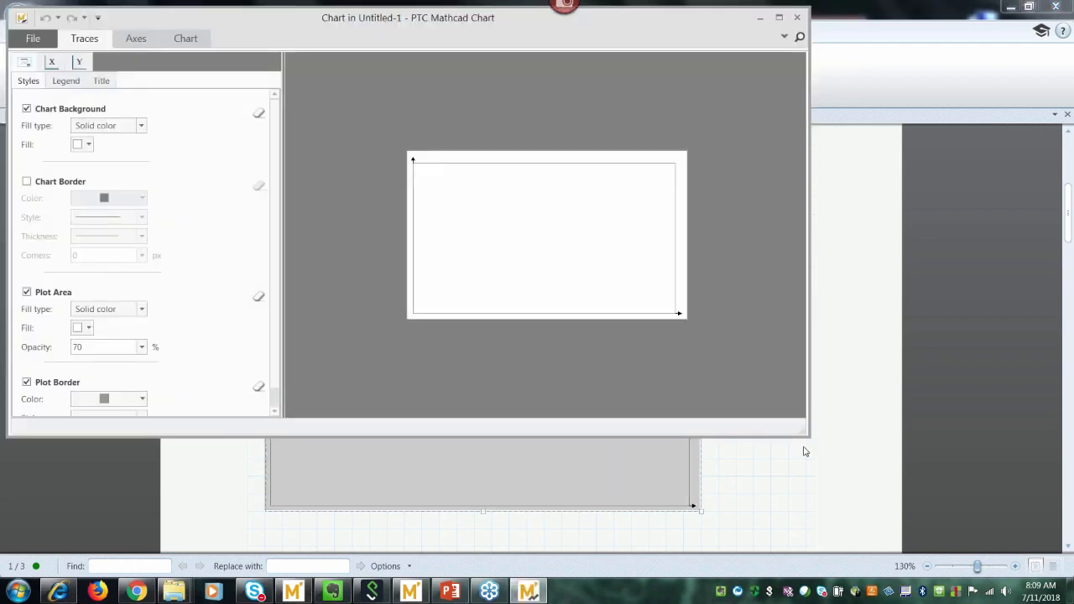
pyautogui.moveTo(807, 437); pyautogui.dragTo(902, 555)
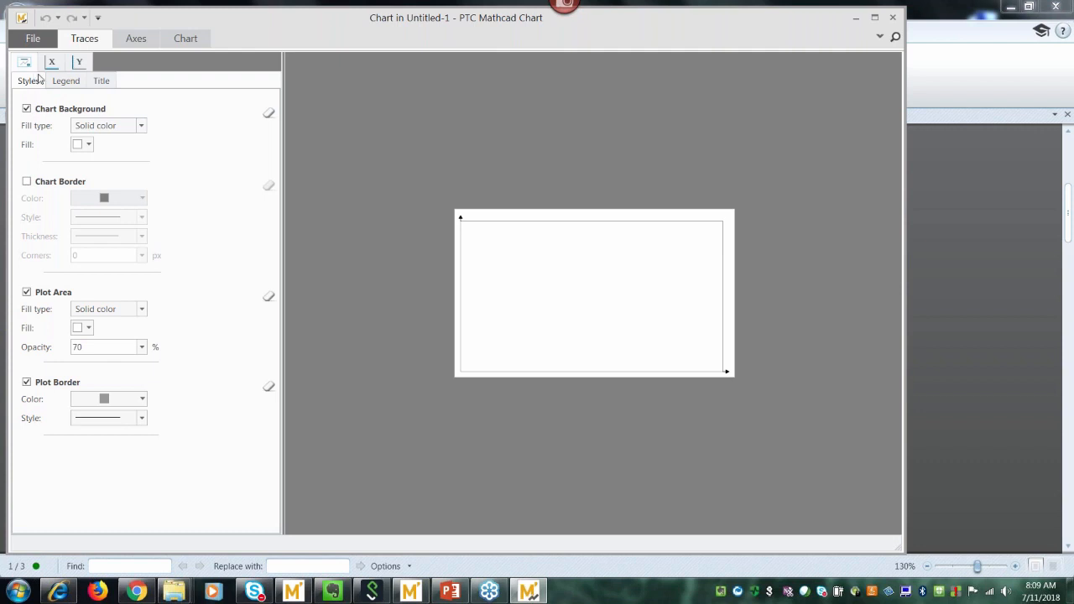
pyautogui.click(51, 63)
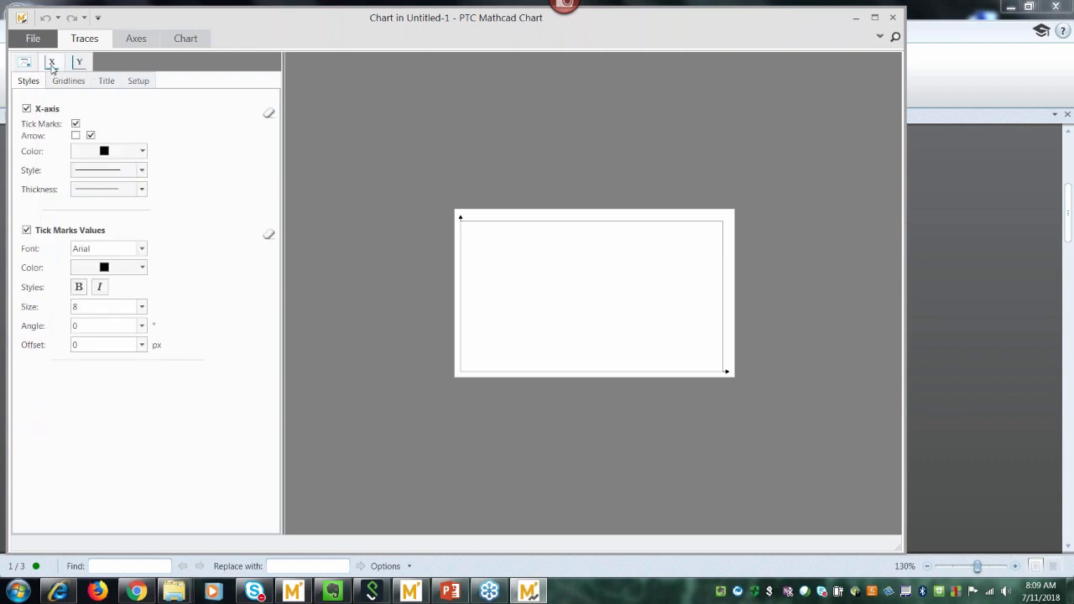
pyautogui.click(79, 63)
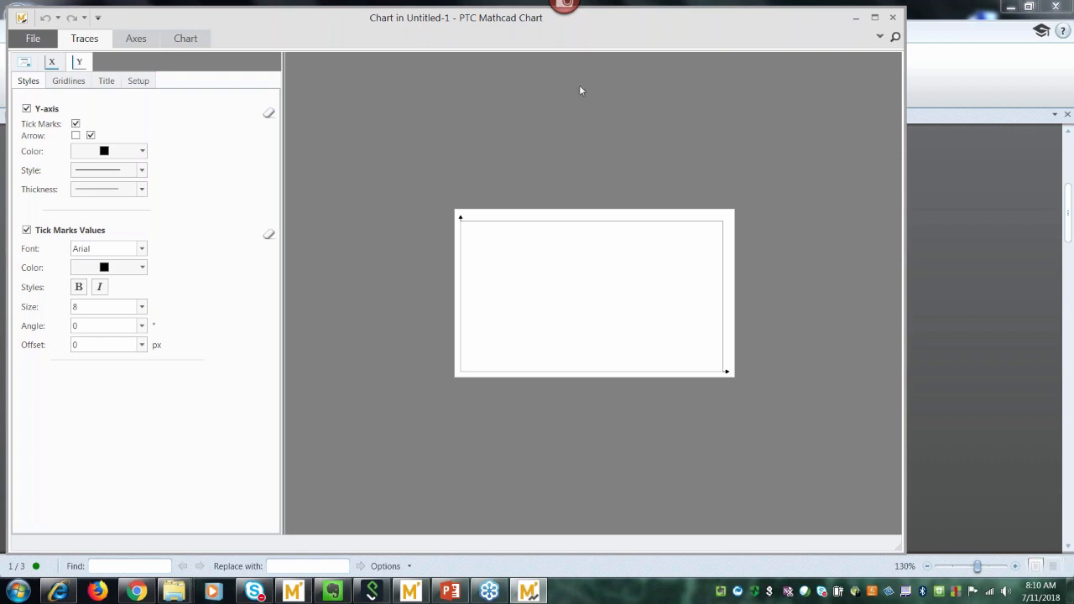
pyautogui.moveTo(693, 20); pyautogui.dragTo(674, 24)
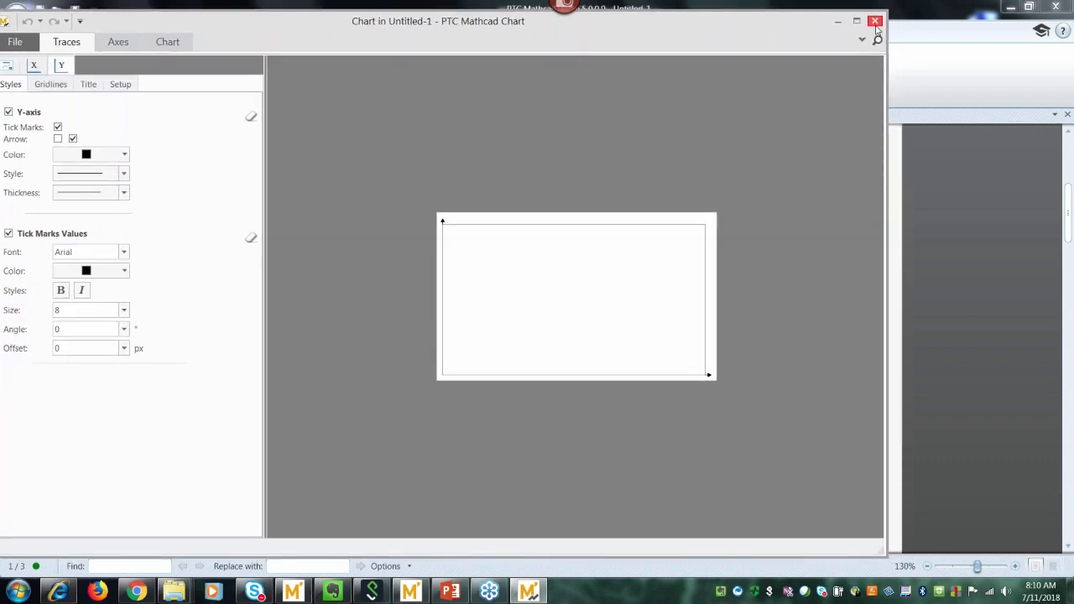
# Close the chart editor and define chart inputs X1 := x and Y1 := sin(x).
pyautogui.click(875, 21)
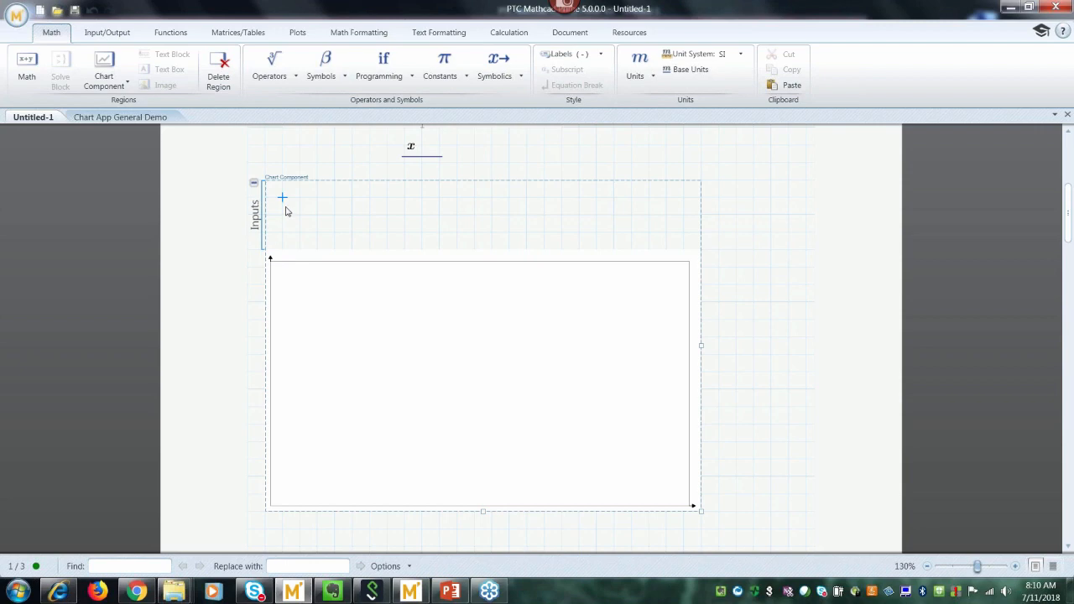
pyautogui.rightClick(300, 209)
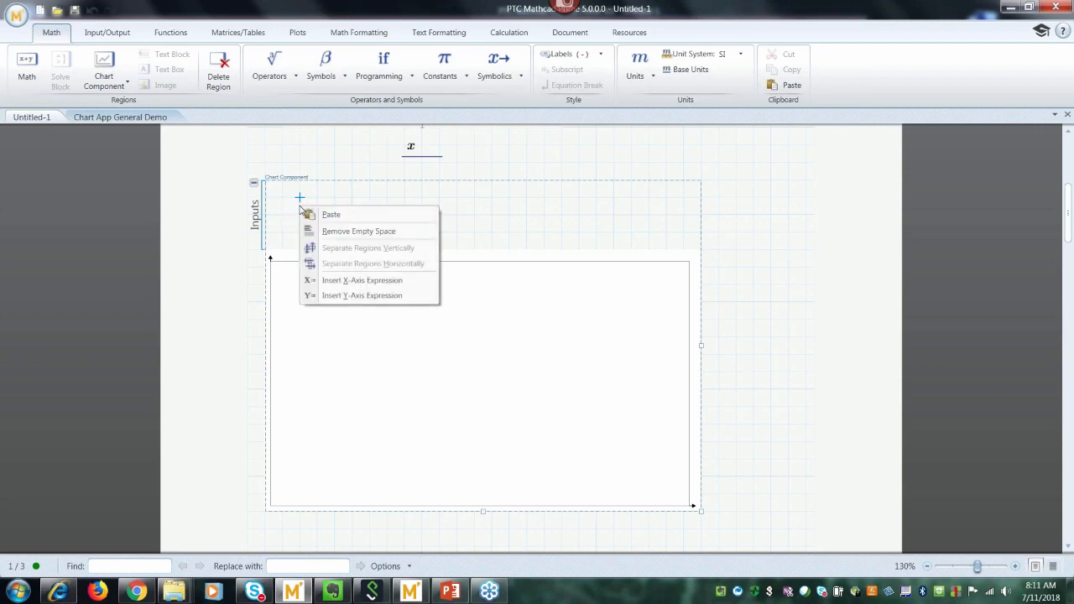
pyautogui.click(320, 282)
pyautogui.write('x')
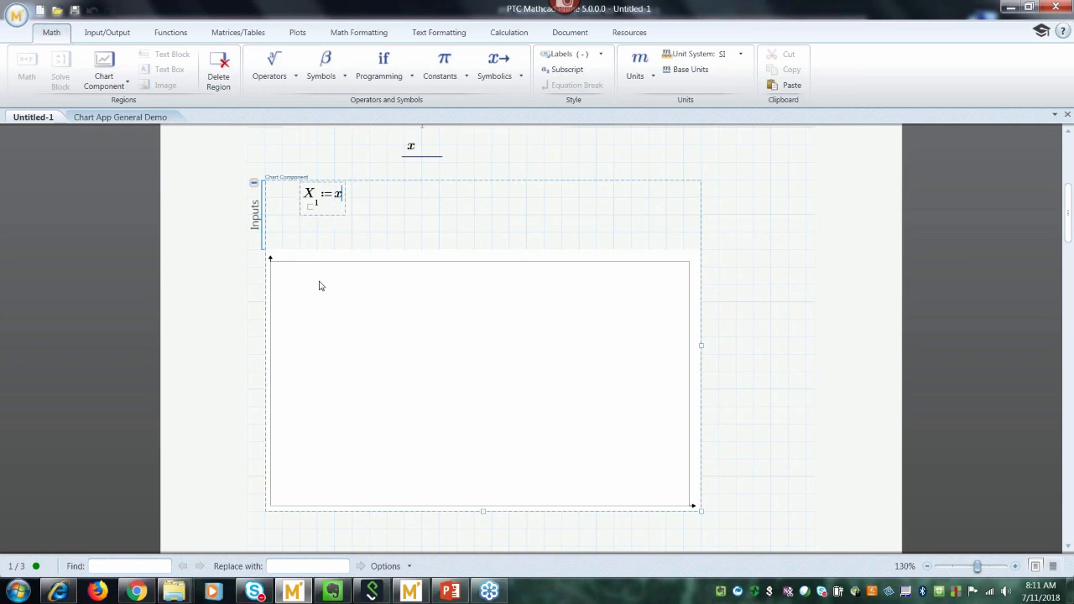
pyautogui.rightClick(406, 200)
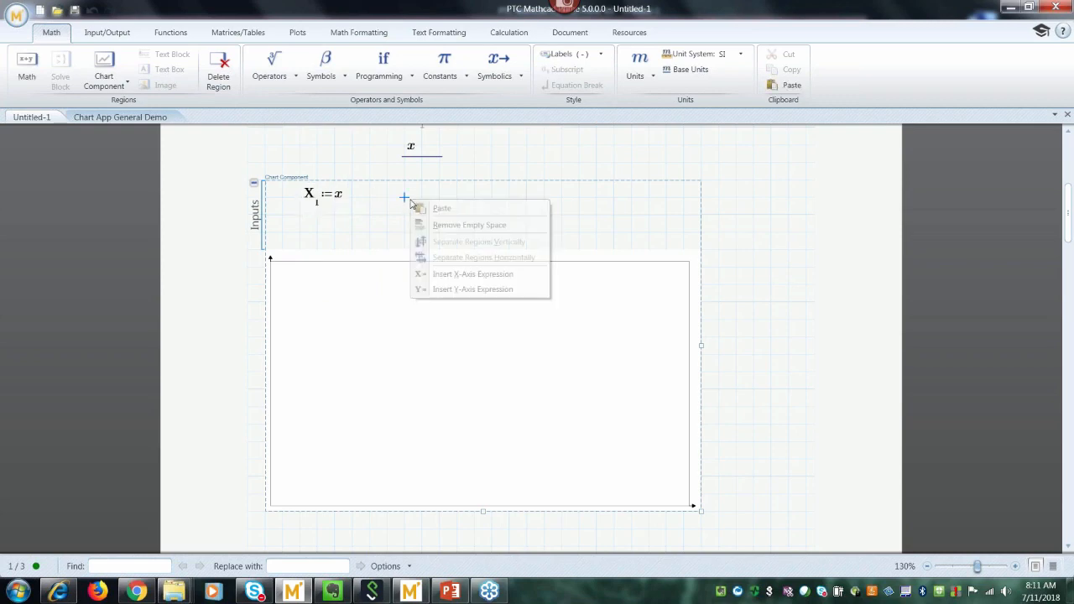
pyautogui.click(435, 294)
pyautogui.write('sin(x)')
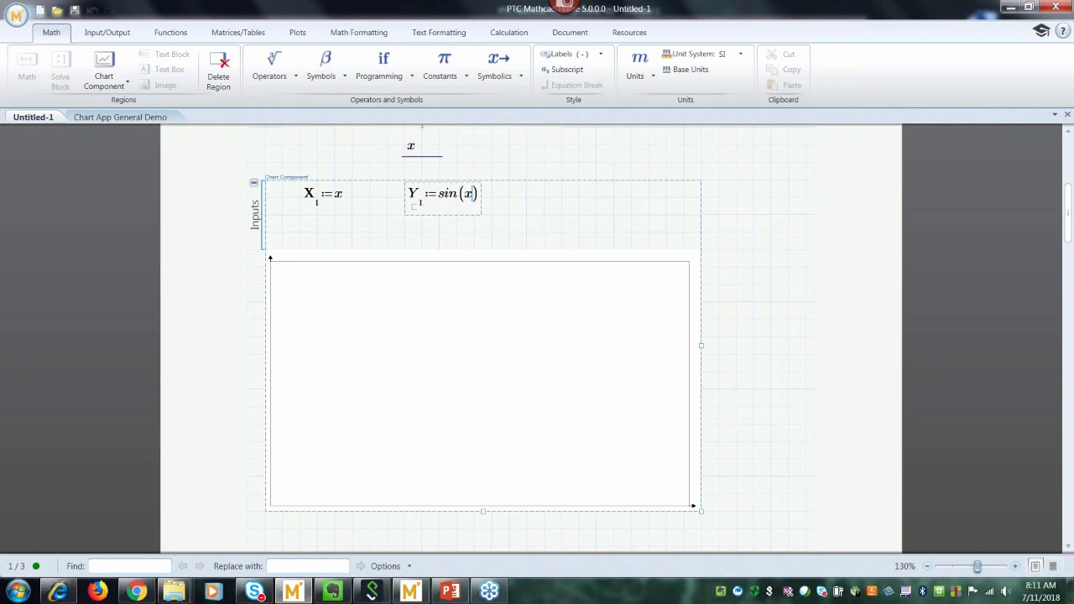
pyautogui.click(752, 266)
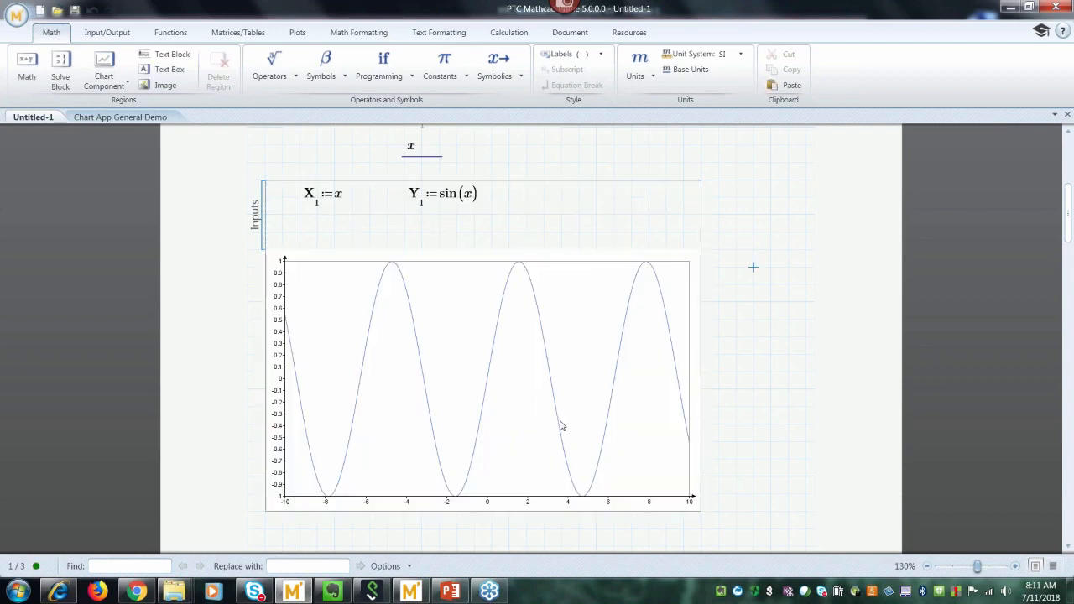
pyautogui.doubleClick(406, 391)
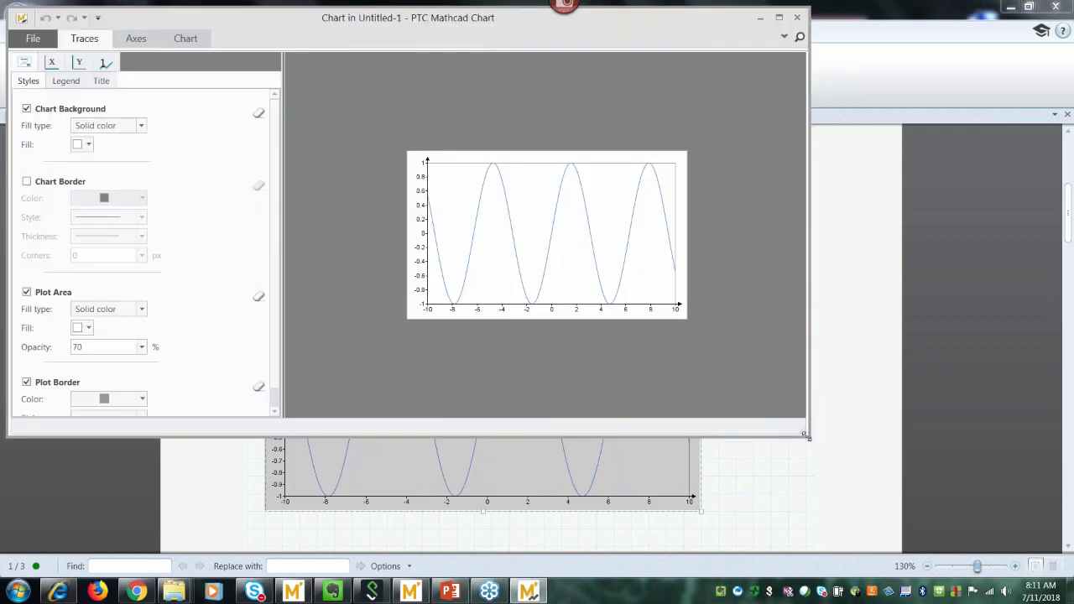
# Enlarge the PTC Mathcad Chart editor window showing the sine chart's style settings.
pyautogui.moveTo(804, 434); pyautogui.dragTo(974, 546)
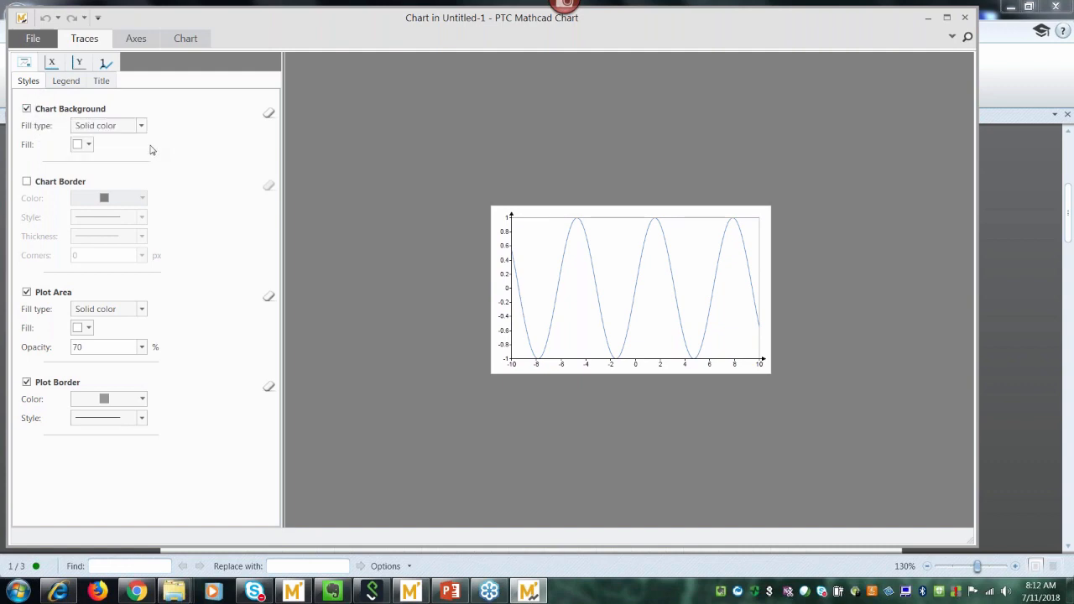
# Set the Chart Background fill to solid red (R 204, G 65, B 37).
pyautogui.click(141, 126)
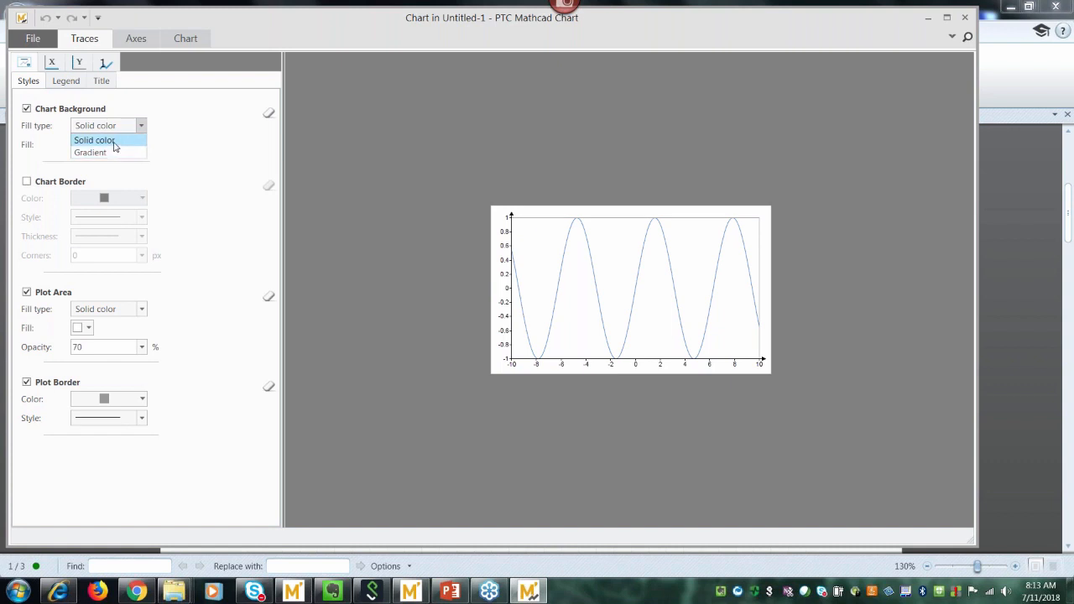
pyautogui.click(113, 141)
pyautogui.click(90, 145)
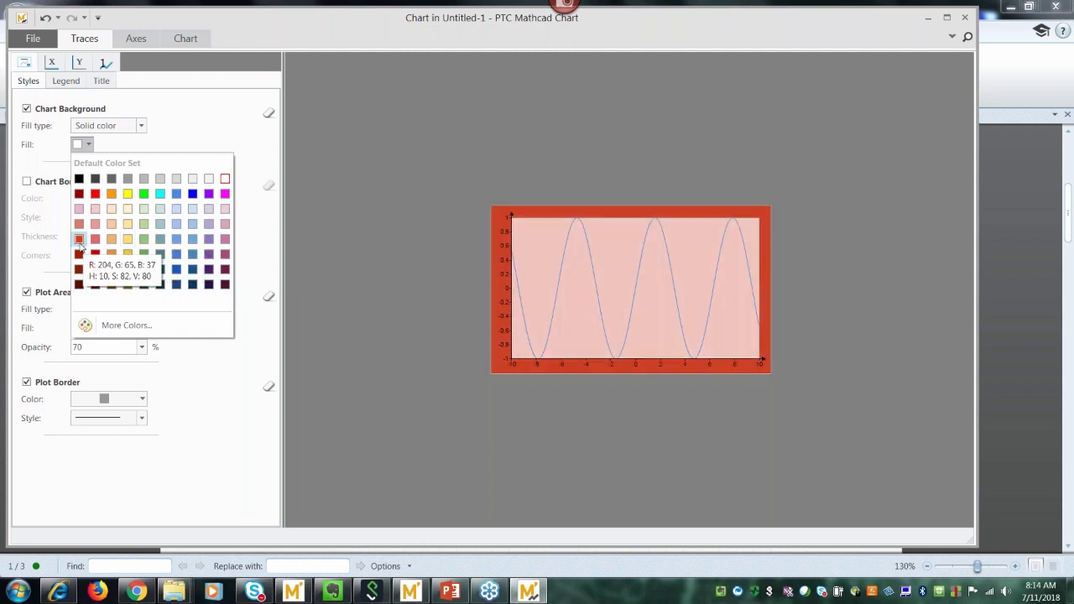
pyautogui.click(81, 243)
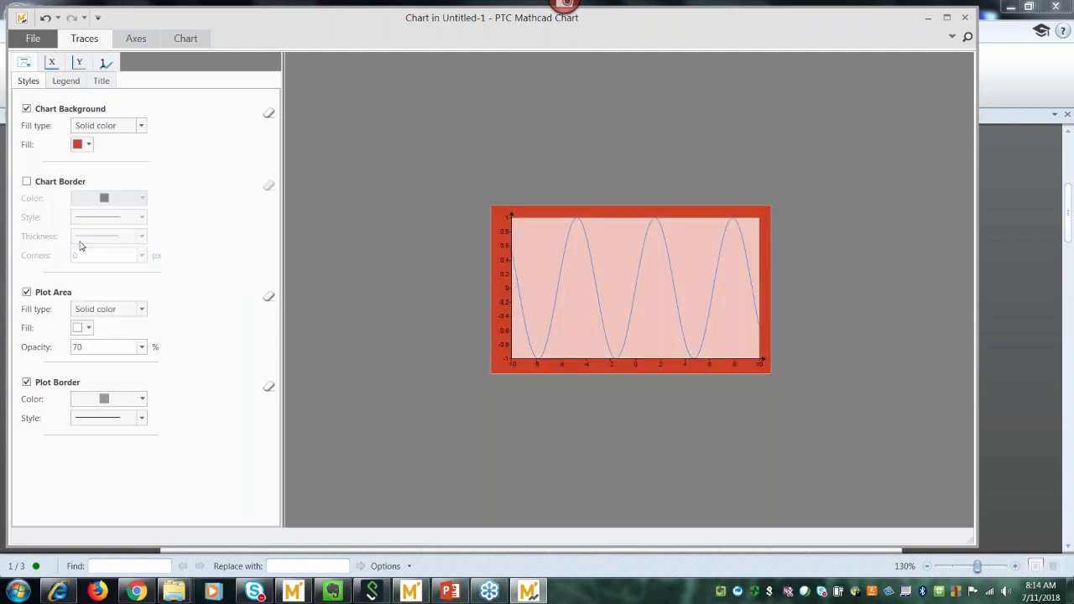
# Enable the Chart Border in solid black with the fourth, thick thickness option.
pyautogui.click(27, 182)
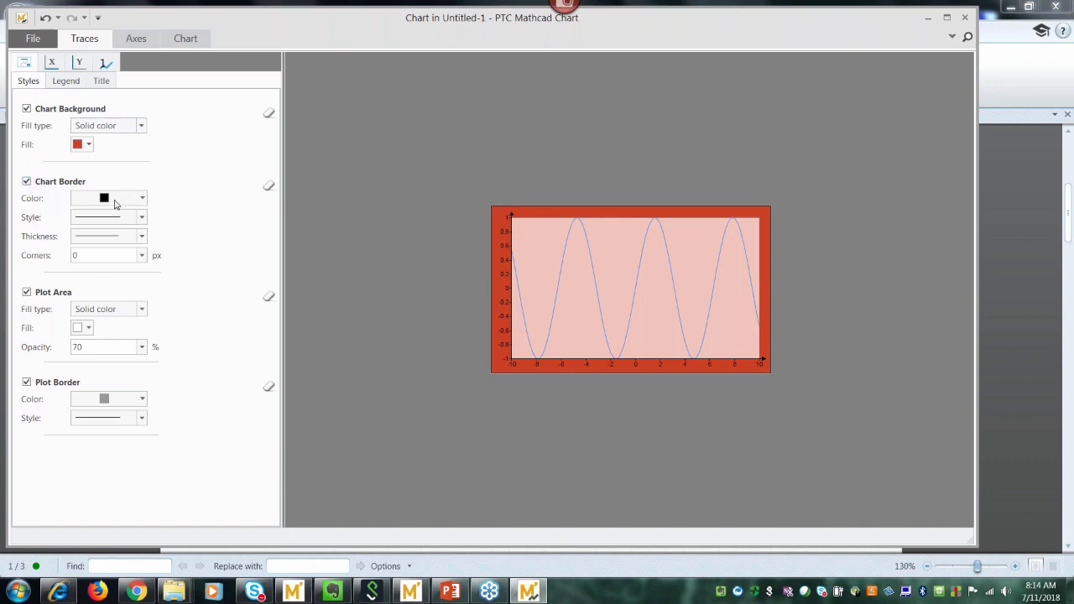
pyautogui.click(142, 198)
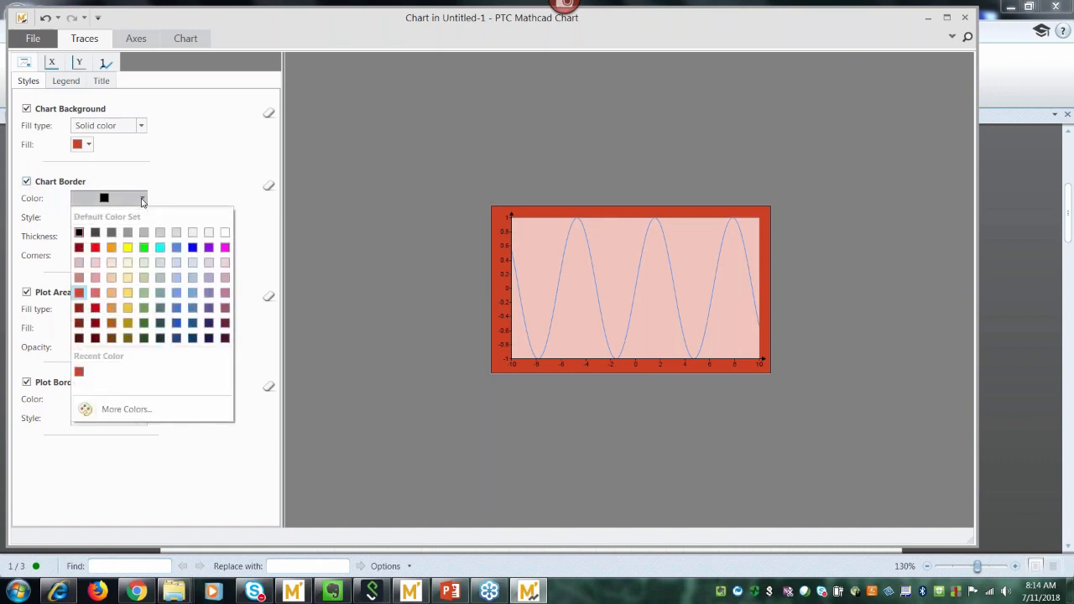
pyautogui.click(78, 233)
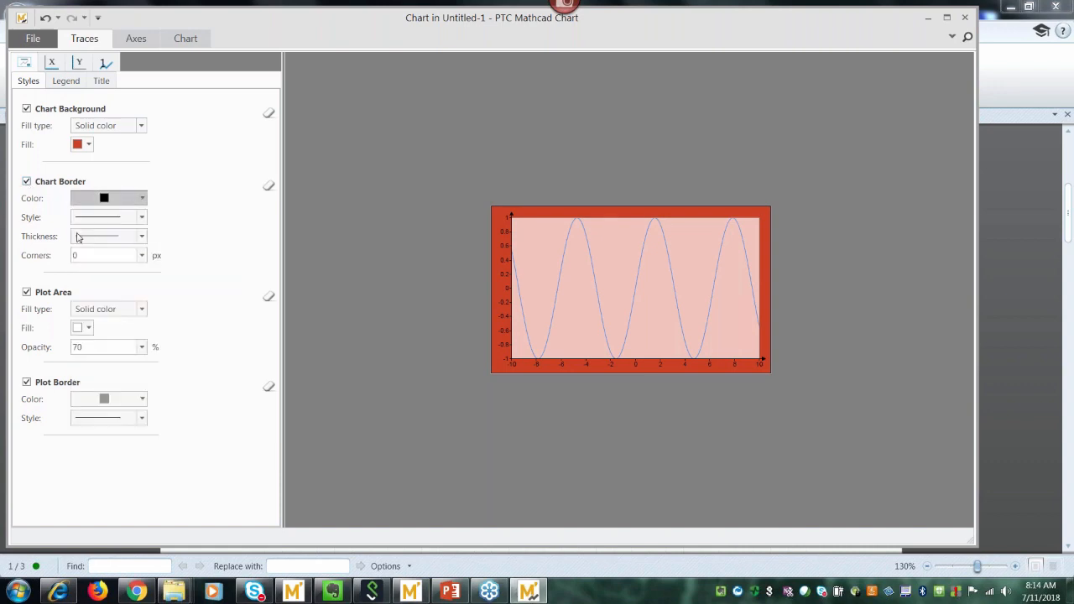
pyautogui.click(140, 219)
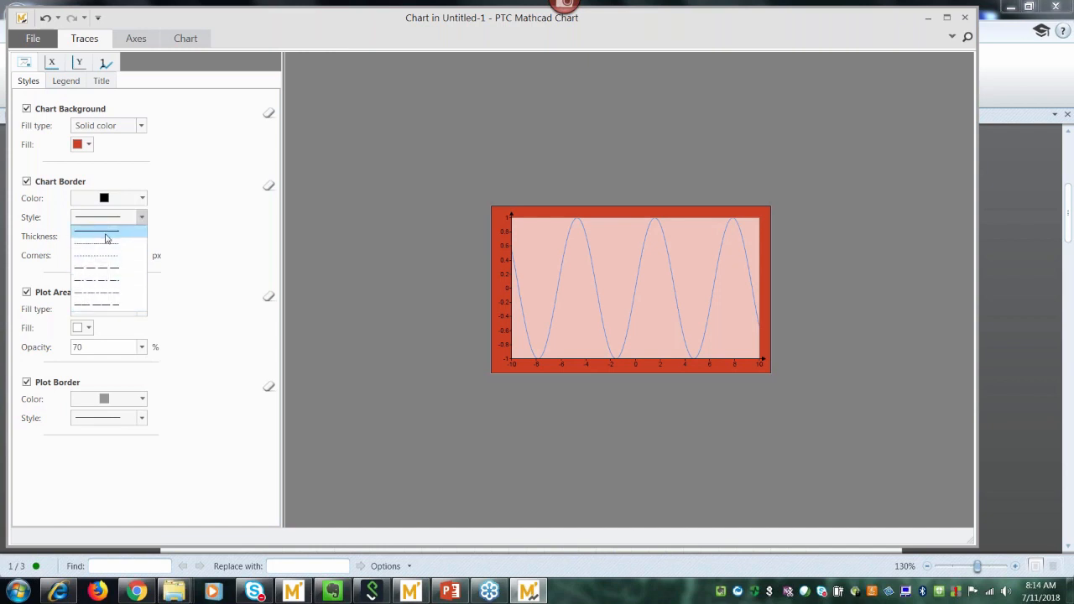
pyautogui.click(106, 239)
pyautogui.click(142, 241)
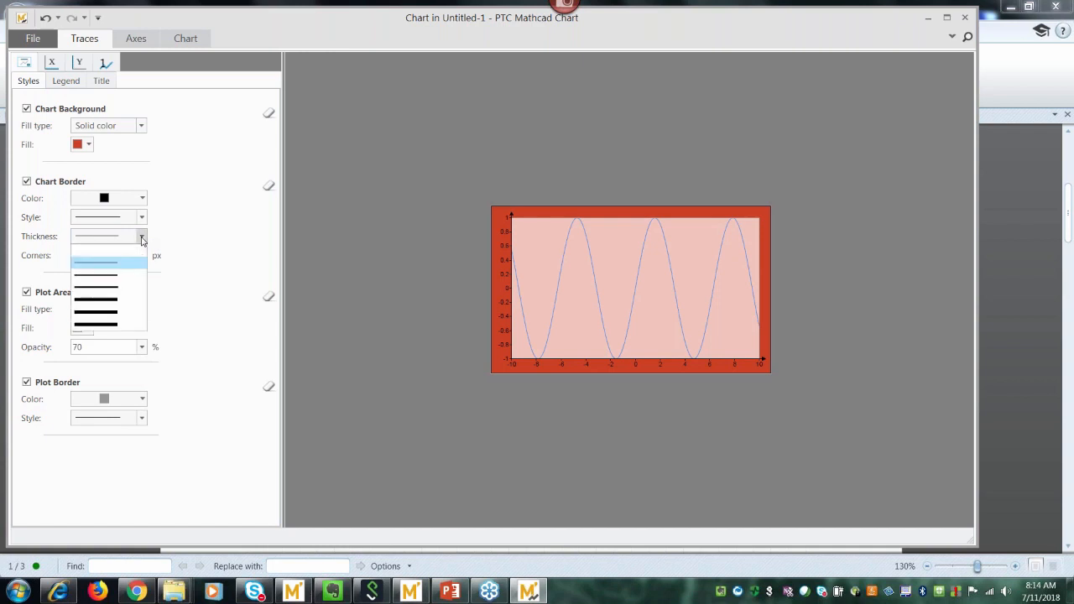
pyautogui.click(118, 300)
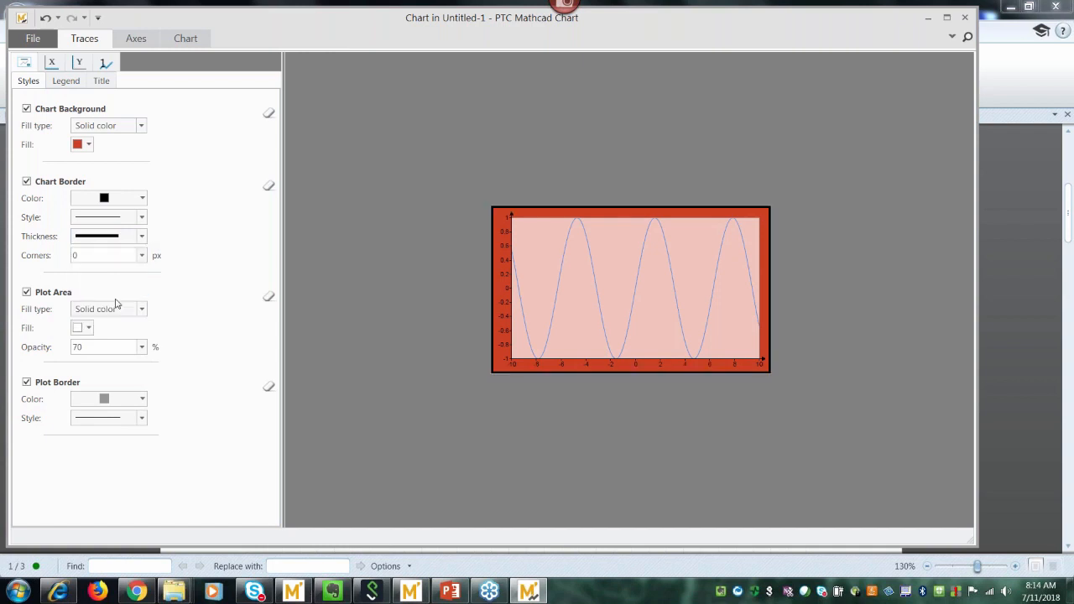
pyautogui.click(143, 256)
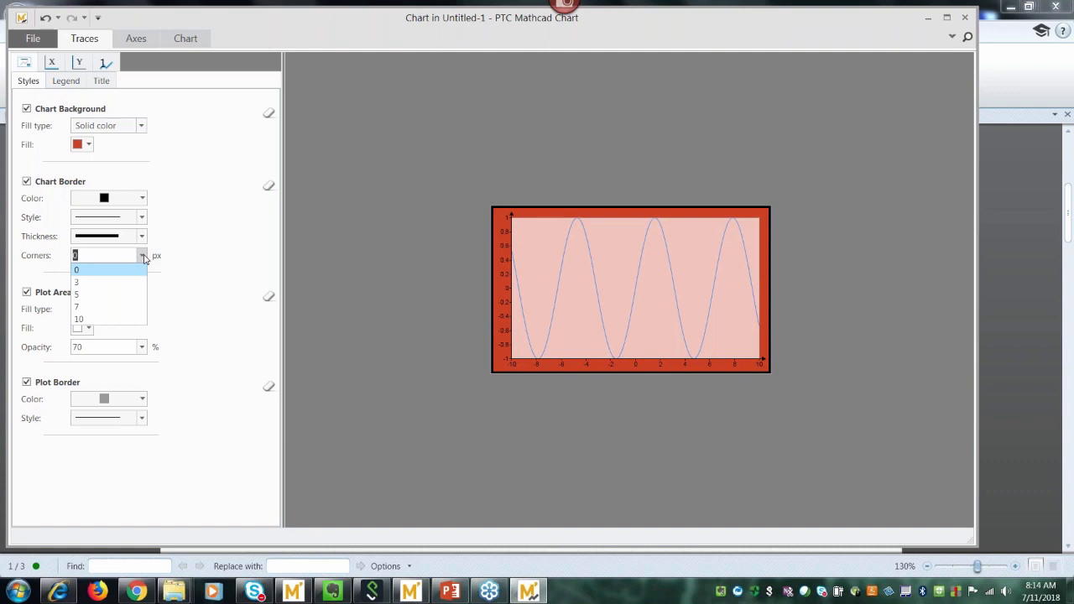
# Set the Chart Border corners to a 30 px rounded radius.
pyautogui.click(109, 321)
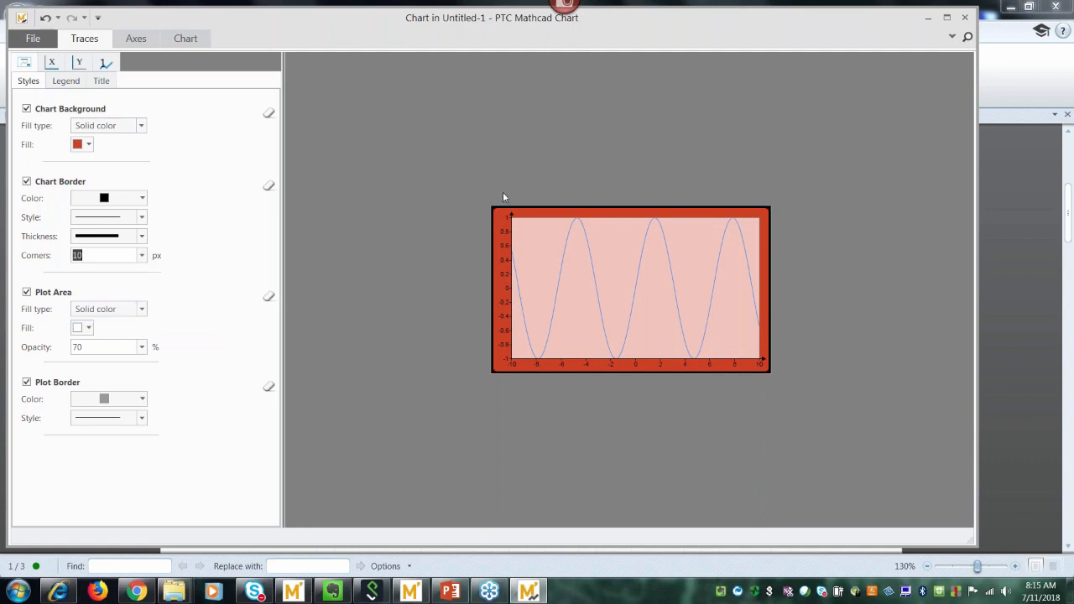
pyautogui.click(142, 256)
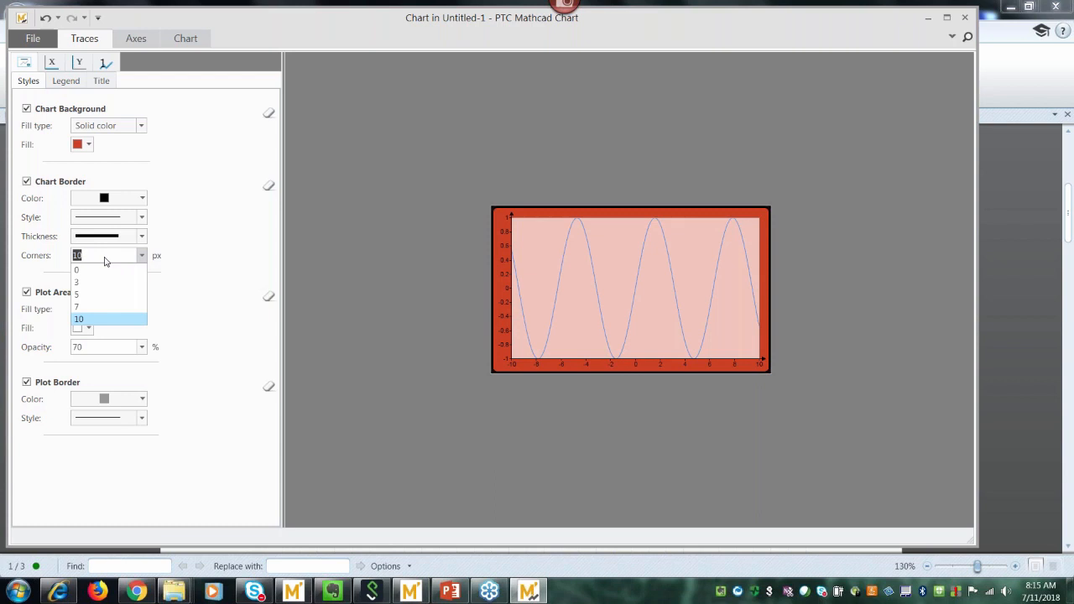
pyautogui.write('30')
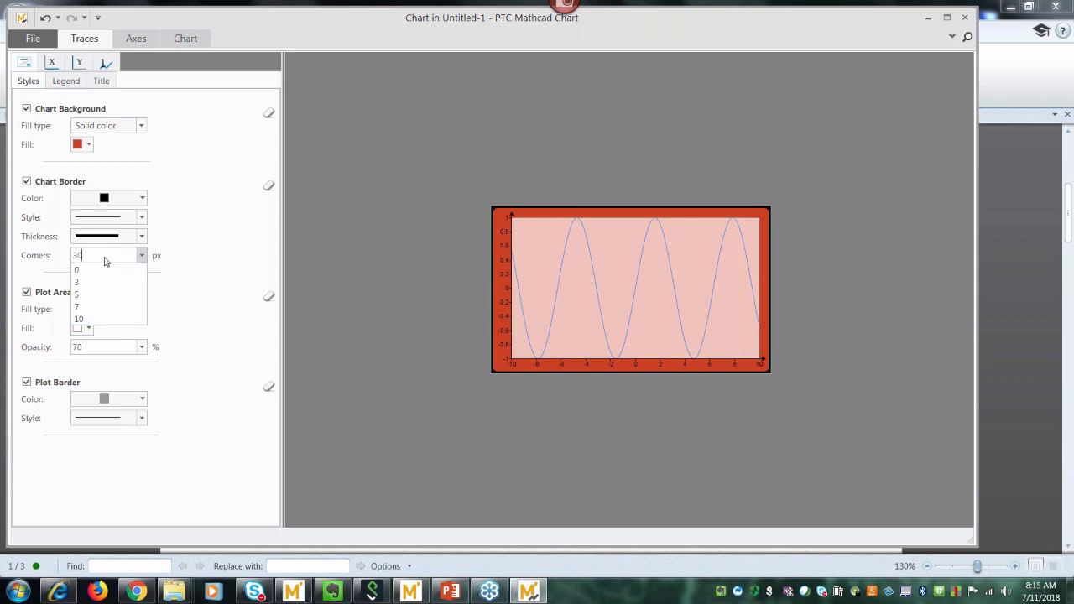
pyautogui.press('Return')
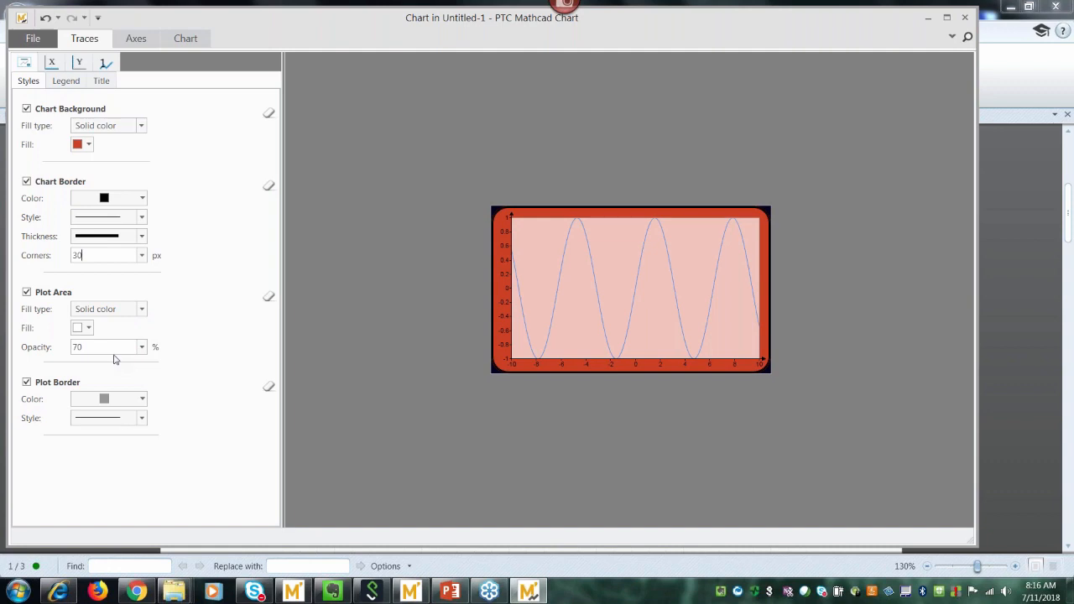
# Fill the plot area with solid white at 100 opacity.
pyautogui.click(89, 328)
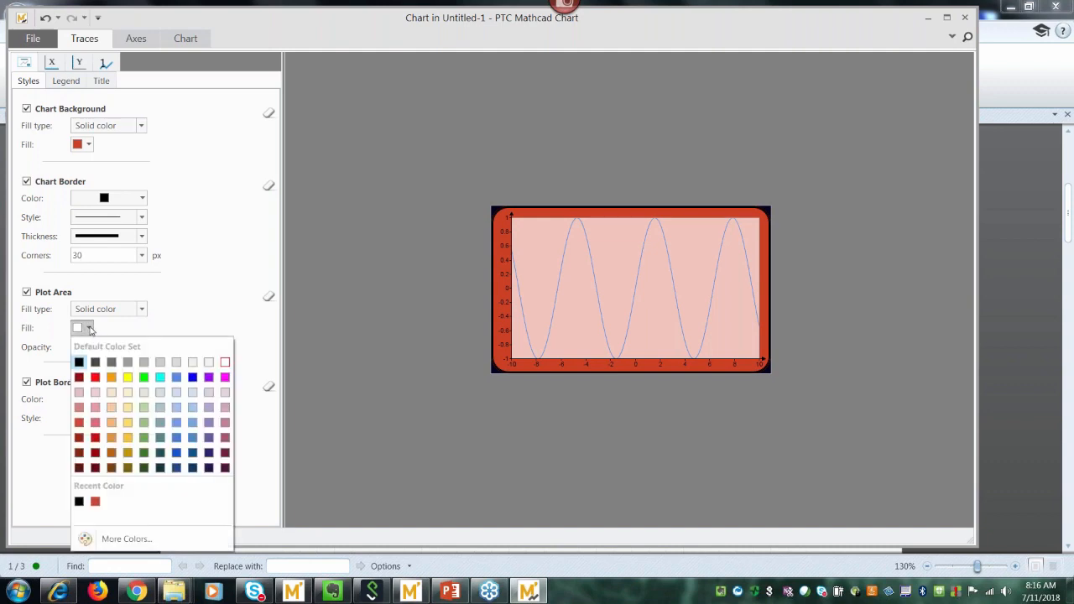
pyautogui.click(208, 364)
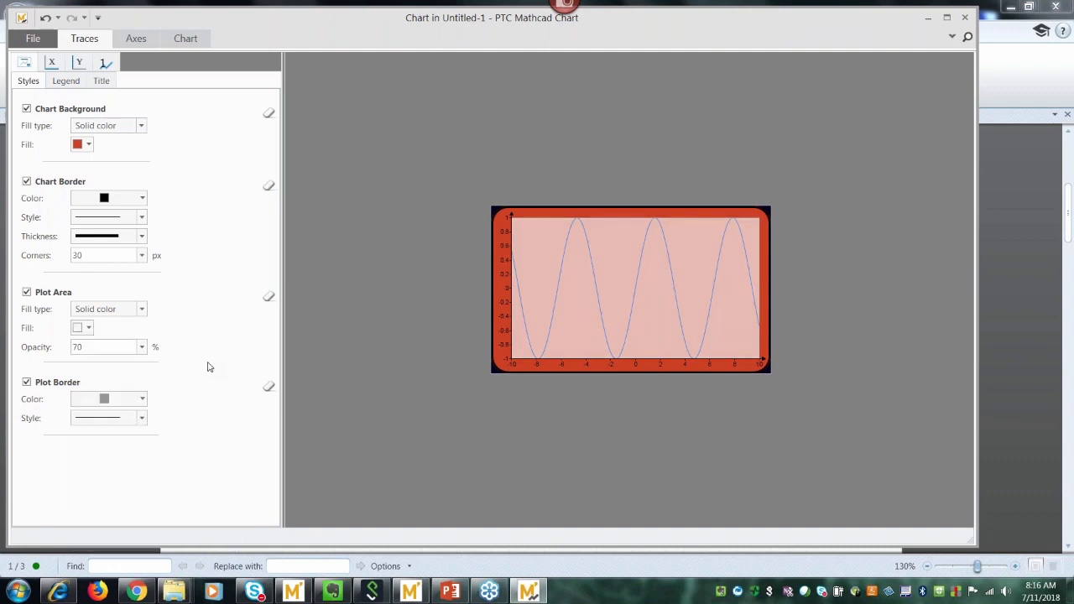
pyautogui.click(89, 328)
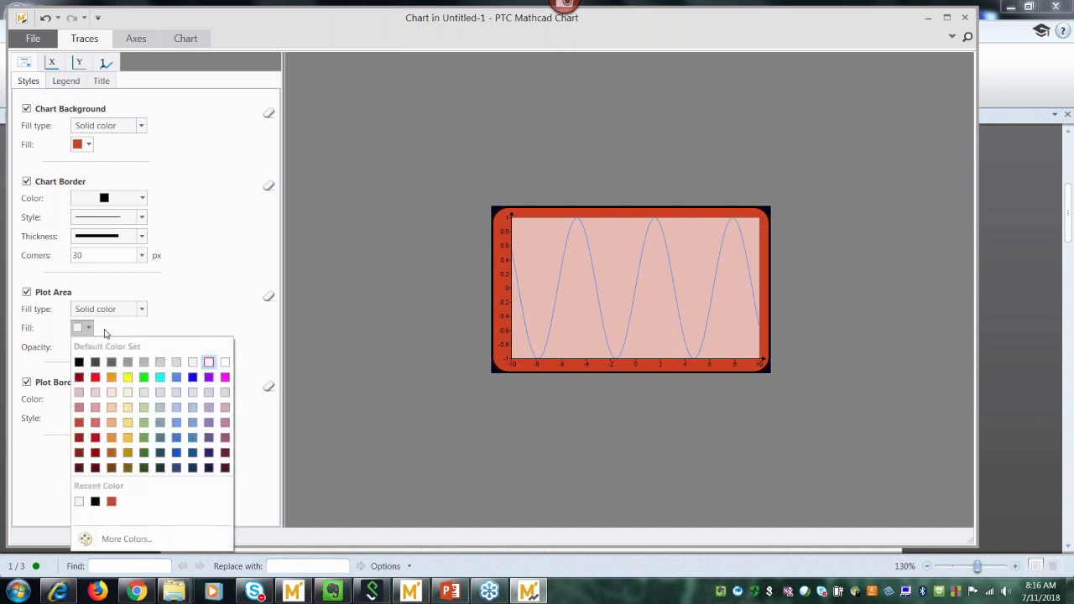
pyautogui.click(209, 366)
pyautogui.click(141, 347)
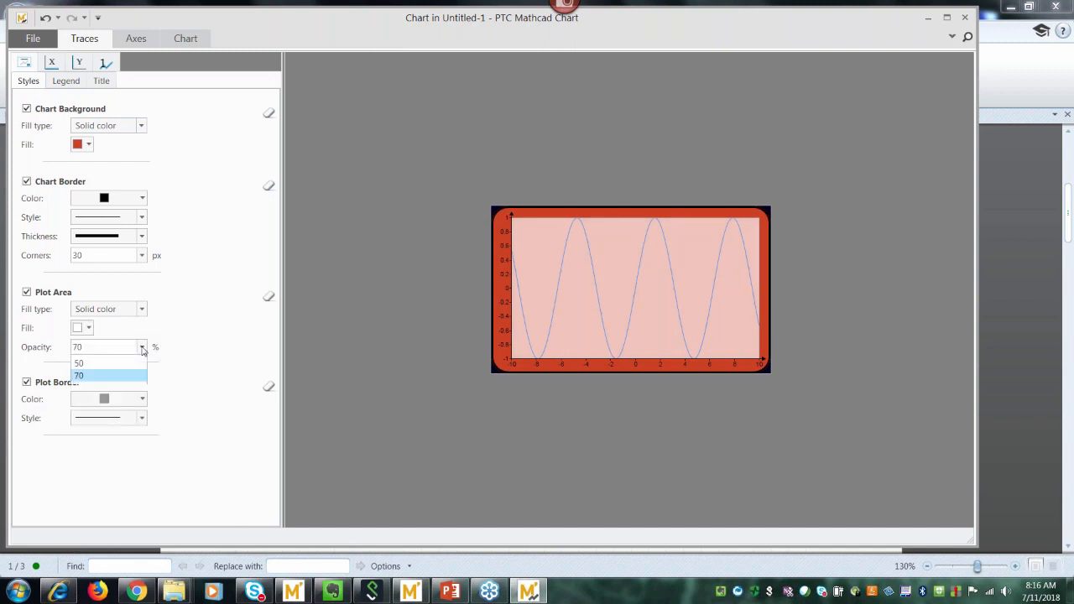
pyautogui.click(107, 413)
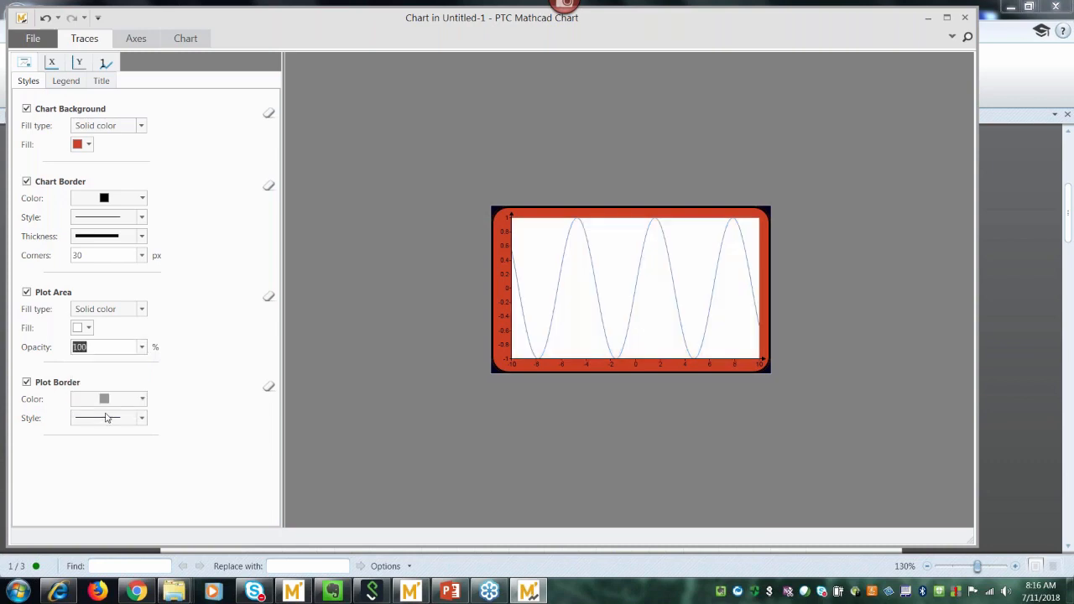
pyautogui.click(141, 348)
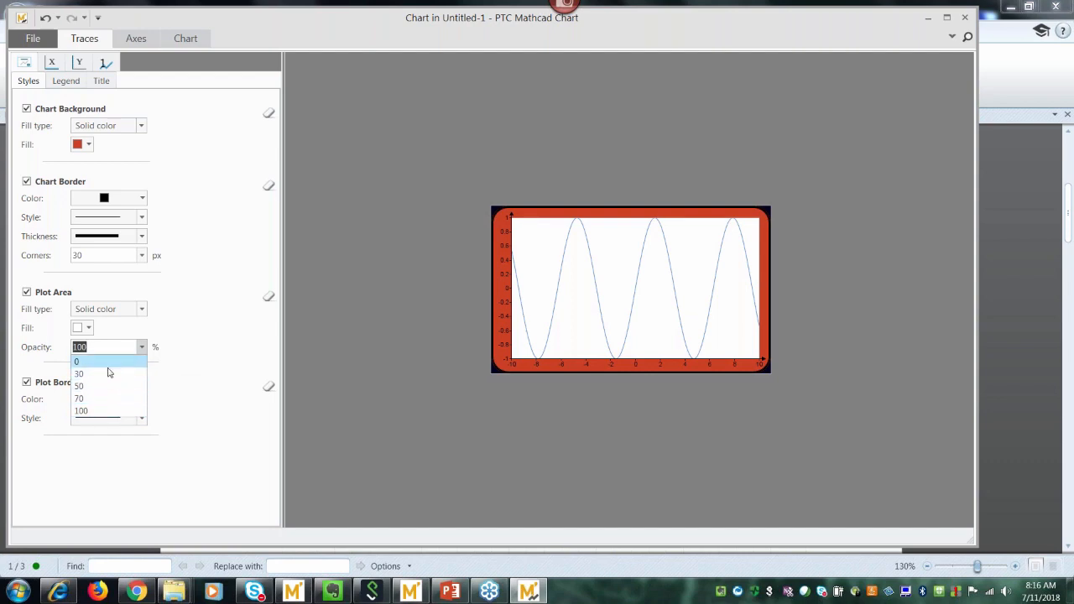
pyautogui.click(105, 415)
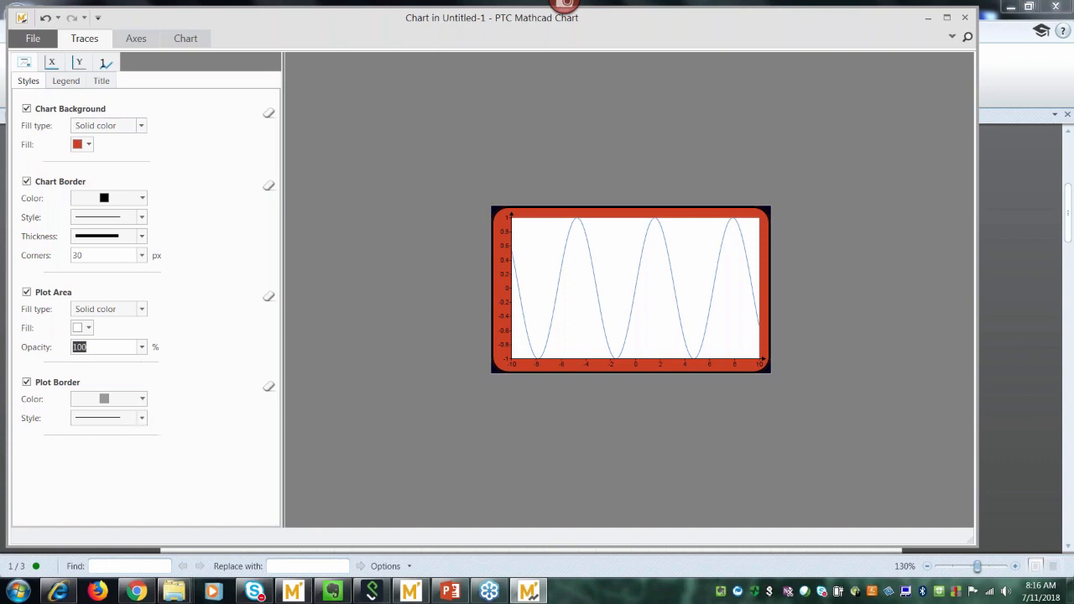
# Enable the chart legend and position it at Bottom, Right-Outside.
pyautogui.click(62, 86)
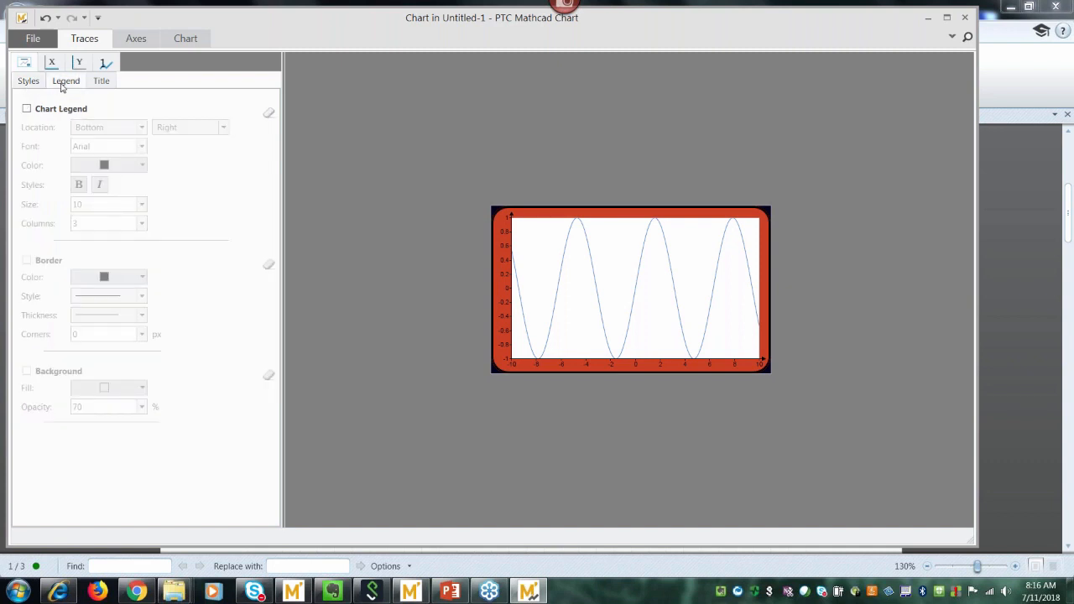
pyautogui.click(27, 110)
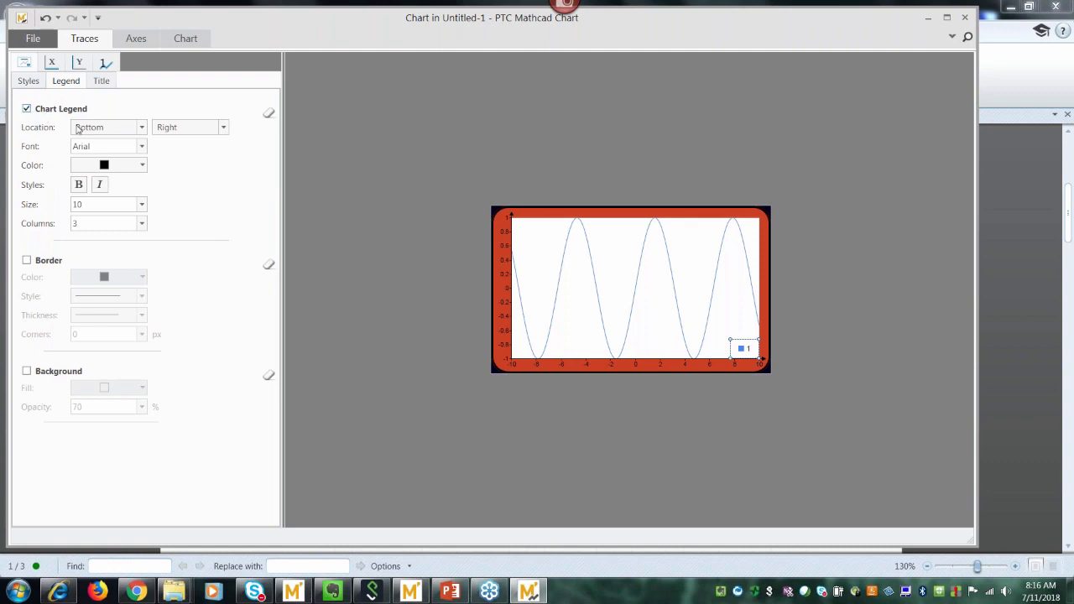
pyautogui.click(142, 129)
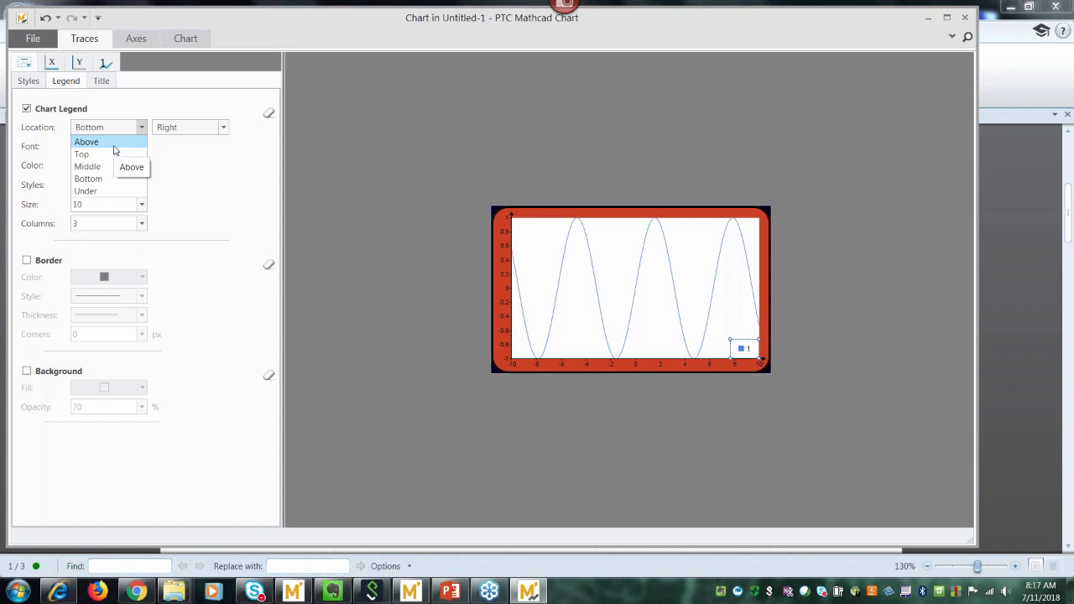
pyautogui.click(115, 149)
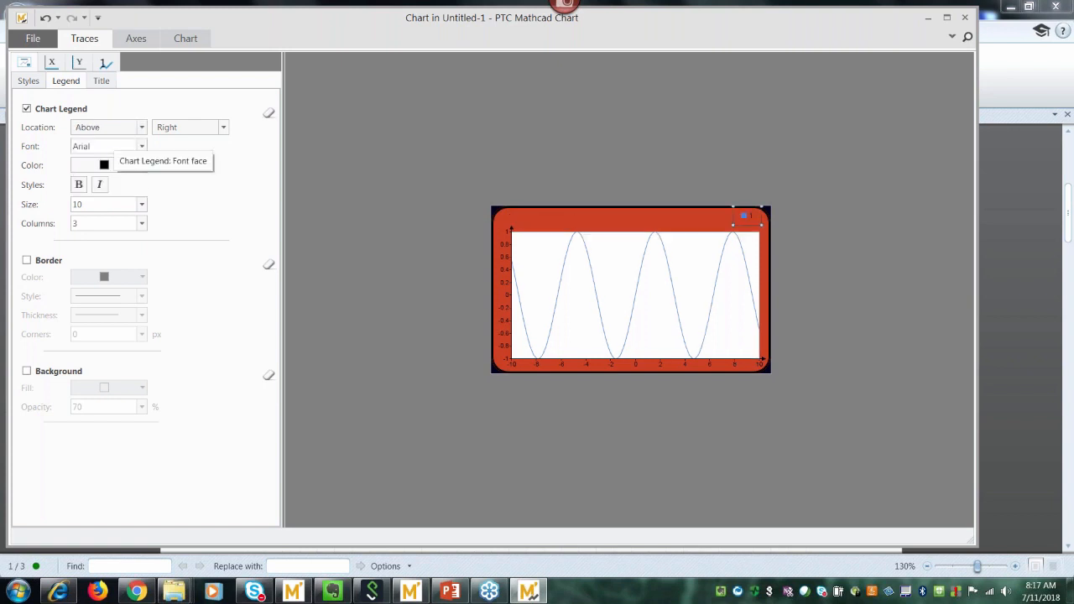
pyautogui.click(141, 127)
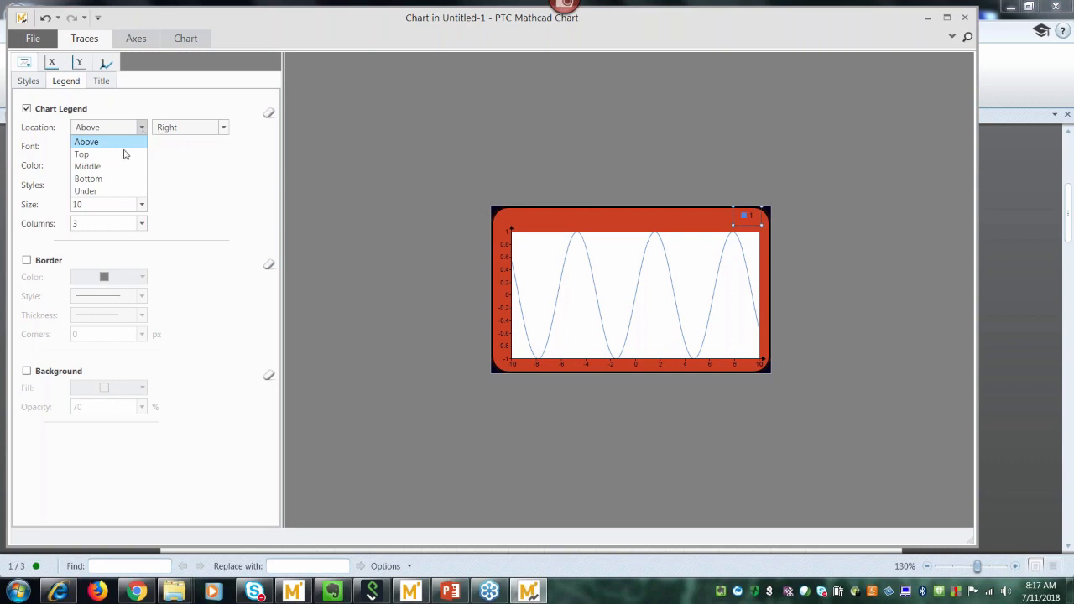
pyautogui.click(116, 157)
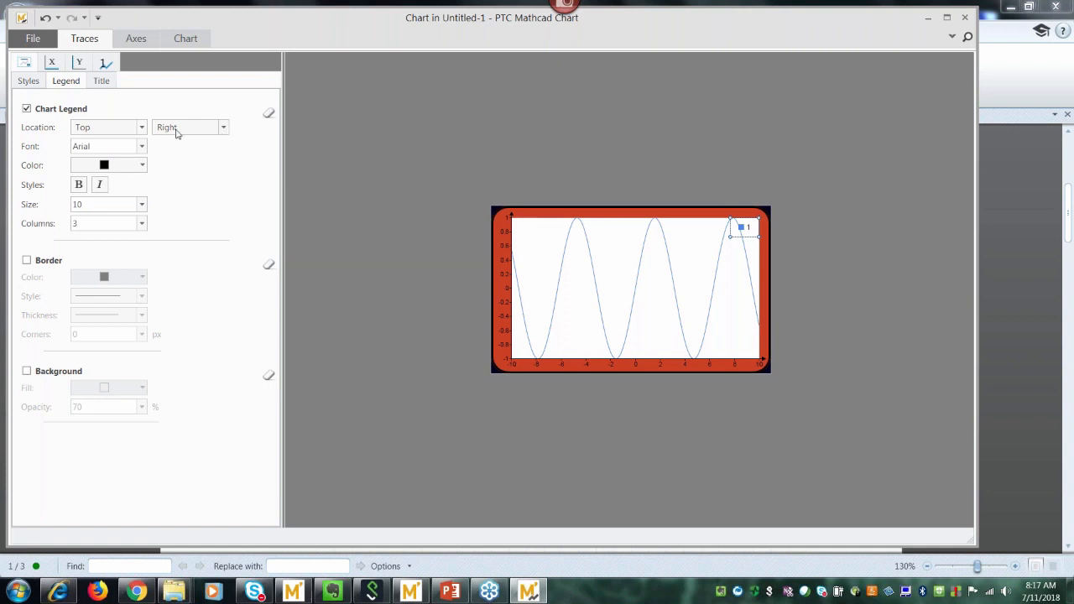
pyautogui.click(142, 129)
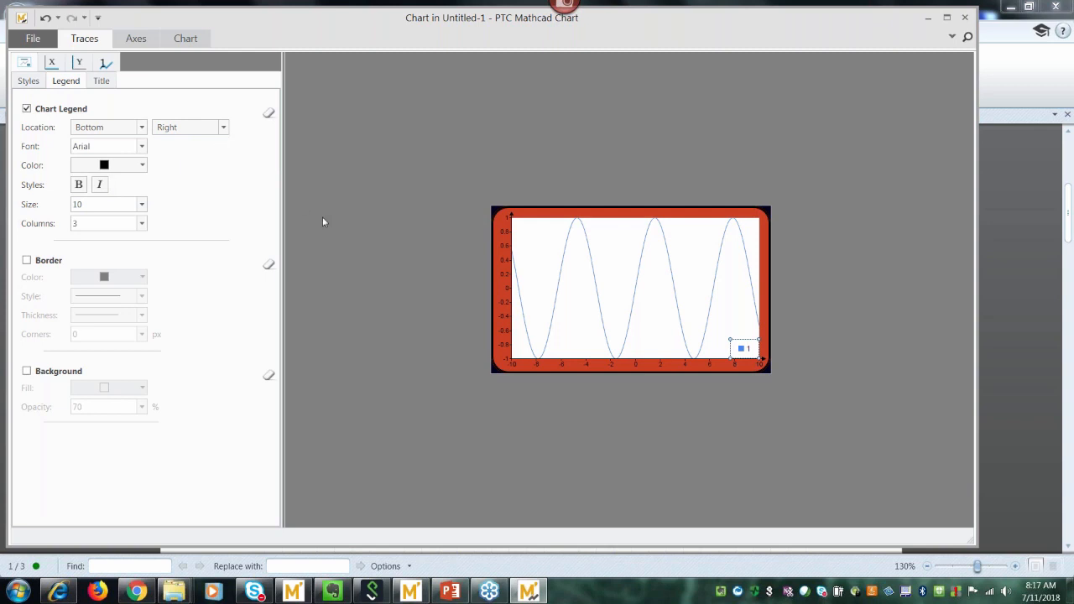
pyautogui.click(224, 128)
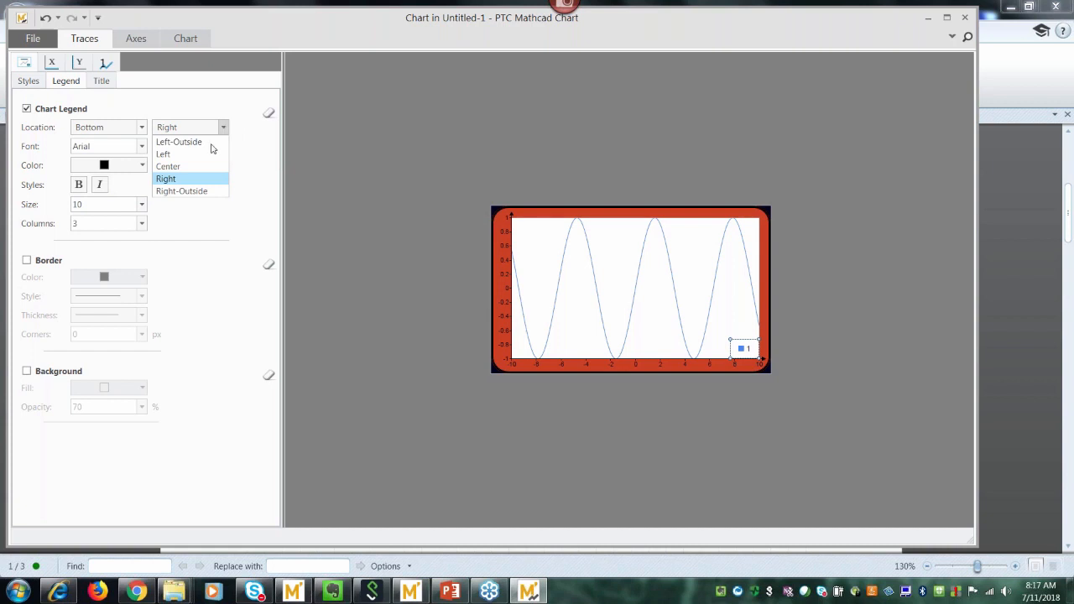
pyautogui.click(203, 193)
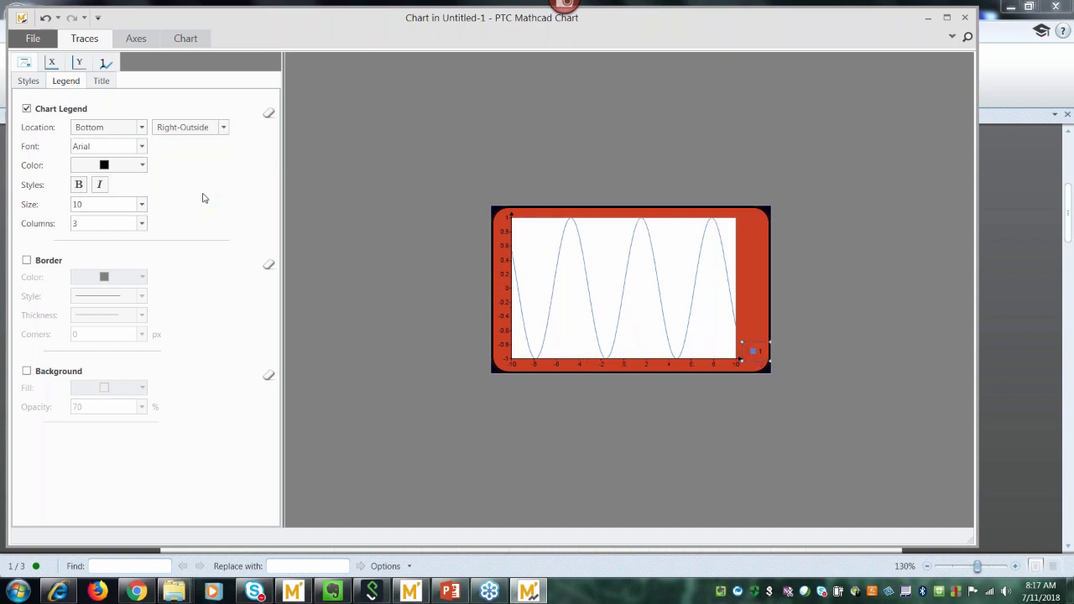
# Keep the legend text black and set its size to 12.
pyautogui.click(143, 166)
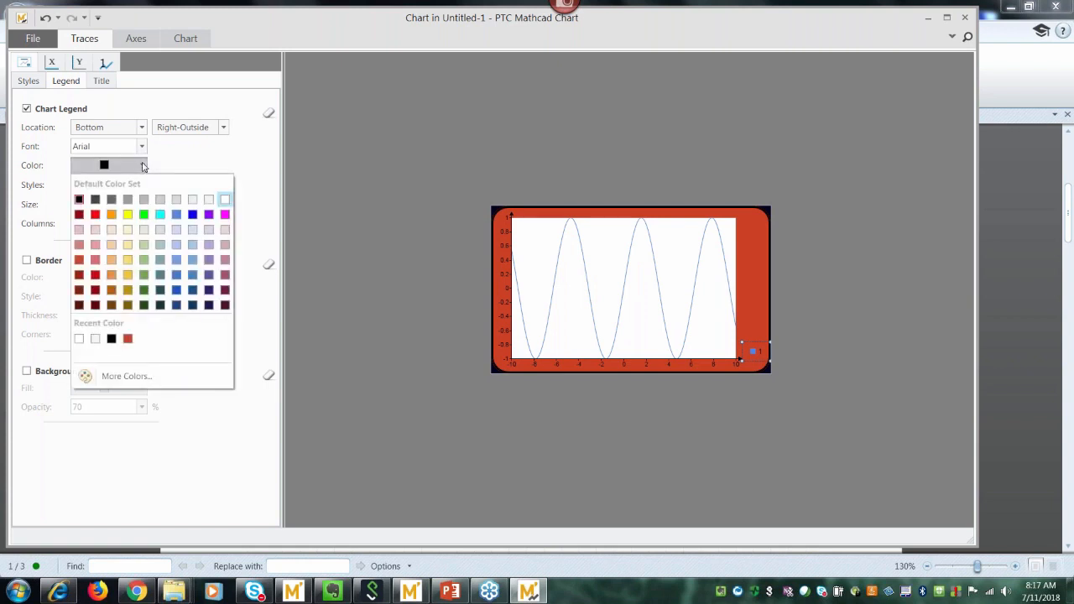
pyautogui.click(142, 165)
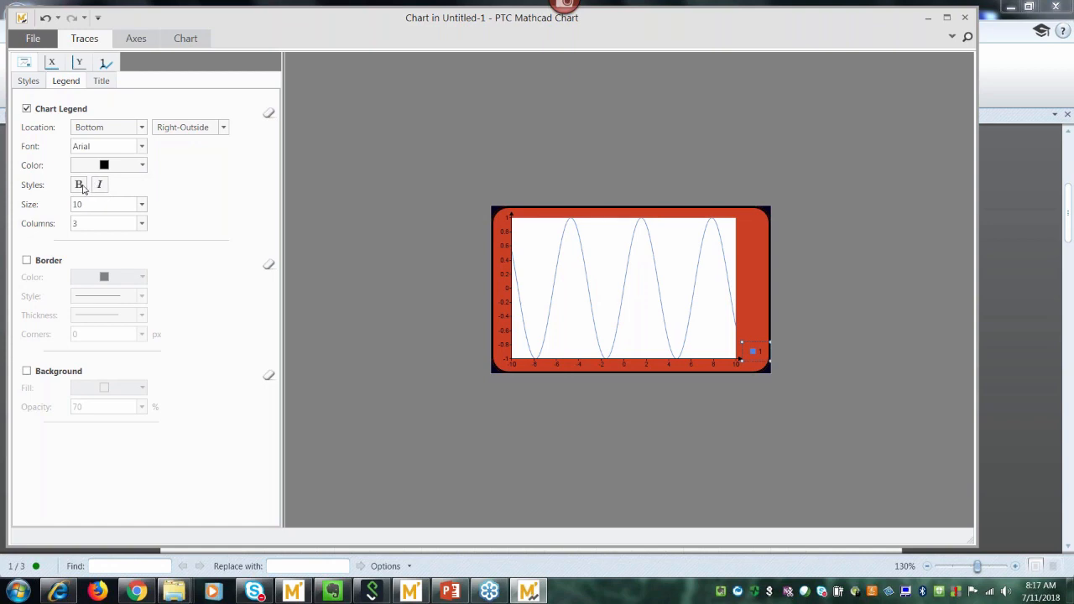
pyautogui.click(143, 205)
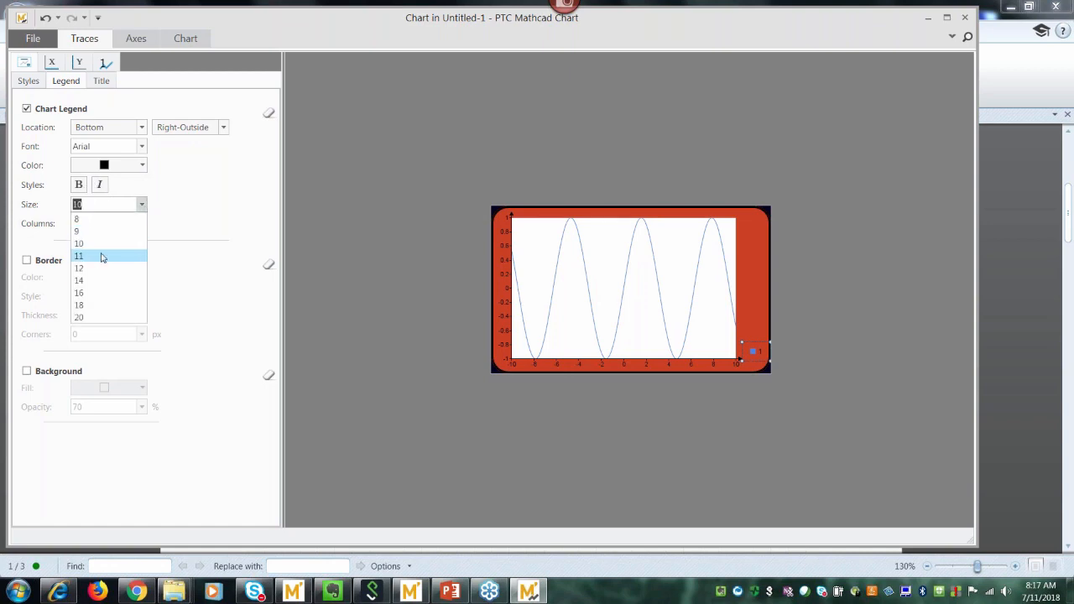
pyautogui.click(99, 268)
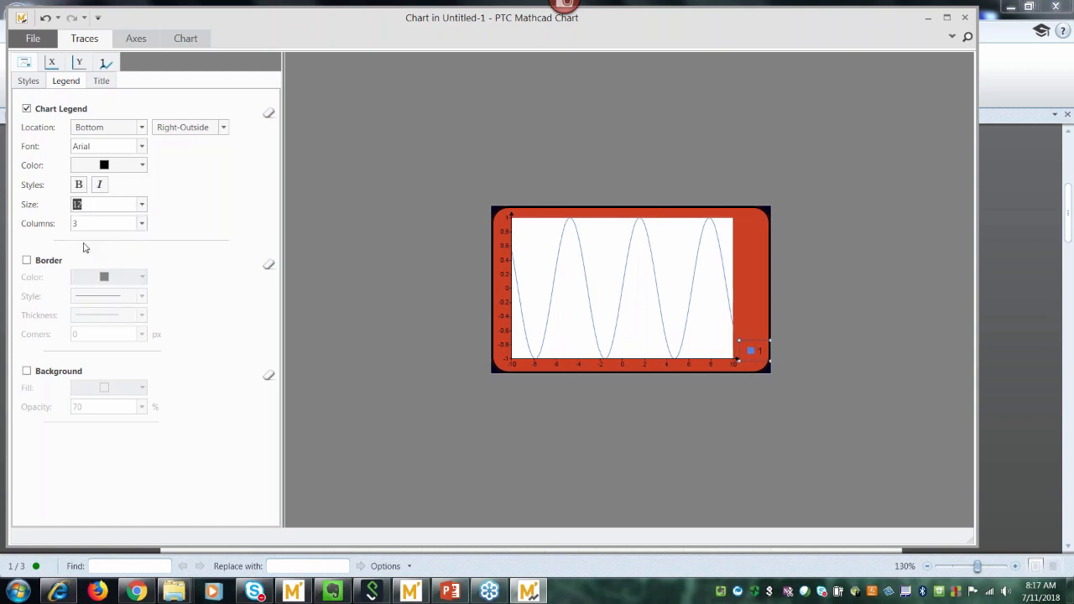
# Add a thicker dotted legend border with 0 px square corners.
pyautogui.click(26, 261)
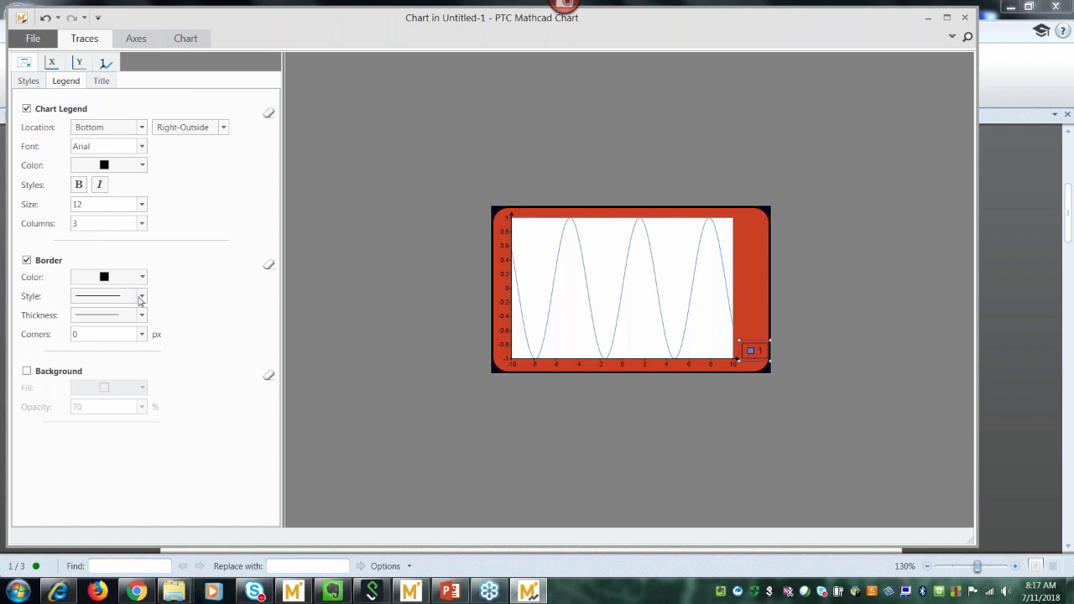
pyautogui.click(141, 297)
pyautogui.click(116, 335)
pyautogui.click(141, 315)
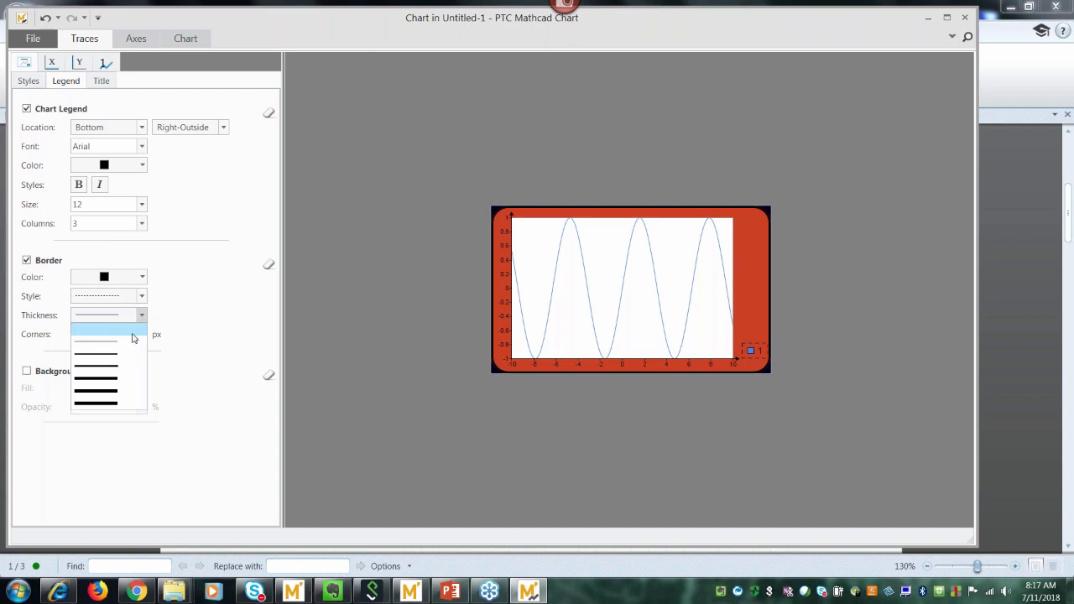
pyautogui.click(135, 353)
pyautogui.click(143, 334)
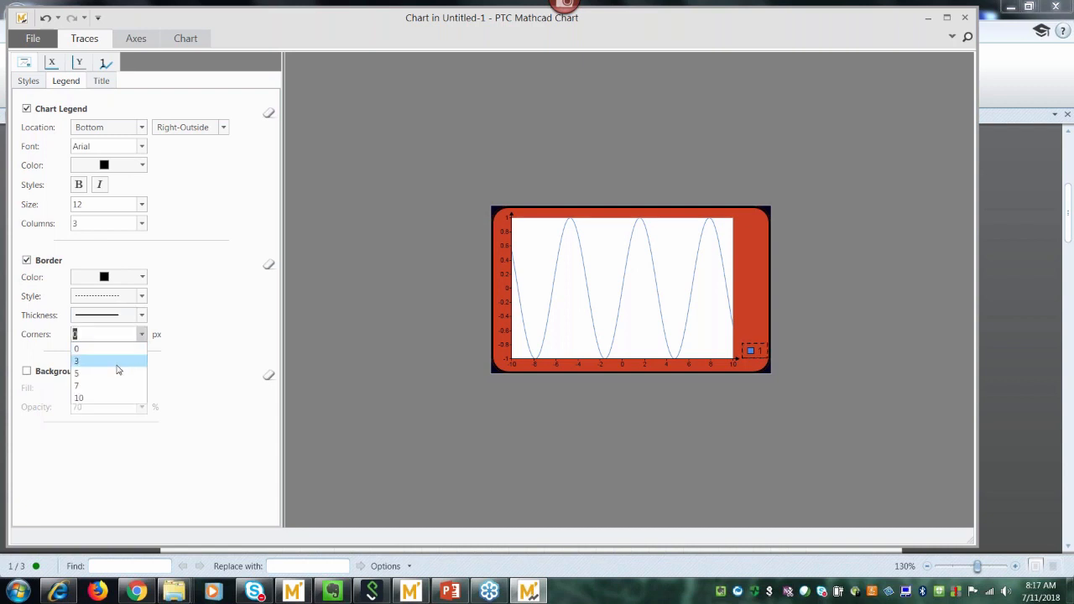
pyautogui.click(117, 370)
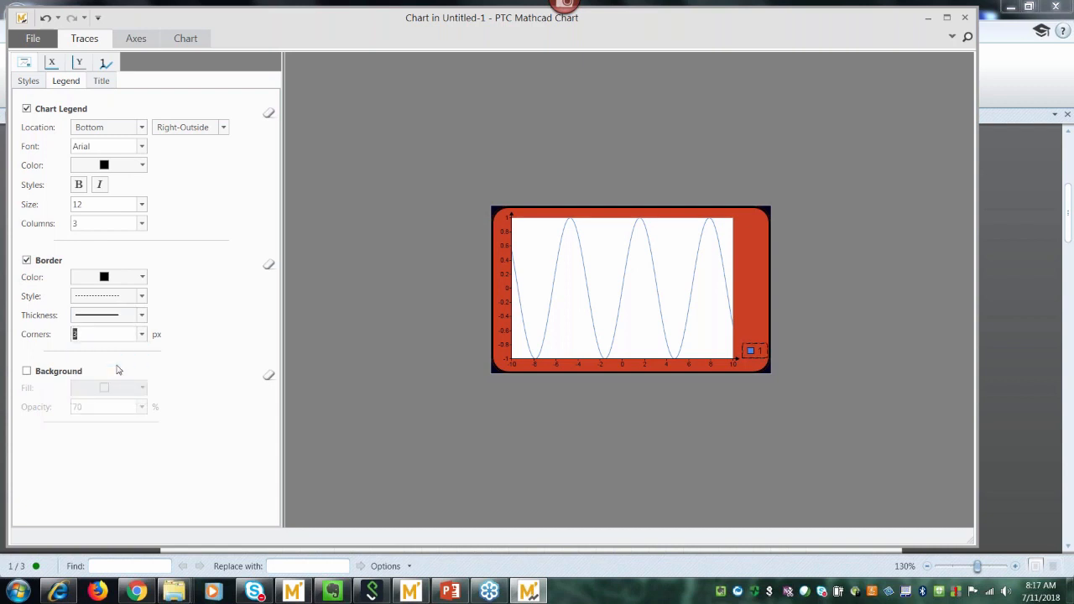
pyautogui.click(142, 335)
pyautogui.click(128, 351)
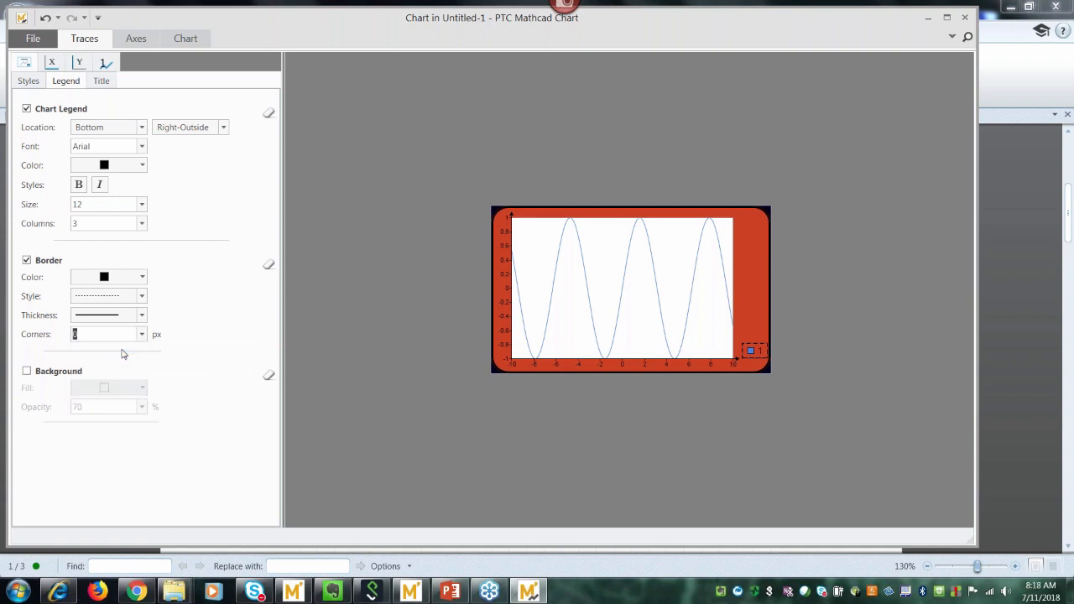
# Give the legend a background at 100 opacity.
pyautogui.click(27, 372)
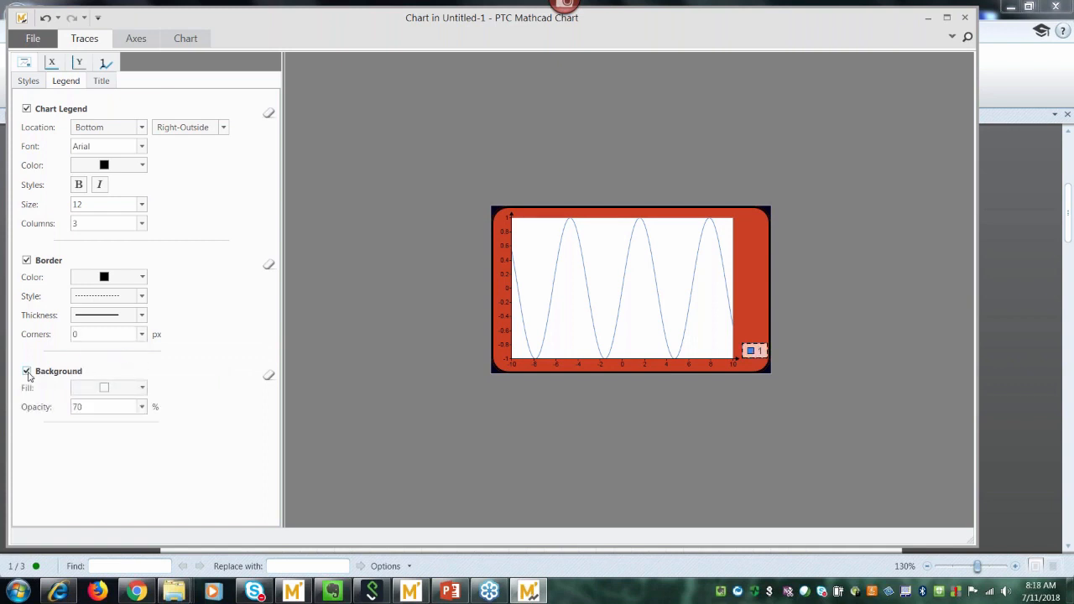
pyautogui.click(142, 407)
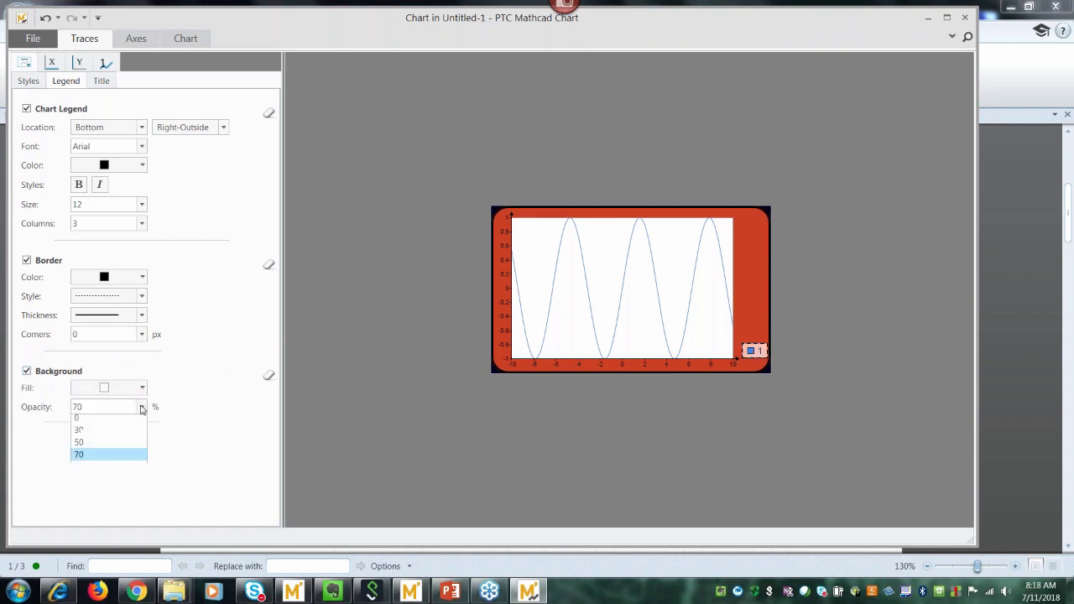
pyautogui.click(115, 472)
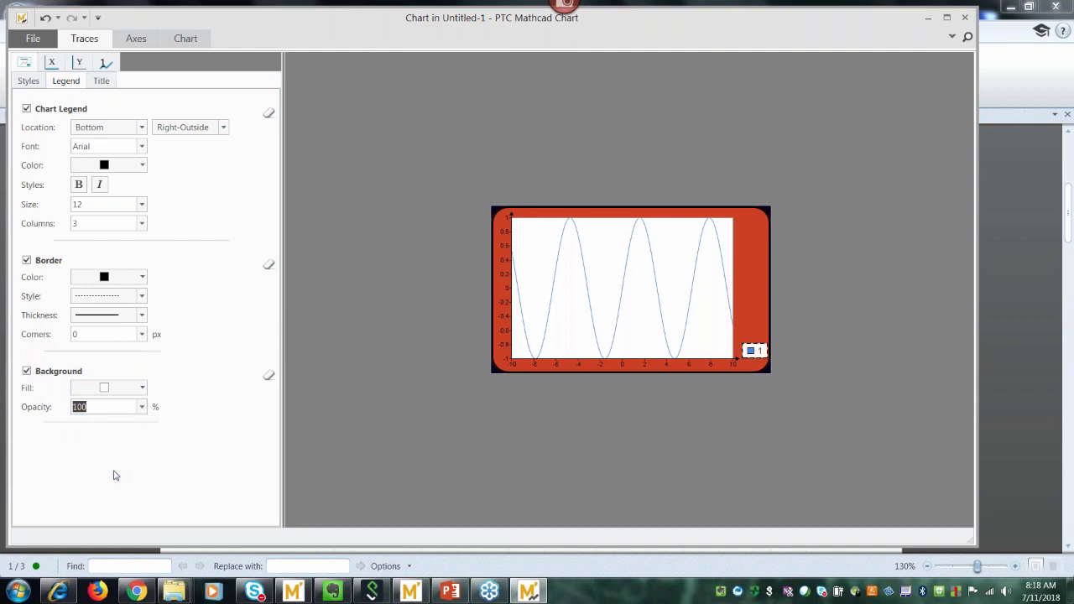
pyautogui.click(102, 84)
# Turn on the chart title and rename it 'Sin Wave'.
pyautogui.click(27, 109)
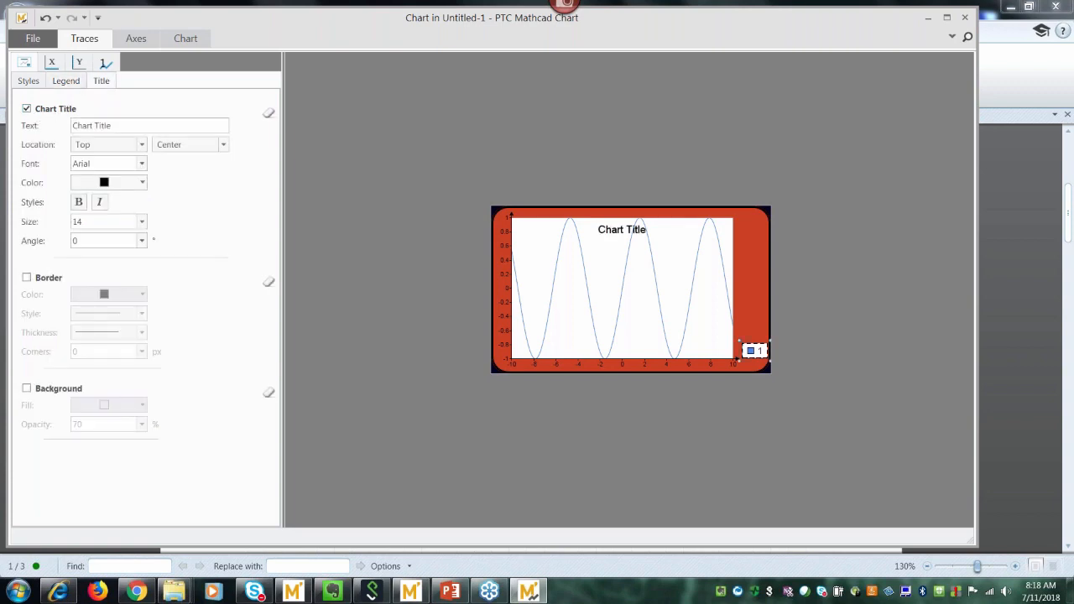
pyautogui.moveTo(113, 126); pyautogui.dragTo(62, 126)
pyautogui.write('Sin Wave')
# Keep the title centred horizontally and set its location to Above.
pyautogui.click(143, 145)
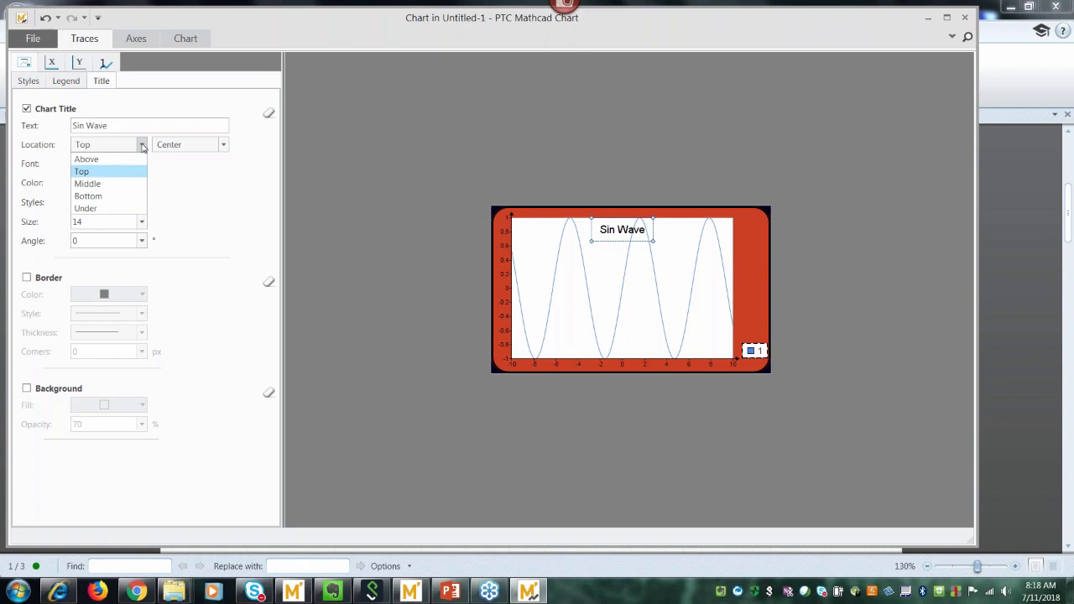
pyautogui.click(142, 147)
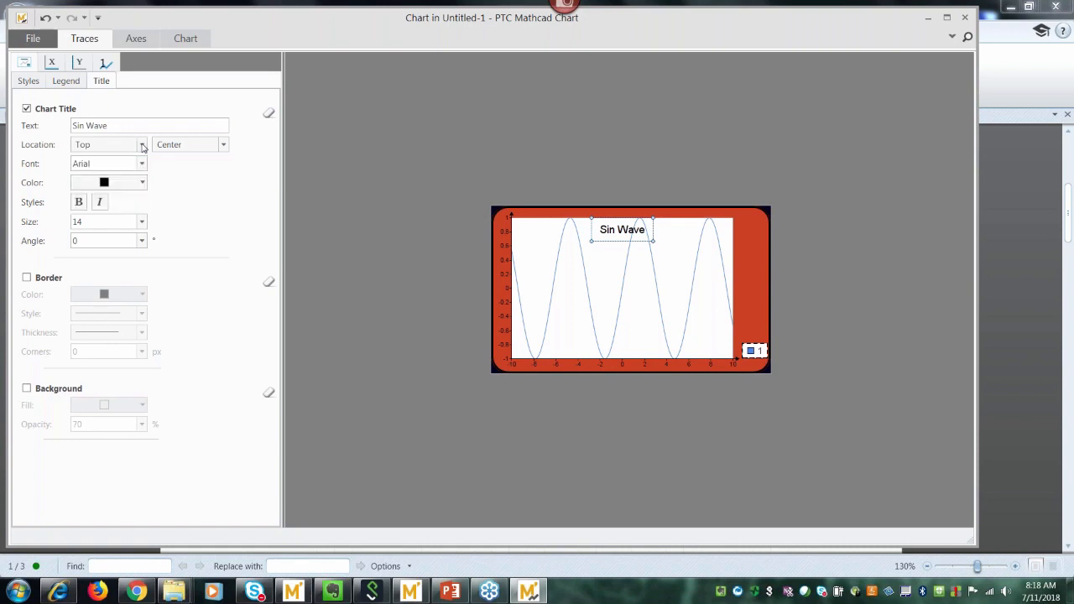
pyautogui.click(224, 147)
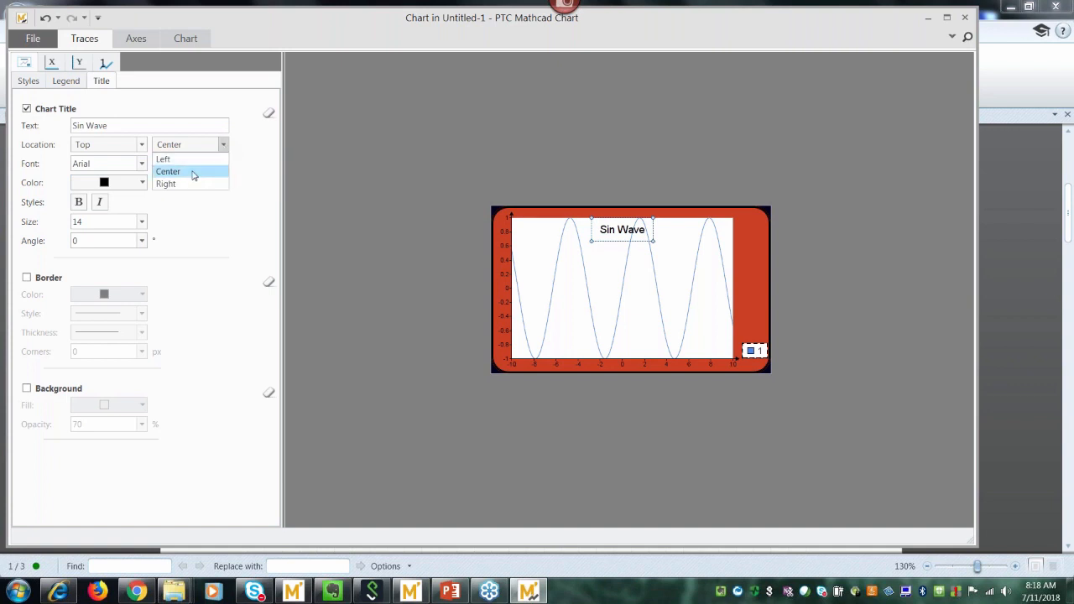
pyautogui.click(193, 171)
pyautogui.click(142, 146)
pyautogui.click(132, 159)
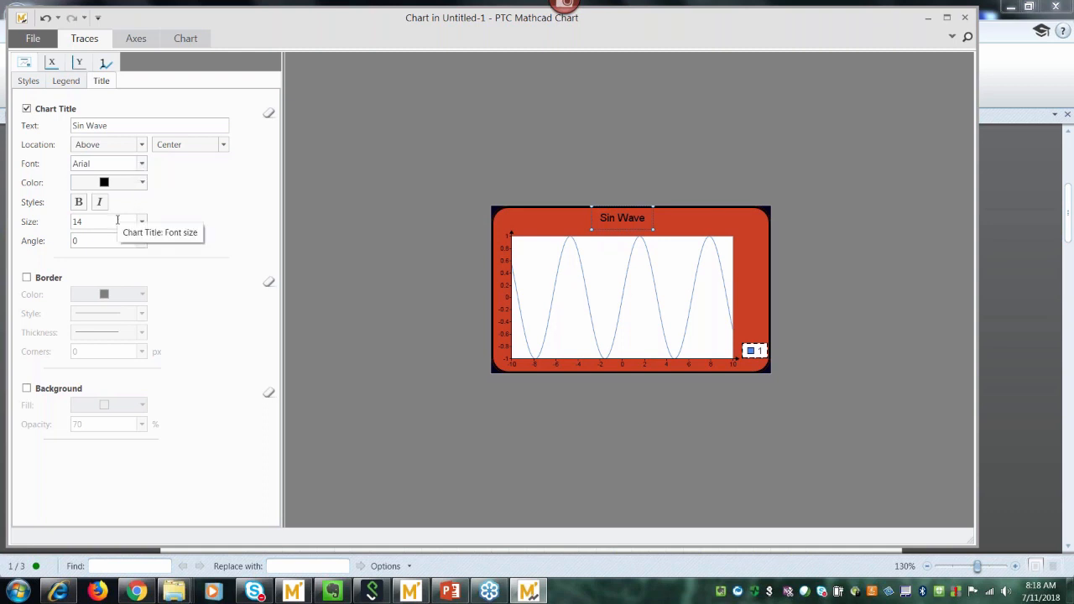
# Frame the 'Sin Wave' title with a border and a 100-opacity background.
pyautogui.click(27, 277)
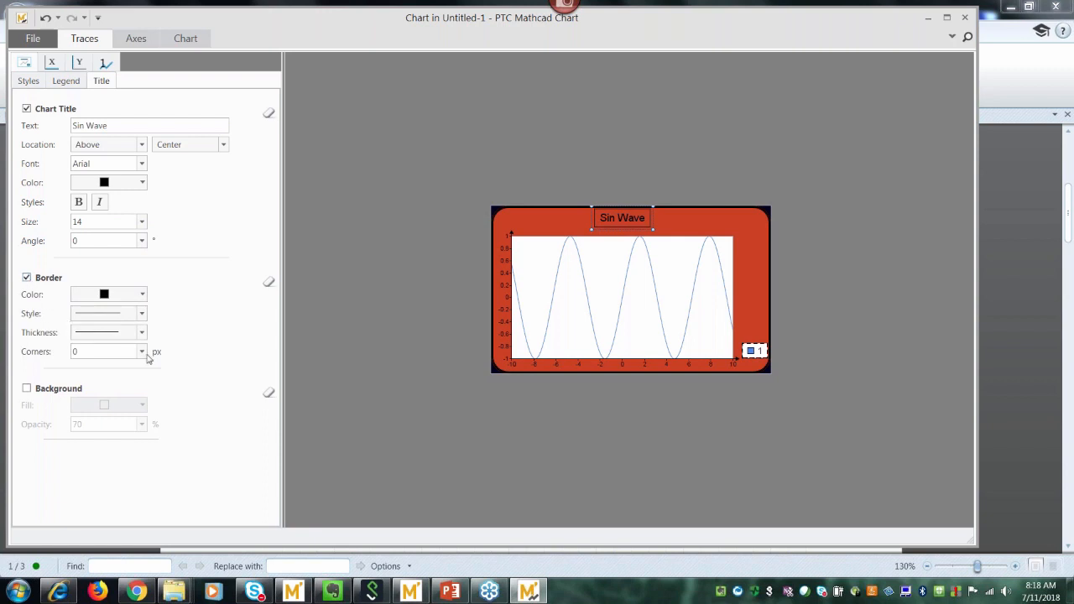
pyautogui.click(27, 389)
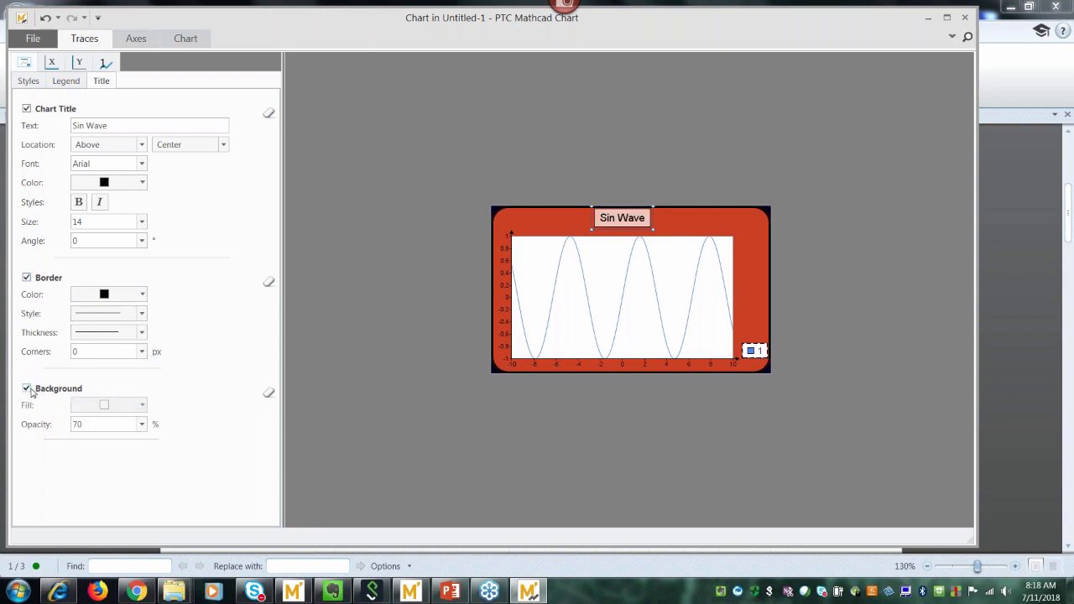
pyautogui.click(142, 425)
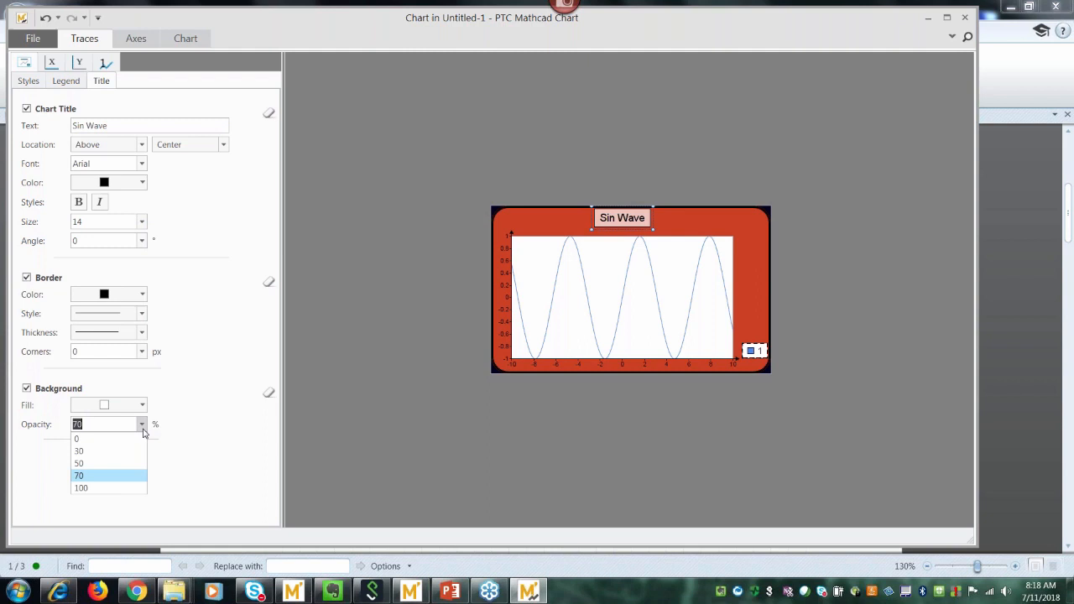
pyautogui.click(97, 492)
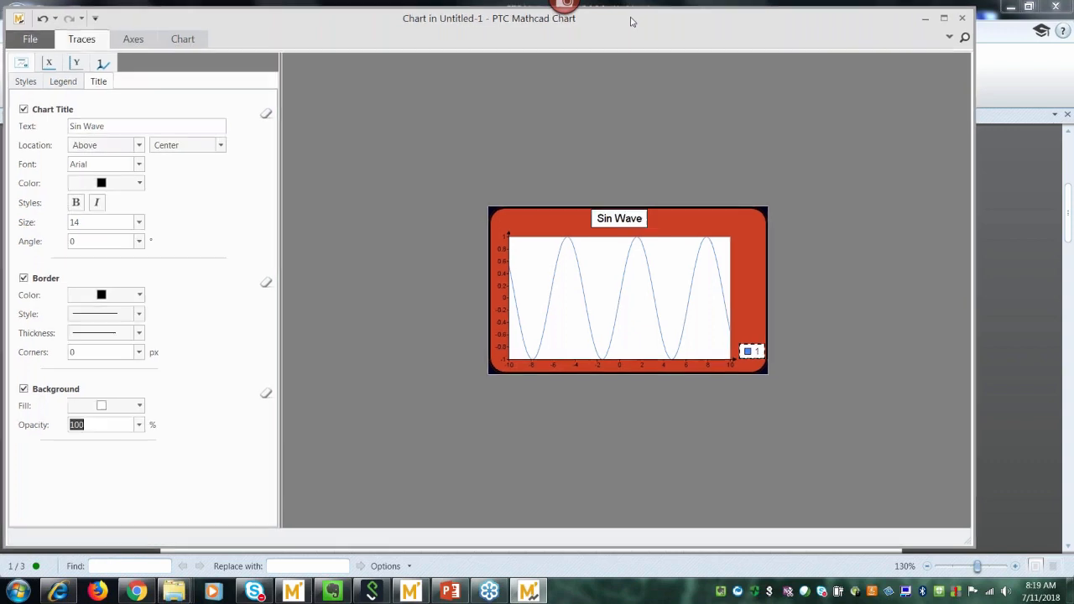
# Close the chart editor and select the Sin Wave chart component on the worksheet.
pyautogui.moveTo(630, 21); pyautogui.dragTo(543, 20)
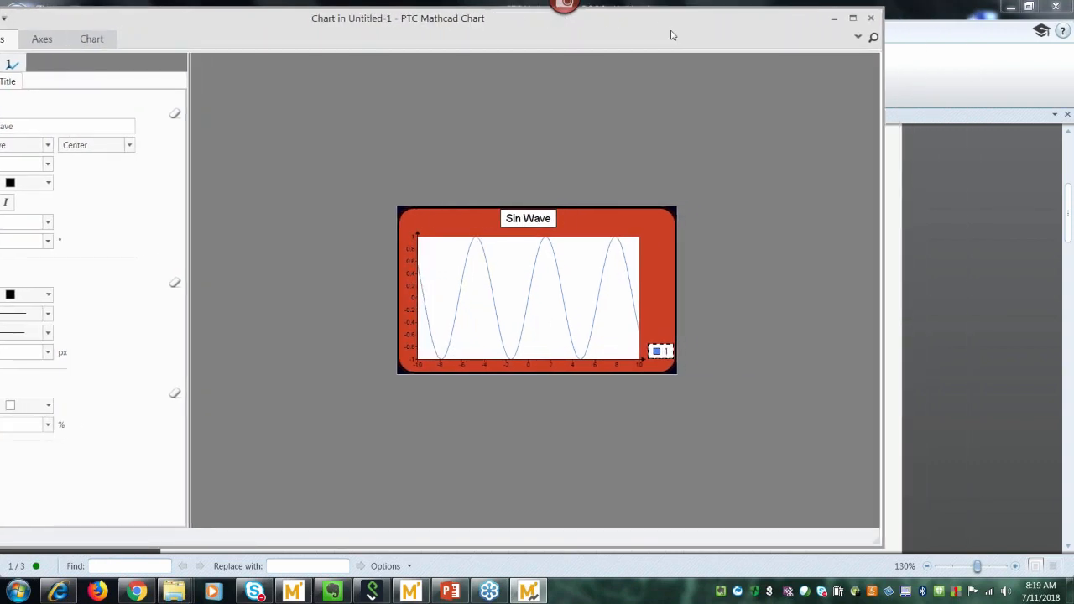
pyautogui.moveTo(599, 314)
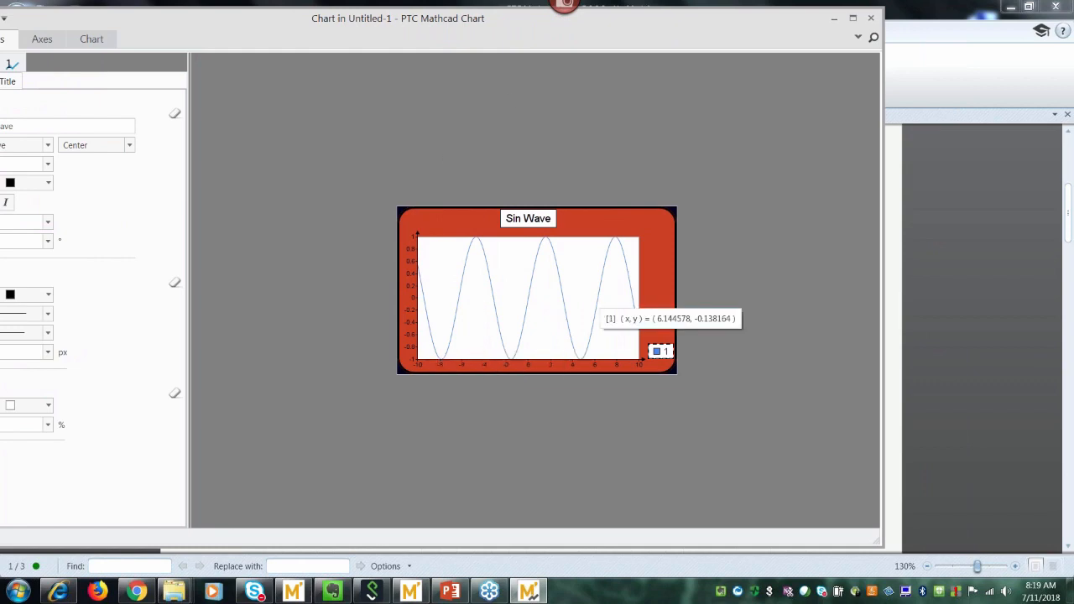
pyautogui.click(872, 18)
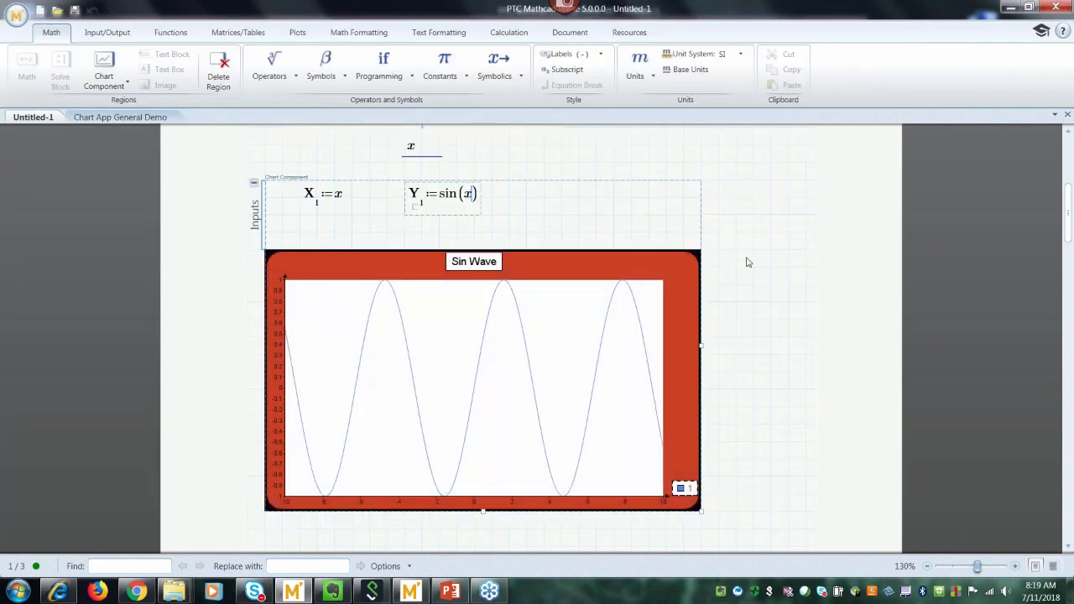
pyautogui.click(747, 260)
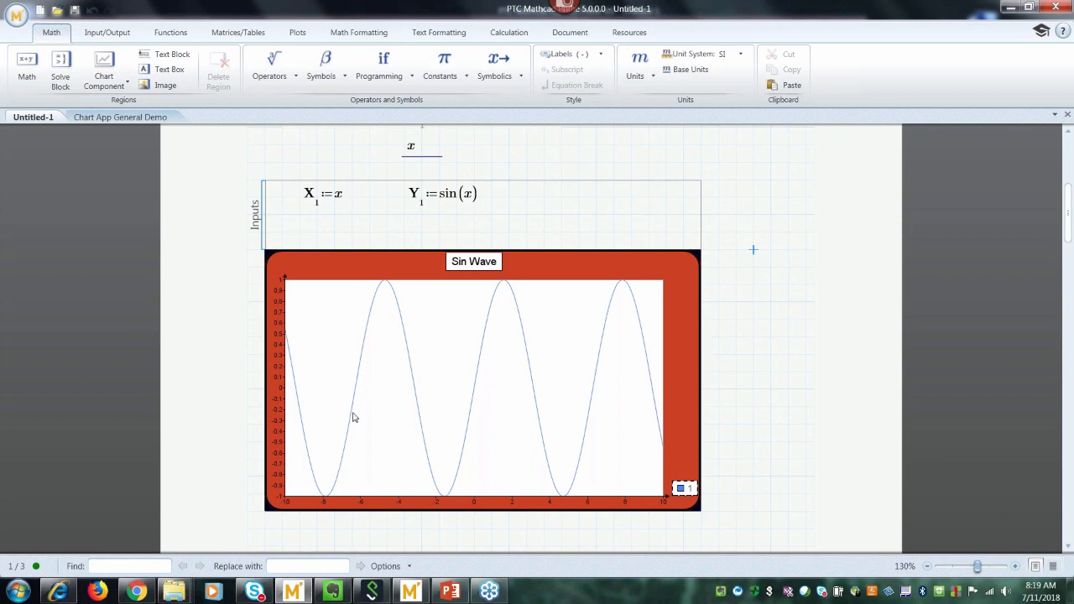
pyautogui.click(308, 233)
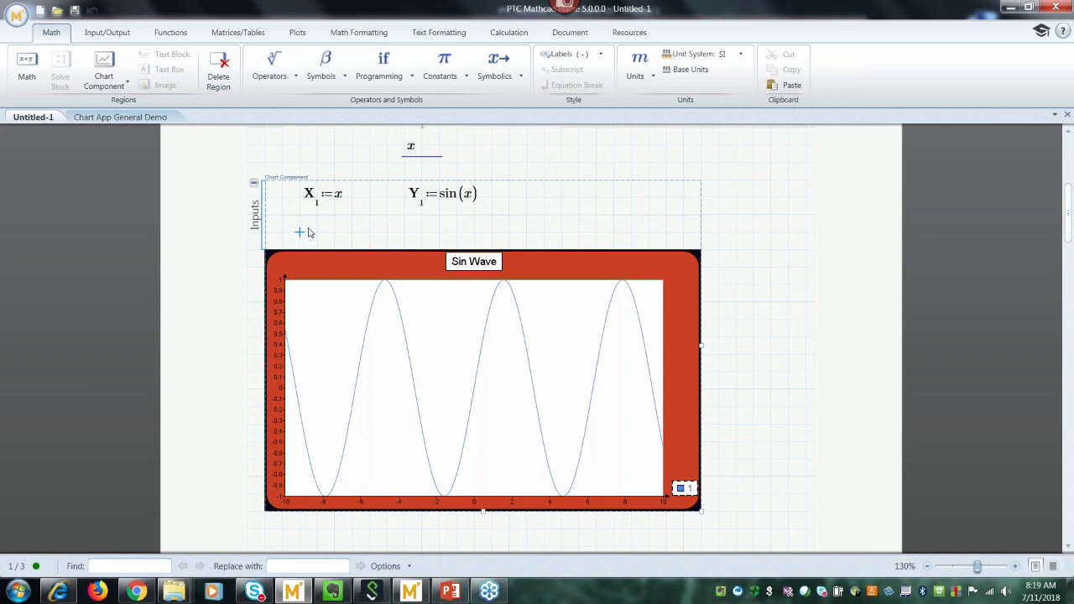
# Collapse the chart's inputs area and narrow the Sin Wave chart slightly.
pyautogui.click(254, 185)
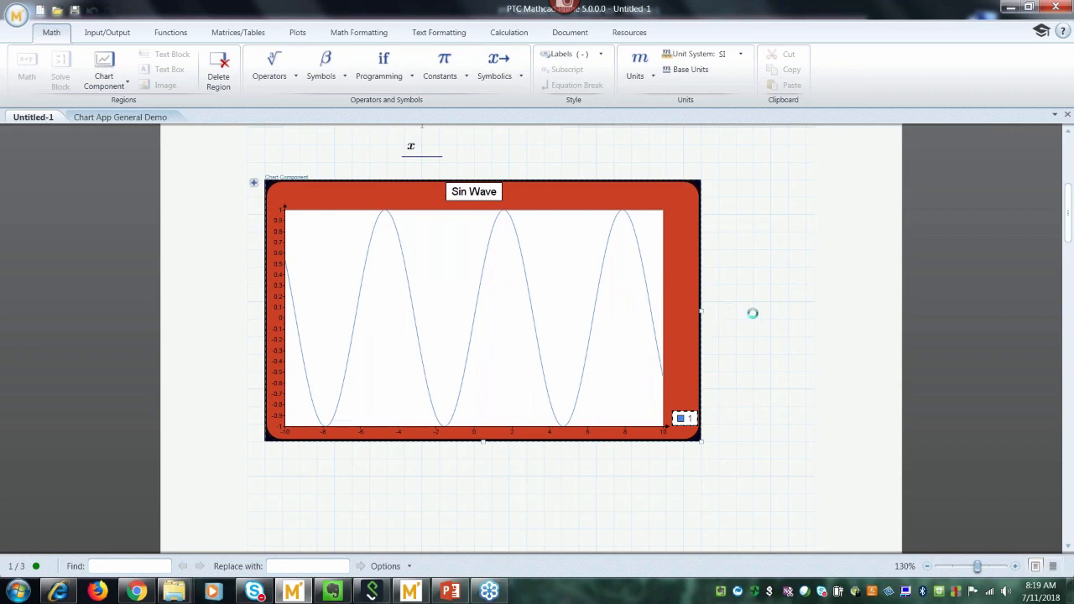
pyautogui.moveTo(700, 314)
pyautogui.mouseDown()
pyautogui.moveTo(664, 324)
pyautogui.moveTo(688, 319)
pyautogui.moveTo(670, 333)
pyautogui.moveTo(689, 315)
pyautogui.mouseUp()
pyautogui.click(736, 339)
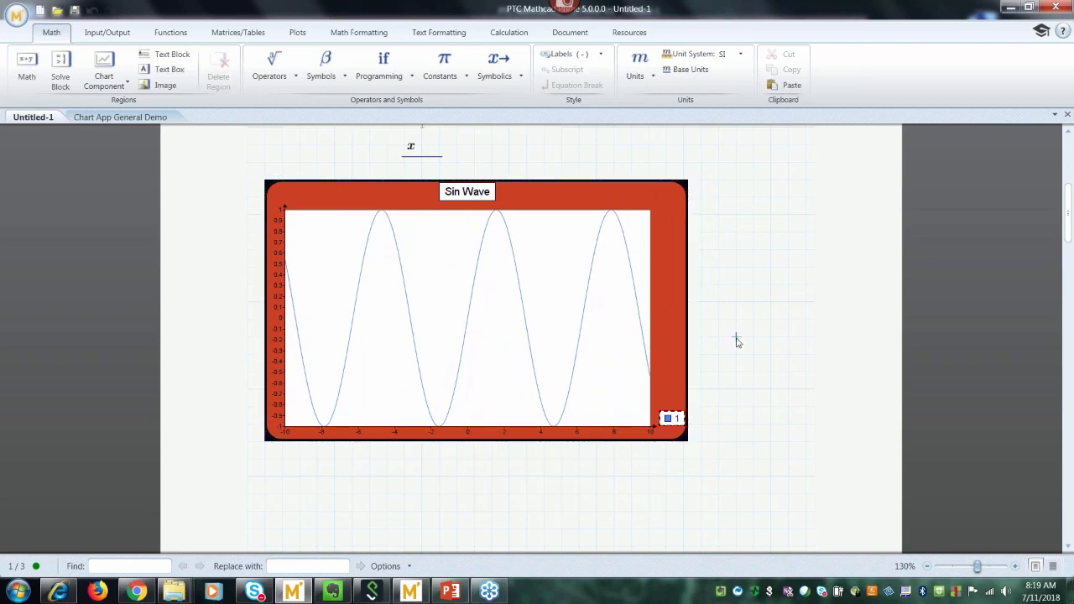
pyautogui.click(607, 326)
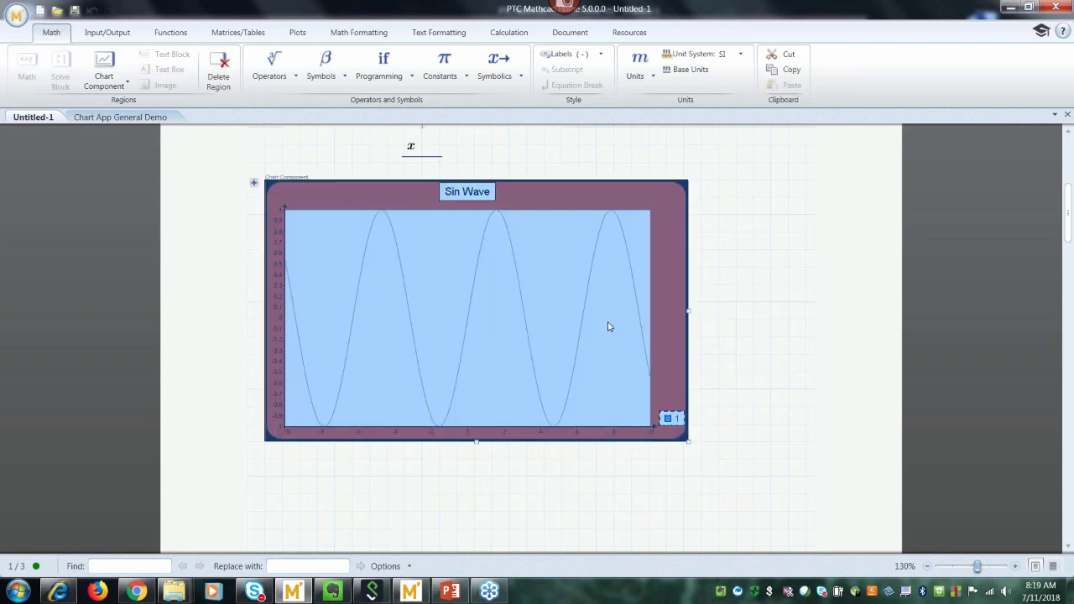
pyautogui.click(736, 354)
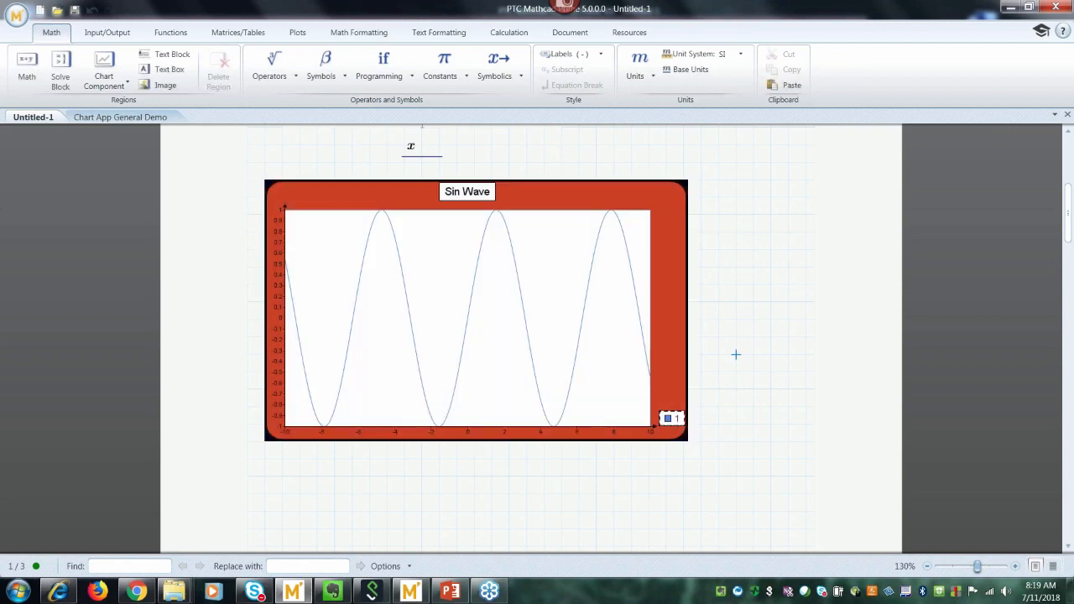
pyautogui.click(1068, 548)
pyautogui.click(1068, 548)
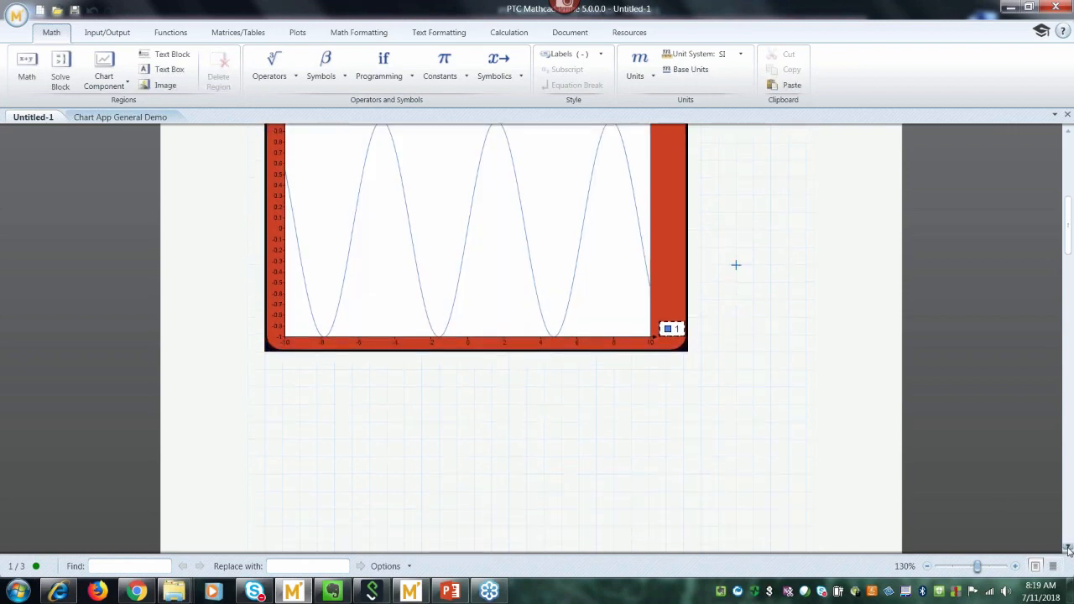
pyautogui.click(283, 270)
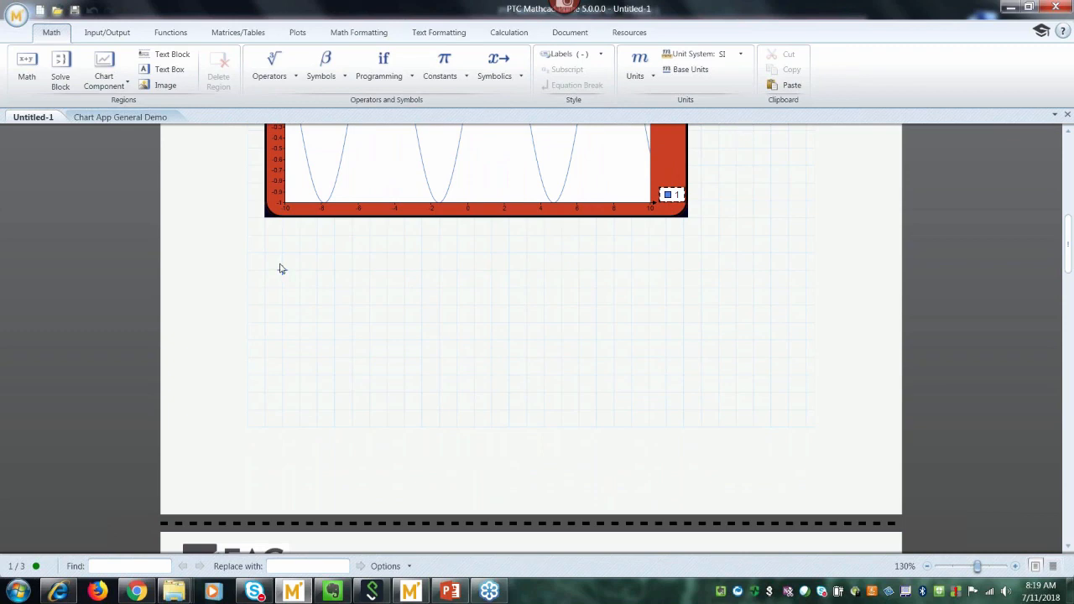
# Insert a page break below the chart from the Document tab.
pyautogui.click(568, 32)
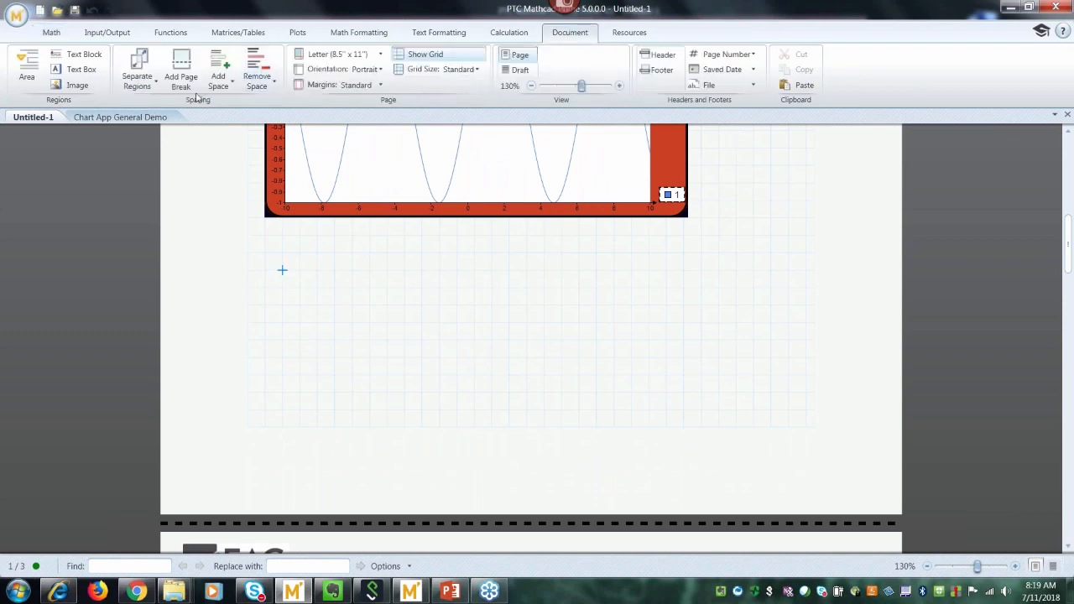
pyautogui.click(184, 80)
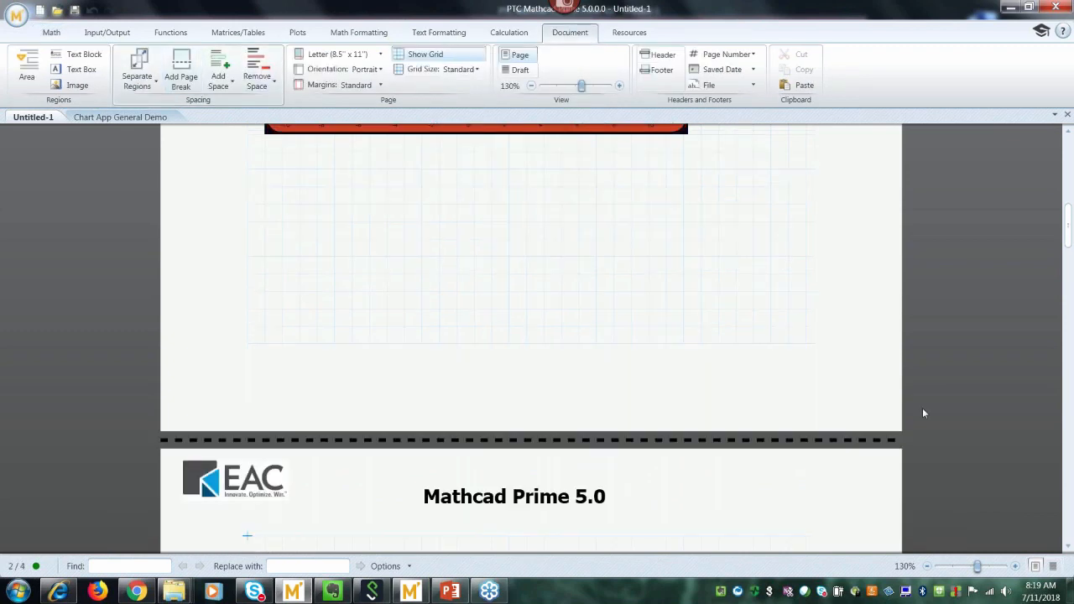
pyautogui.click(1068, 548)
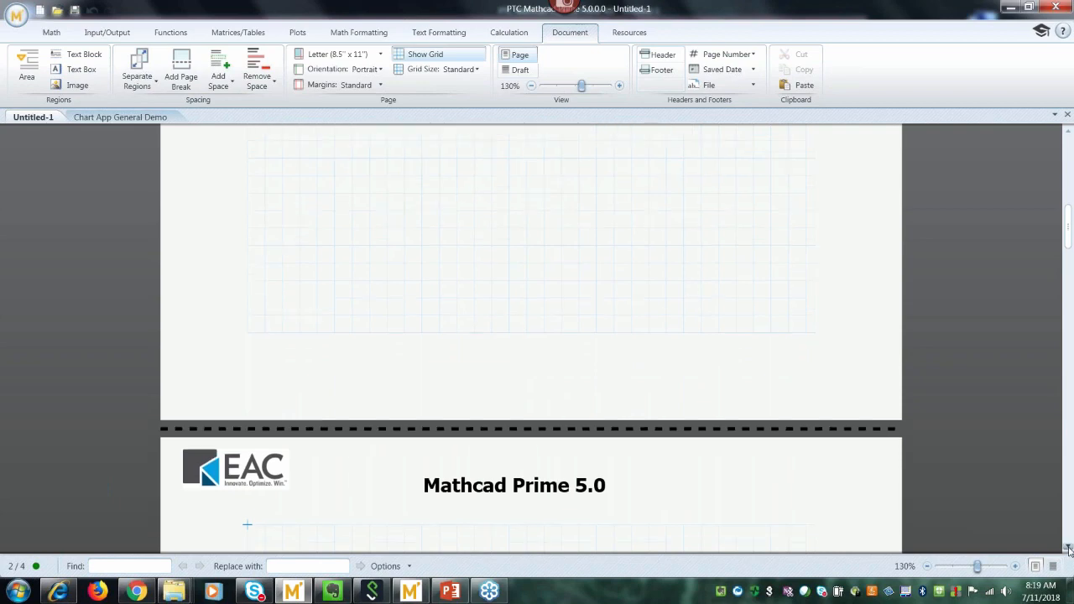
# Paste the Sin Wave chart at the top of the new page and nudge it up.
pyautogui.click(266, 285)
pyautogui.hotkey('ctrl', 'v')
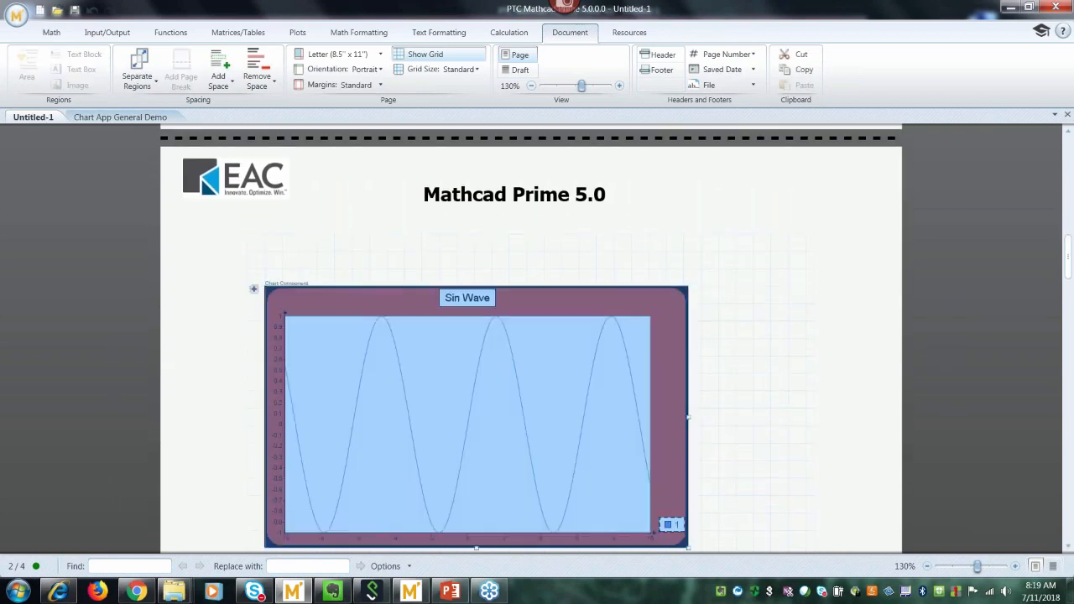
pyautogui.click(256, 258)
pyautogui.press('Delete')
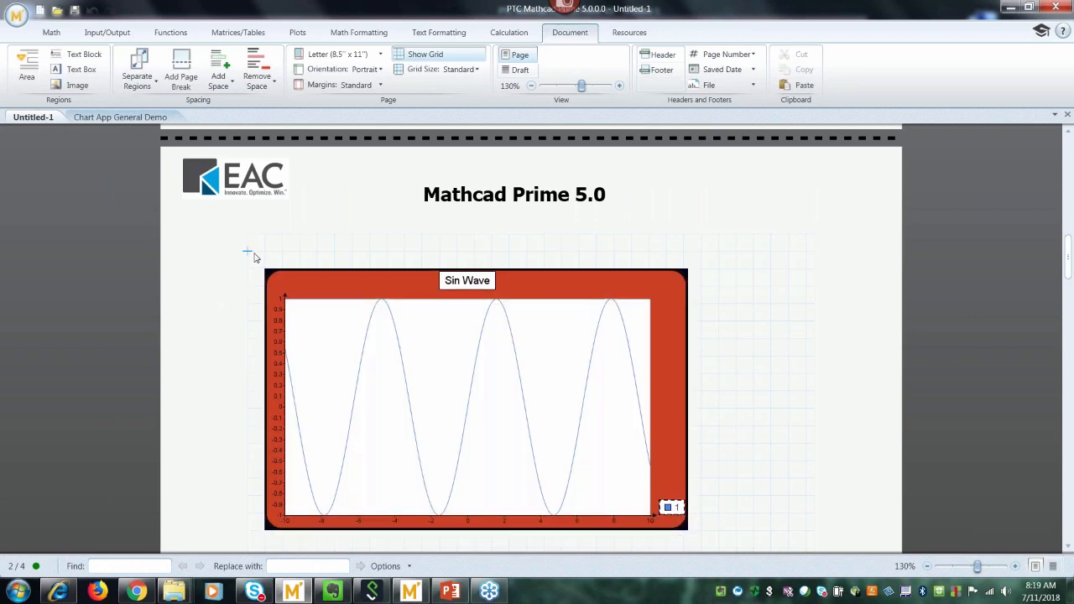
pyautogui.click(753, 378)
pyautogui.click(1068, 546)
pyautogui.click(1068, 547)
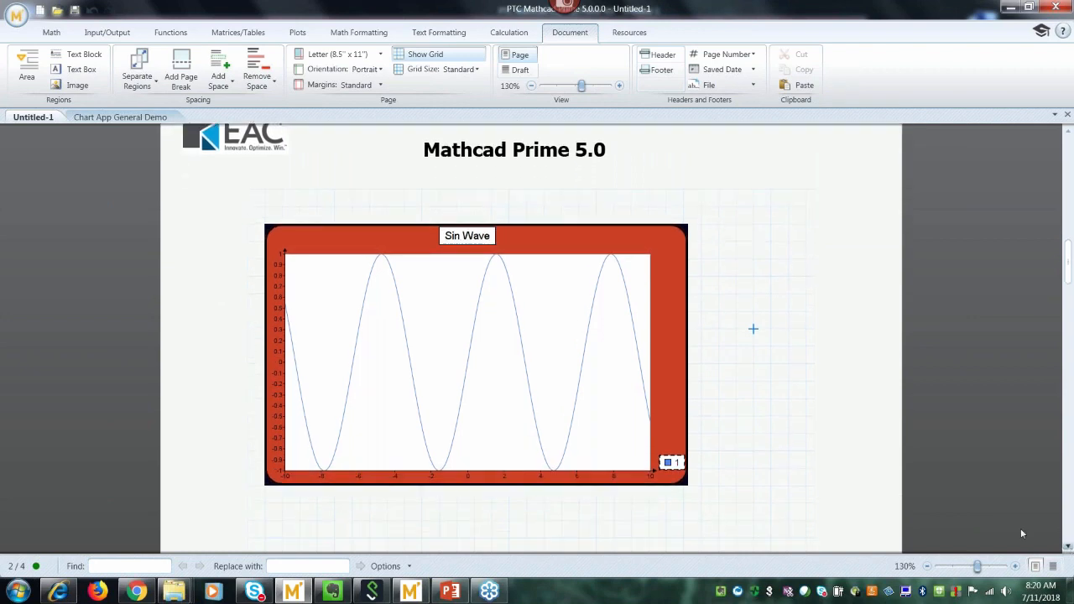
pyautogui.click(508, 354)
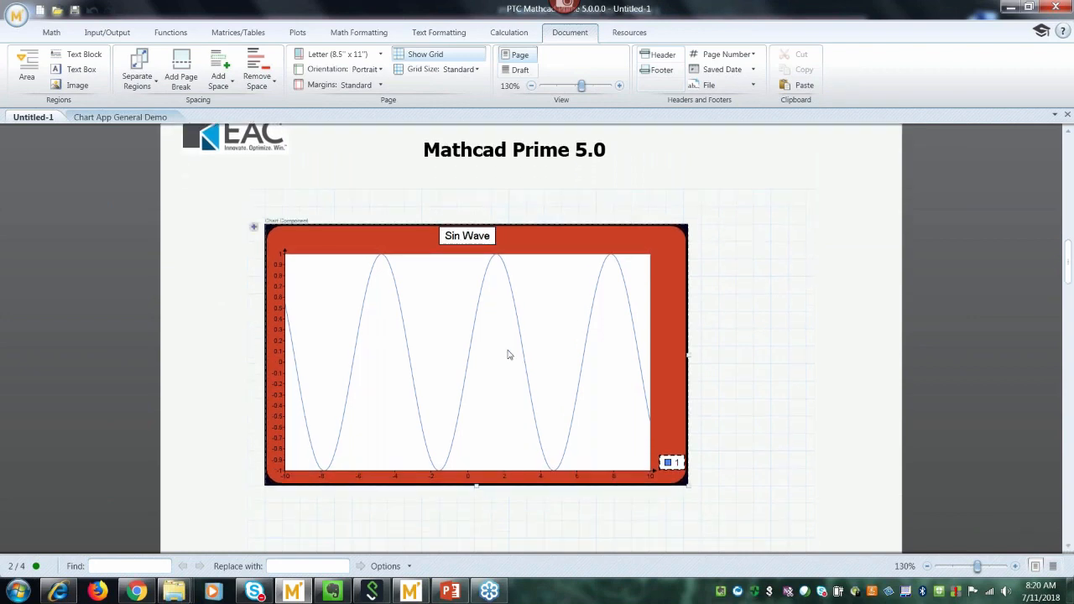
# Add a second chart trace with inputs X2 := x and Y2 := cos(x).
pyautogui.click(255, 230)
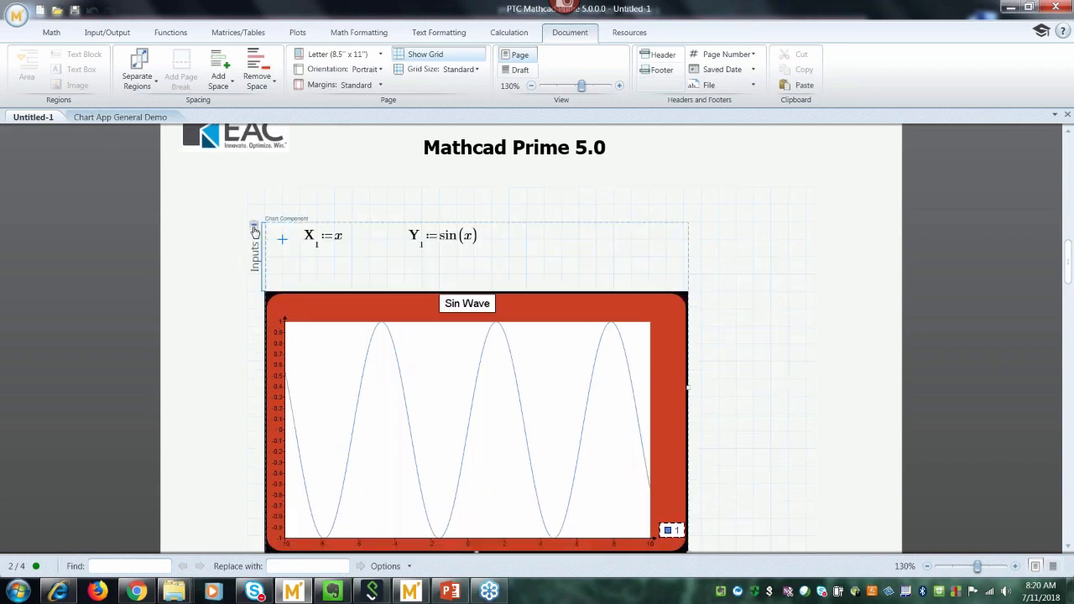
pyautogui.rightClick(302, 275)
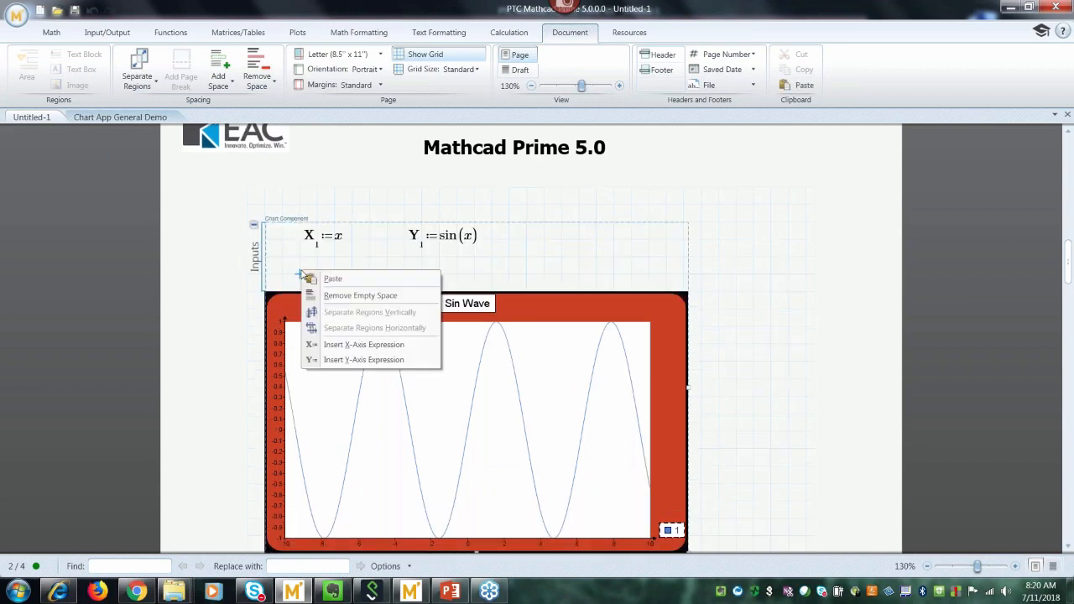
pyautogui.click(341, 345)
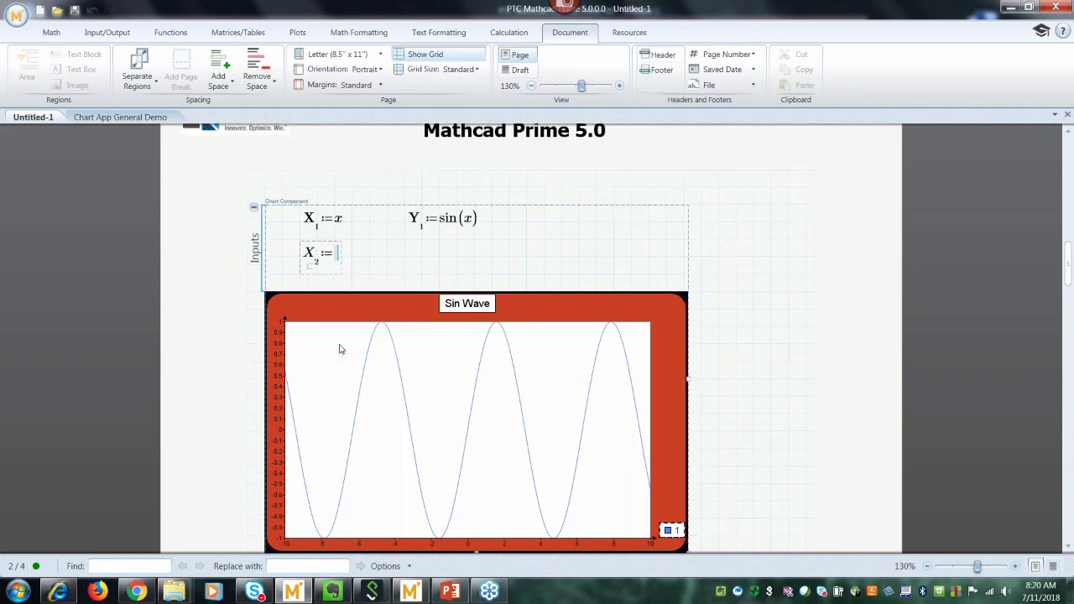
pyautogui.write('x')
pyautogui.click(405, 257)
pyautogui.rightClick(405, 257)
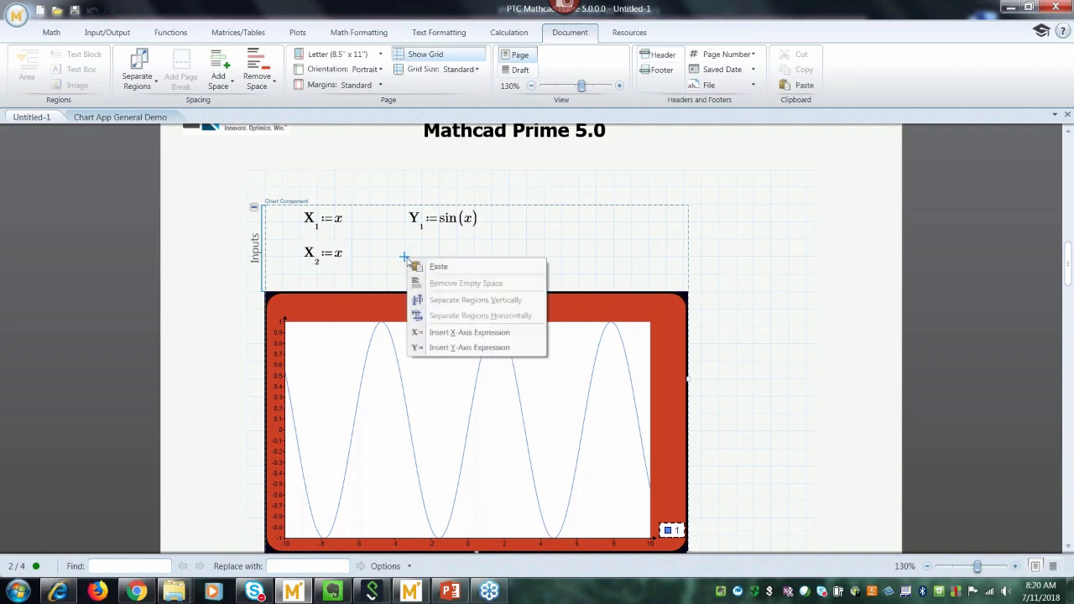
pyautogui.click(440, 348)
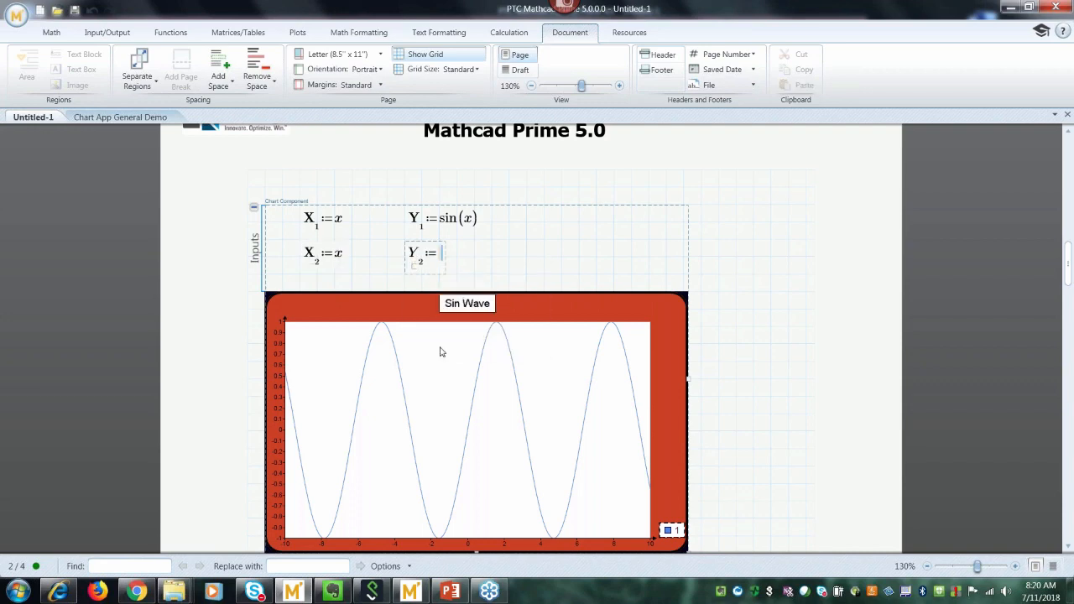
pyautogui.write('cos(x')
pyautogui.click(751, 412)
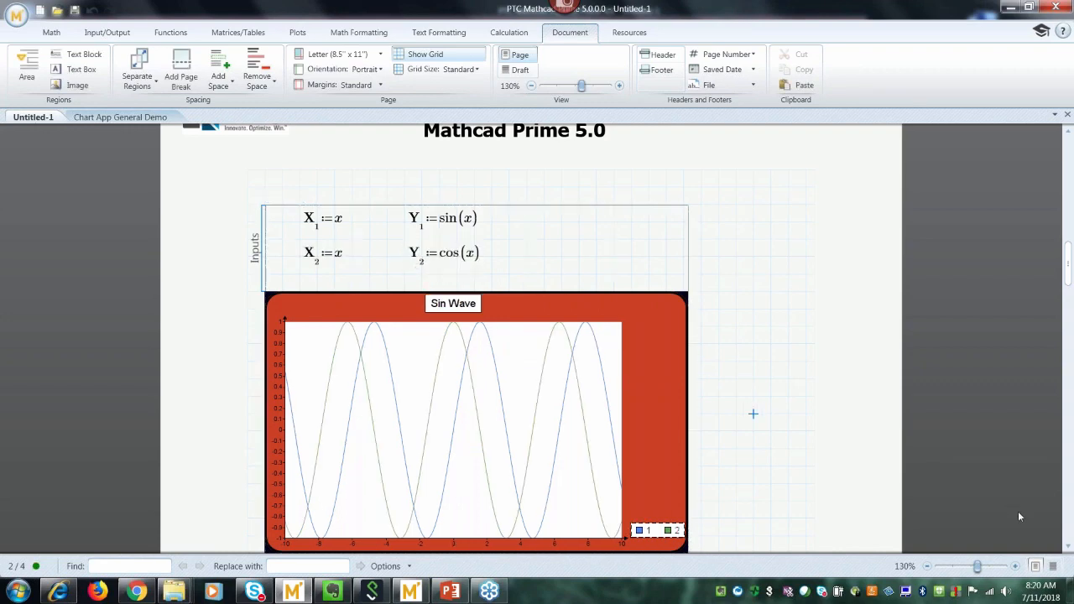
pyautogui.scroll(-2, 1067, 548)
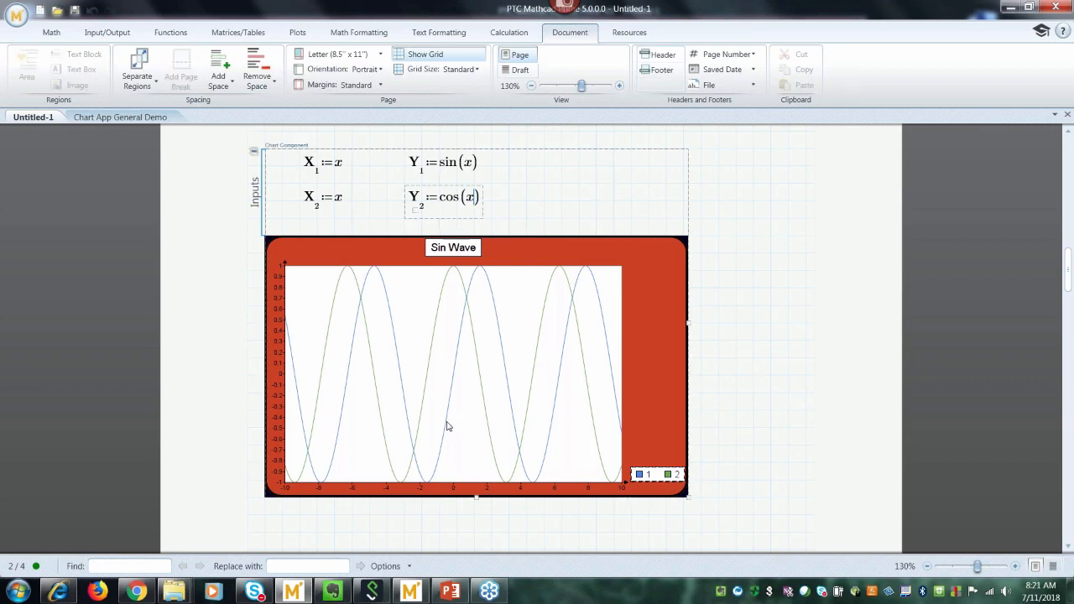
# Reopen the Sin Wave chart in an enlarged Chart editor on its X-axis settings.
pyautogui.doubleClick(446, 426)
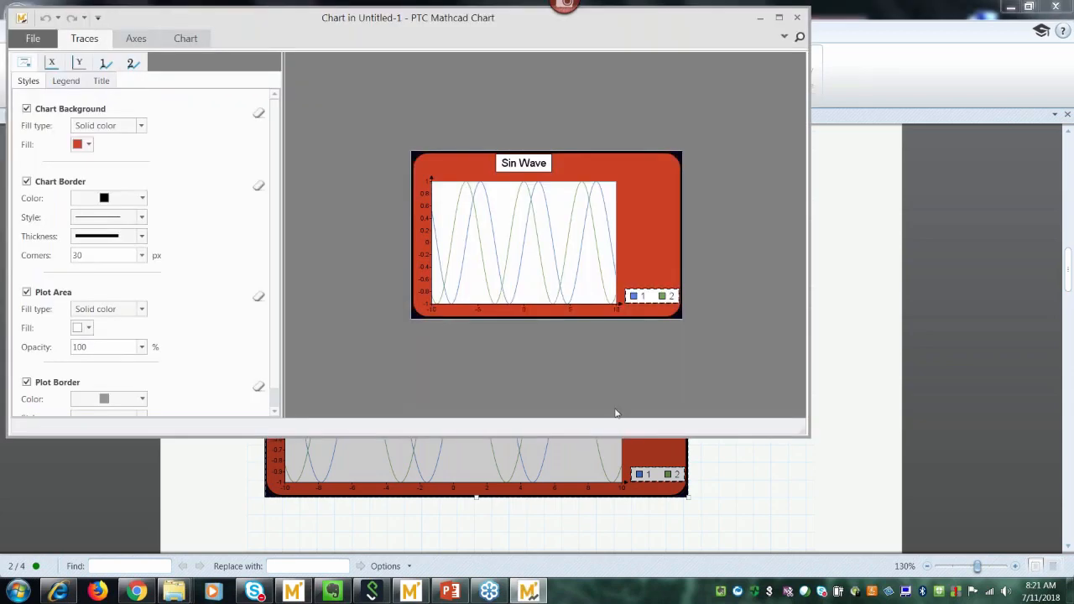
pyautogui.moveTo(802, 435); pyautogui.dragTo(1035, 547)
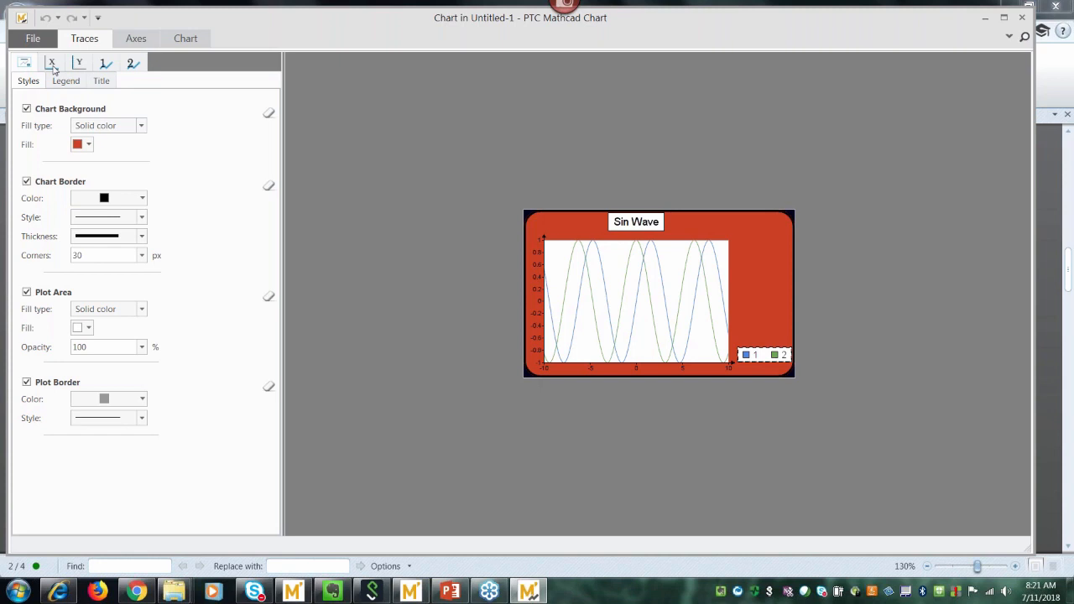
pyautogui.click(52, 65)
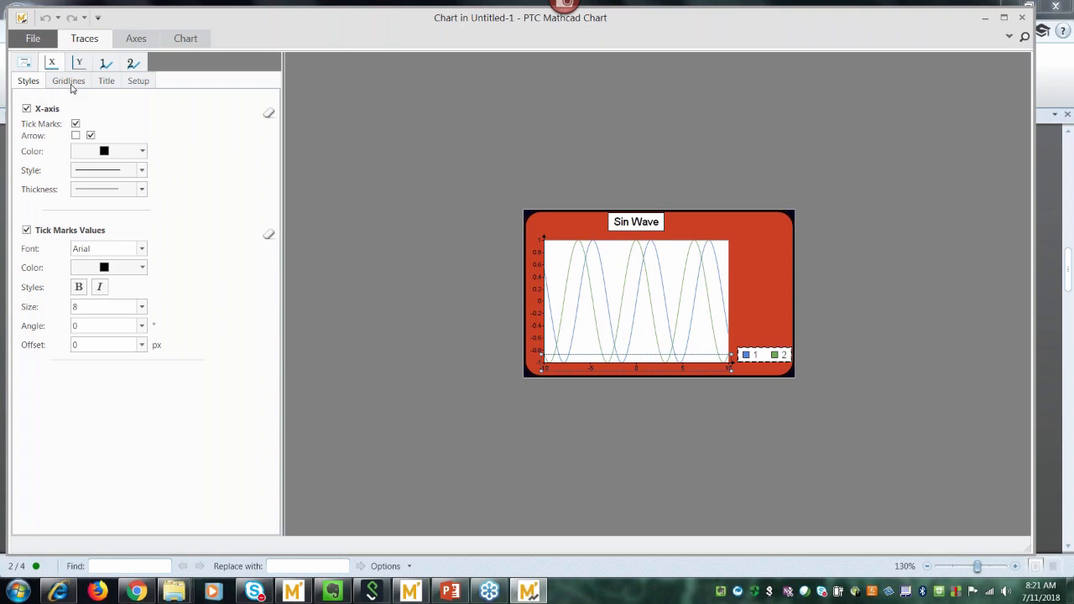
pyautogui.click(138, 81)
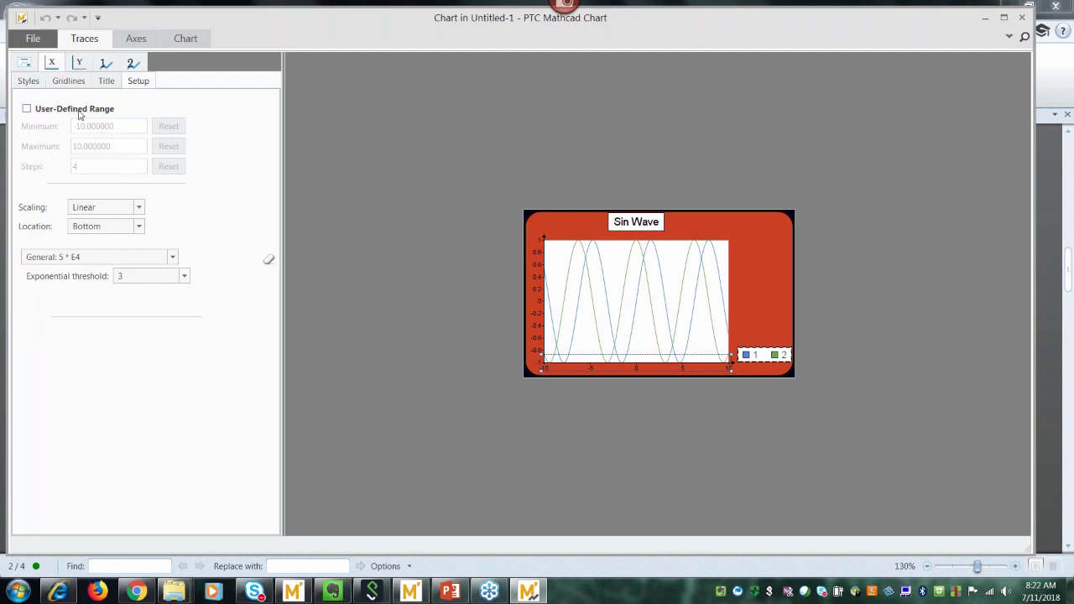
pyautogui.click(33, 82)
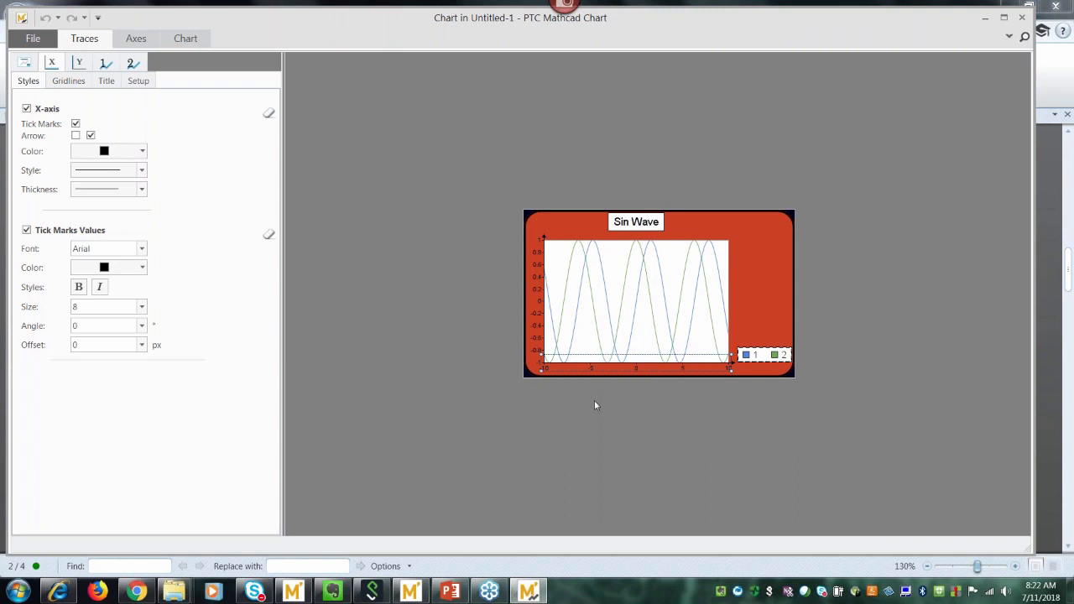
# Keep the x-axis line solid black but give it a heavier thickness.
pyautogui.click(75, 125)
pyautogui.click(142, 152)
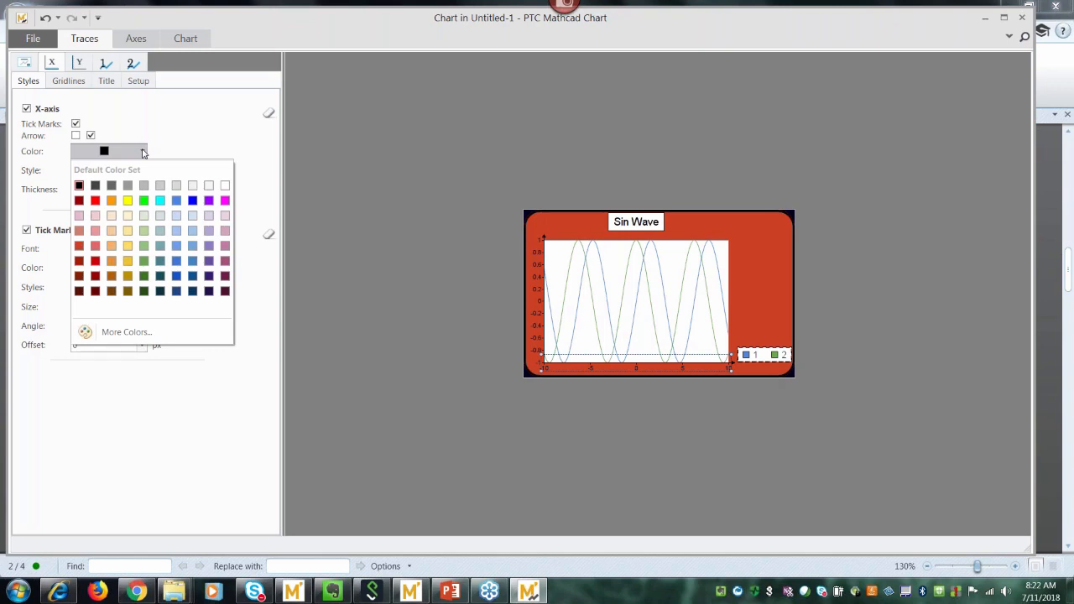
pyautogui.click(78, 186)
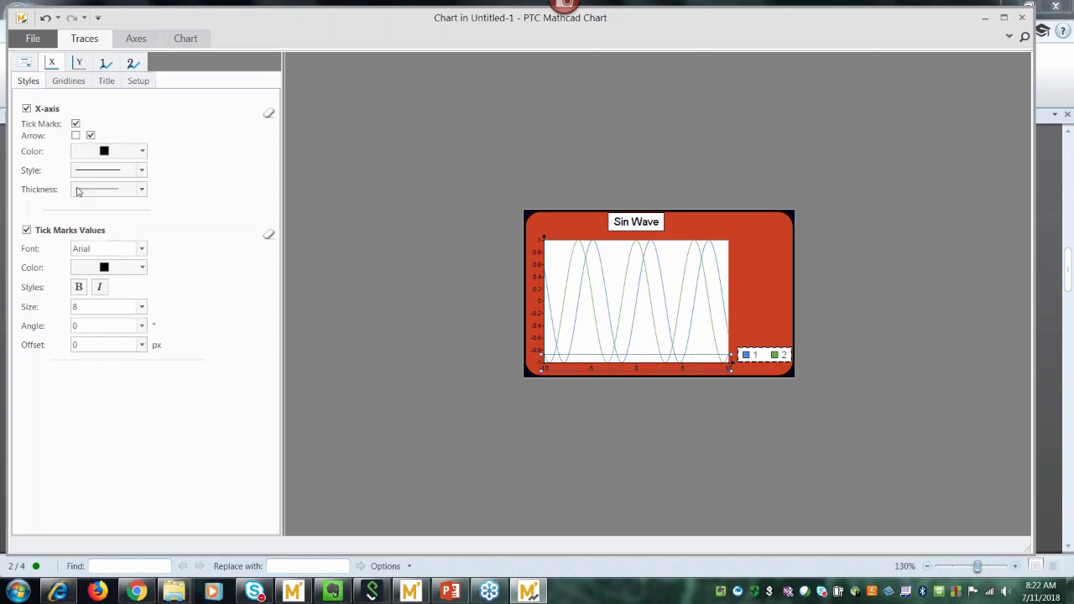
pyautogui.click(142, 171)
pyautogui.click(145, 183)
pyautogui.click(141, 190)
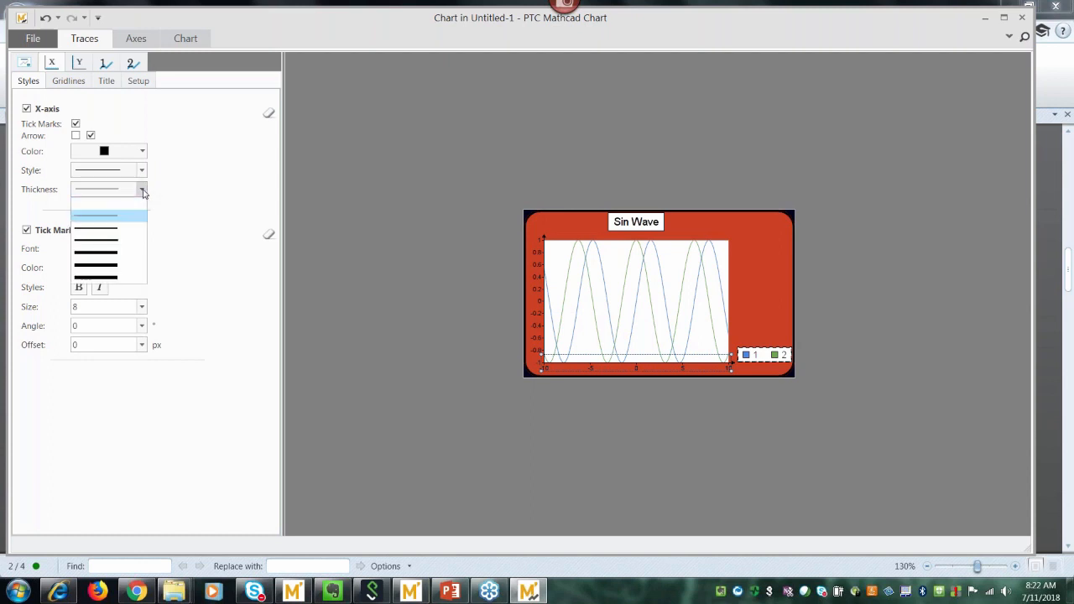
pyautogui.click(103, 231)
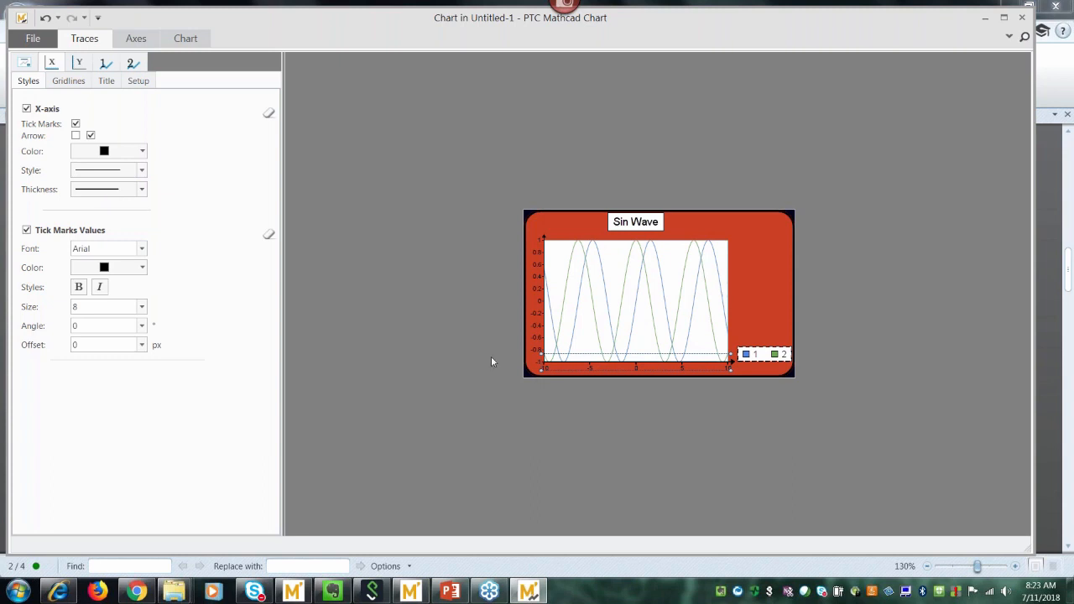
# Leave only the right-end arrow on the x-axis, with the left arrow off.
pyautogui.moveTo(551, 370)
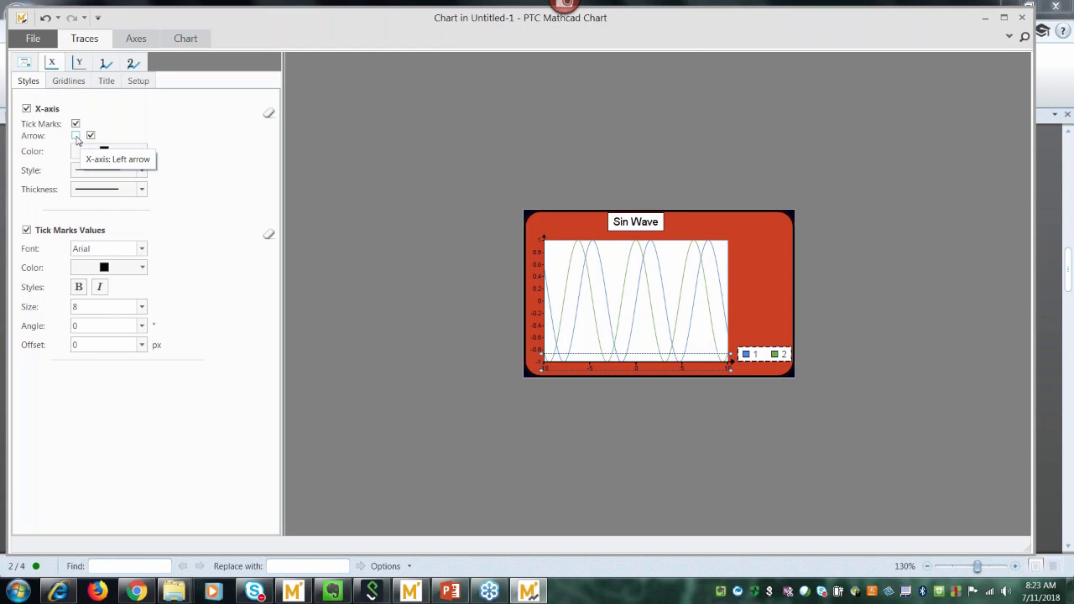
pyautogui.click(75, 136)
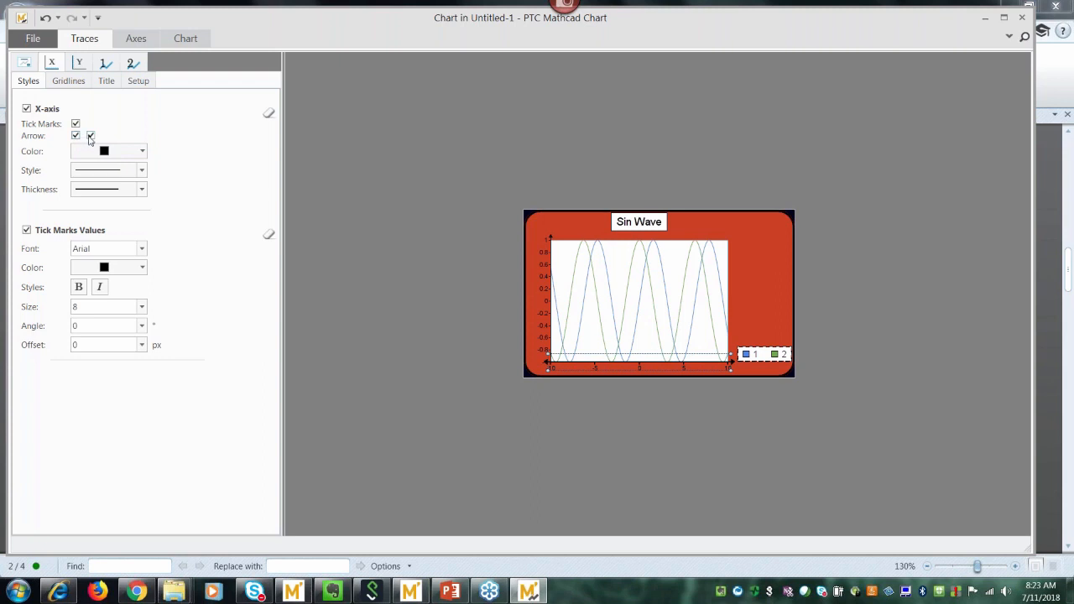
pyautogui.click(91, 136)
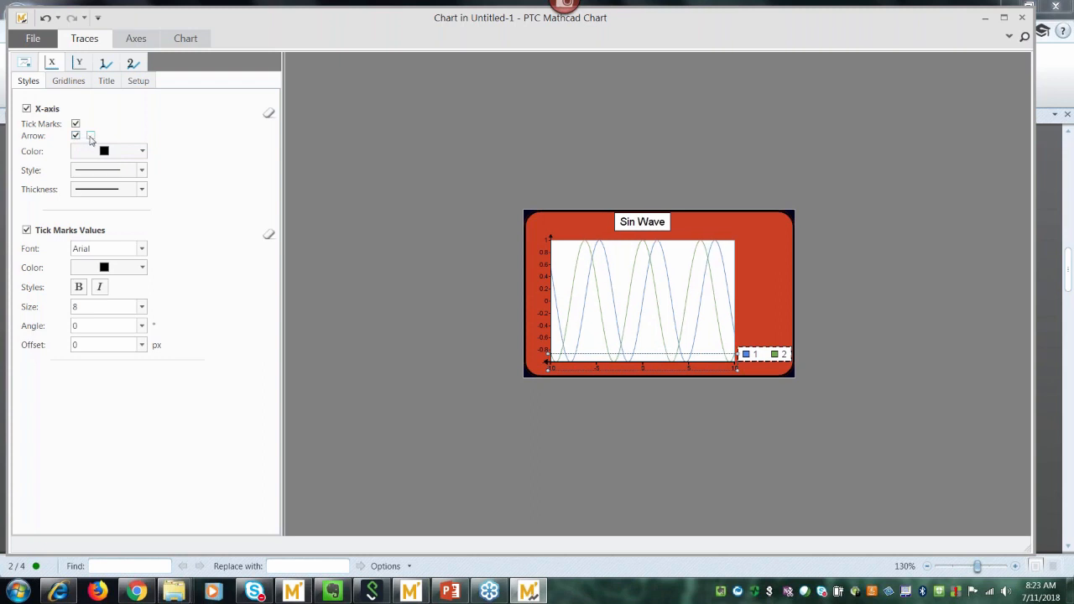
pyautogui.click(91, 135)
pyautogui.click(76, 136)
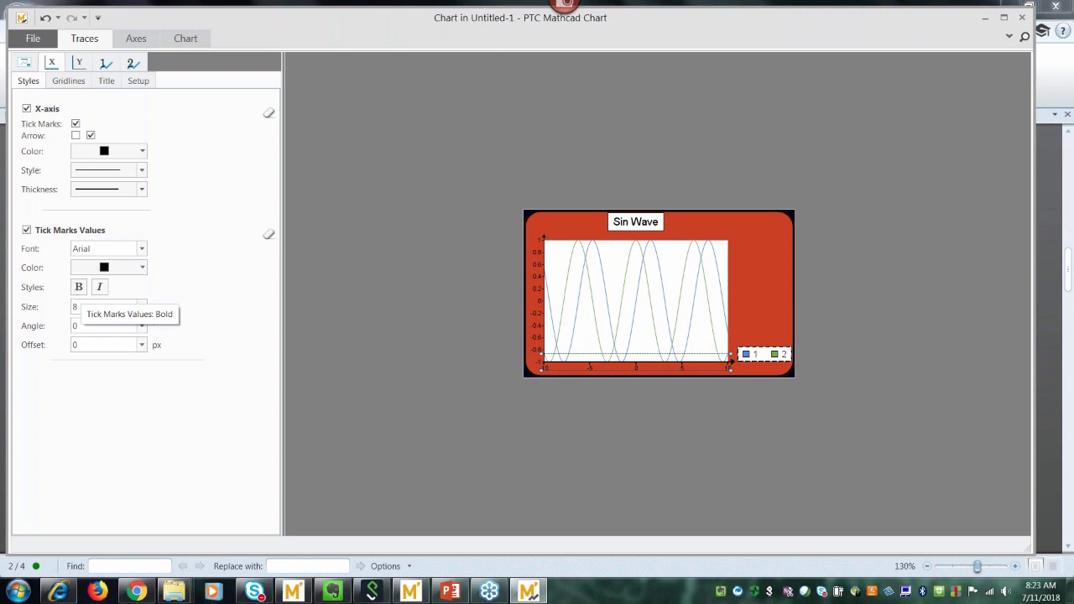
# Set the x-axis tick values to size 11 and a 45-degree angle.
pyautogui.click(142, 307)
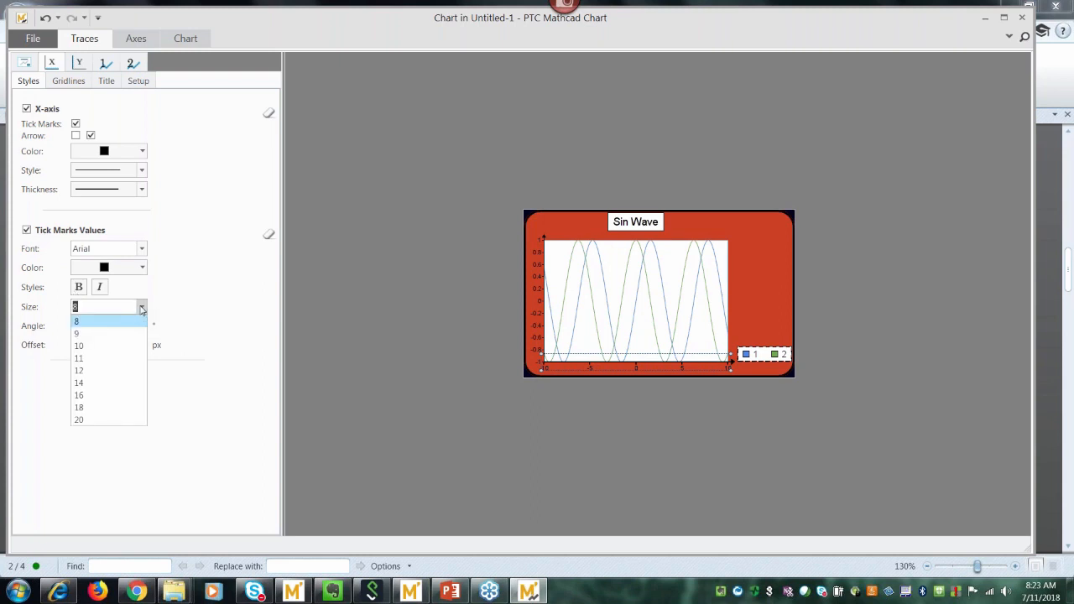
pyautogui.click(109, 357)
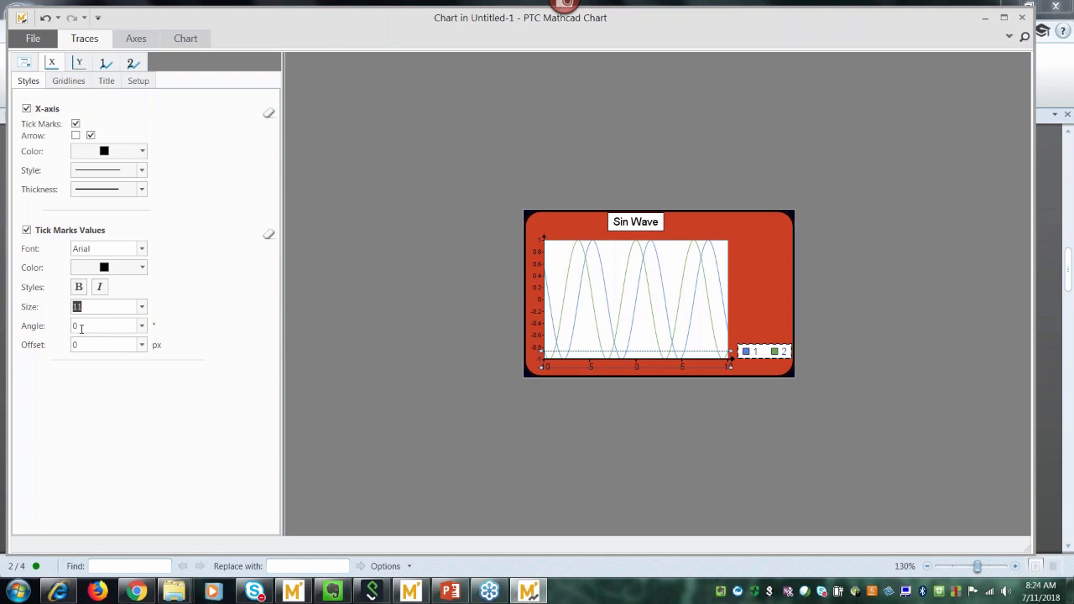
pyautogui.click(142, 327)
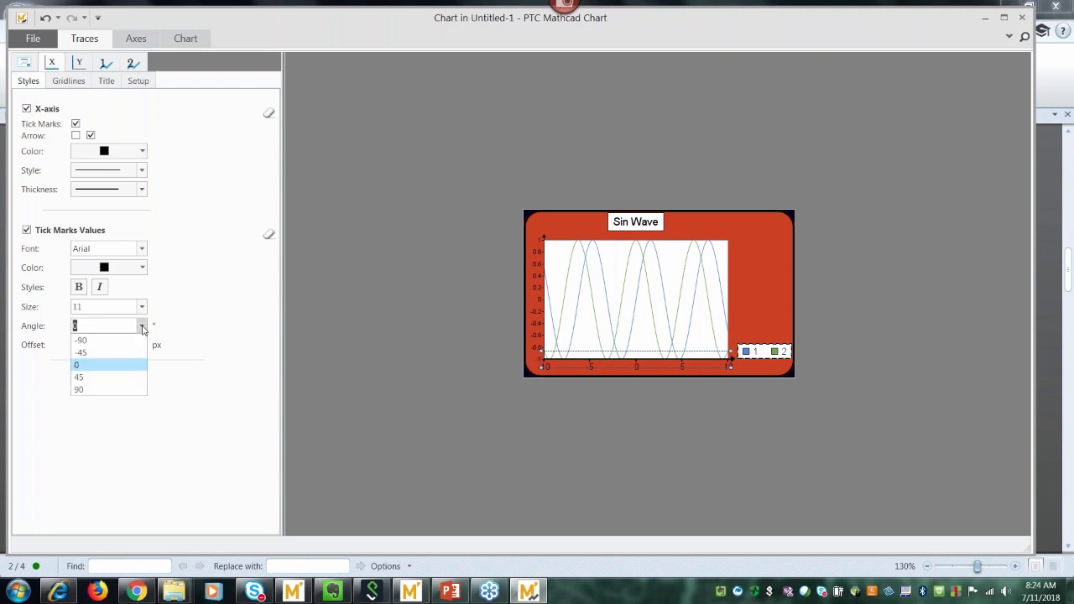
pyautogui.click(97, 382)
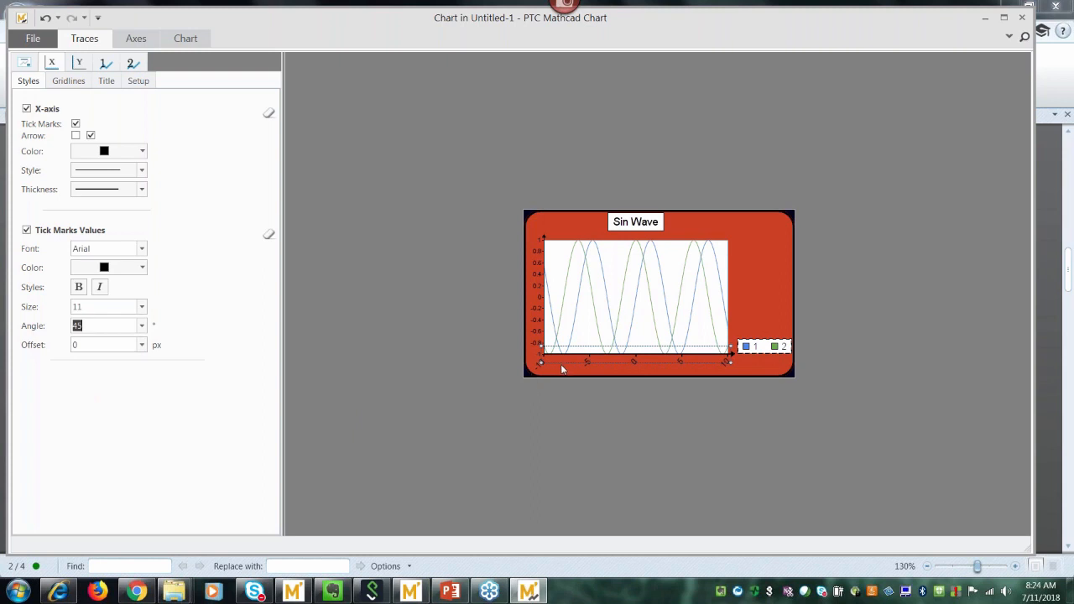
# Enter 30 as the tick label angle and choose a 5 px label offset.
pyautogui.moveTo(566, 370)
pyautogui.press('BackSpace')
pyautogui.write('30')
pyautogui.press('Return')
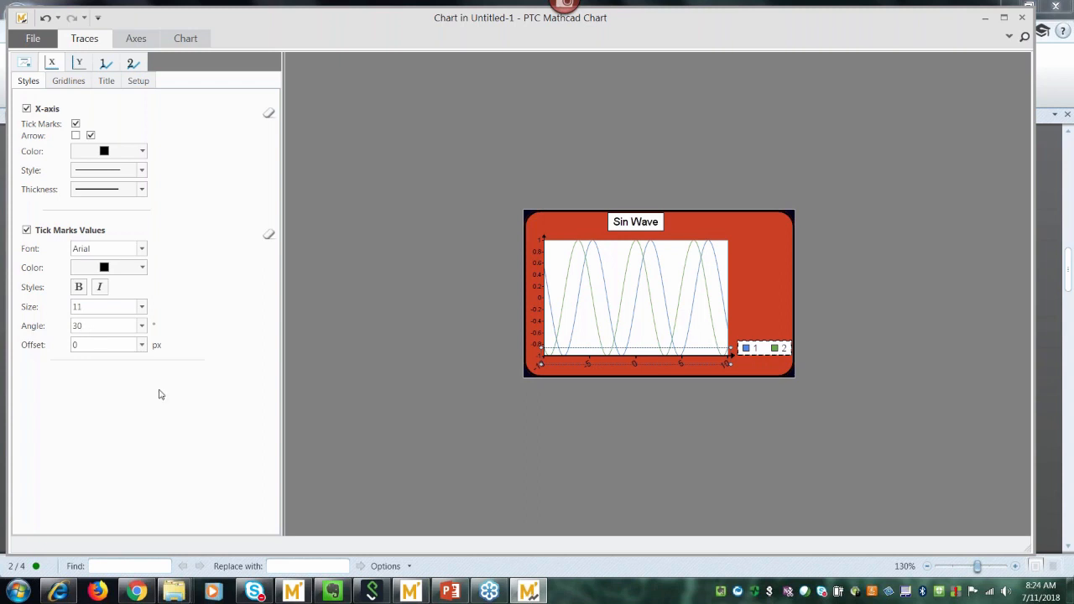
pyautogui.click(143, 345)
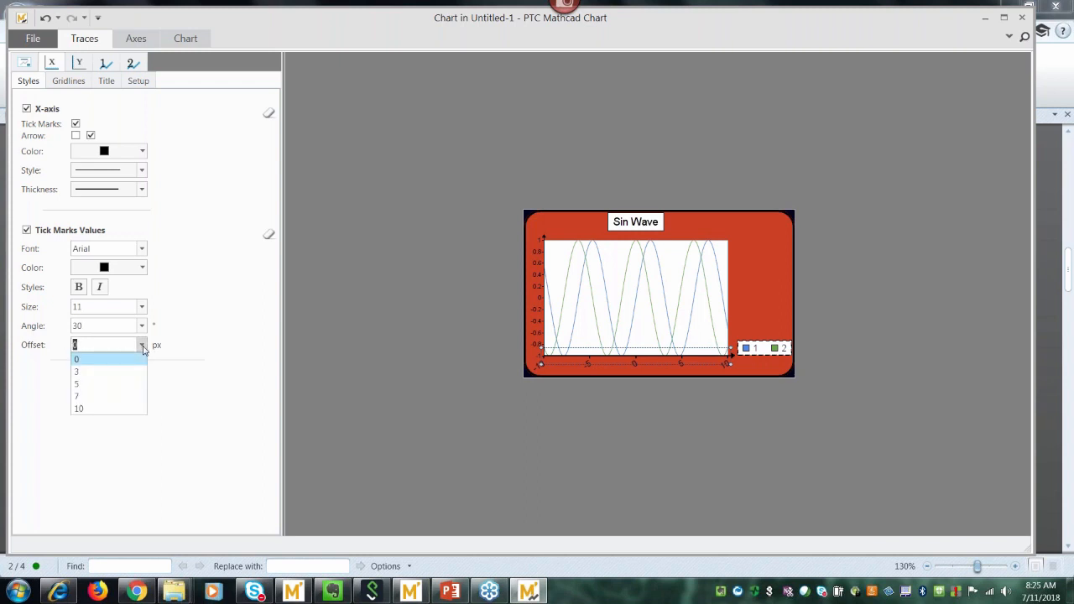
pyautogui.click(84, 385)
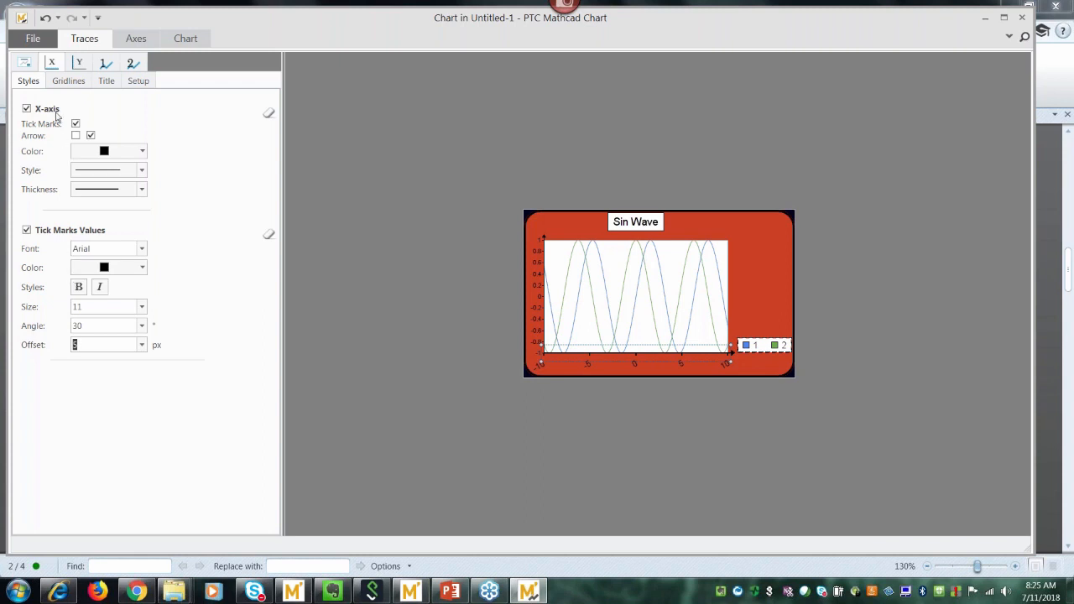
# Enable x-axis gridlines coloured light green.
pyautogui.click(69, 82)
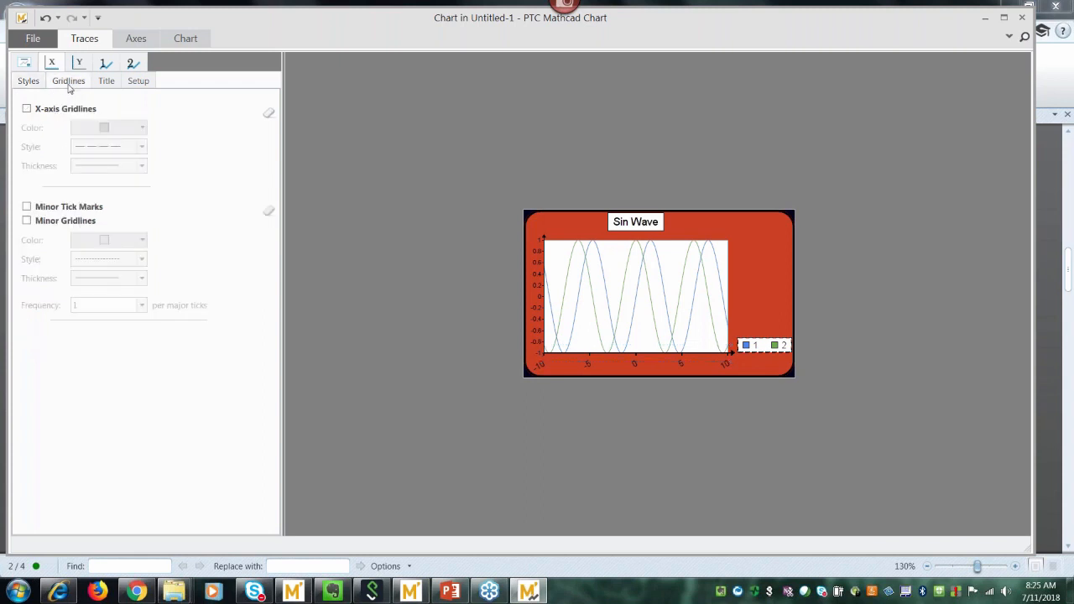
pyautogui.click(27, 112)
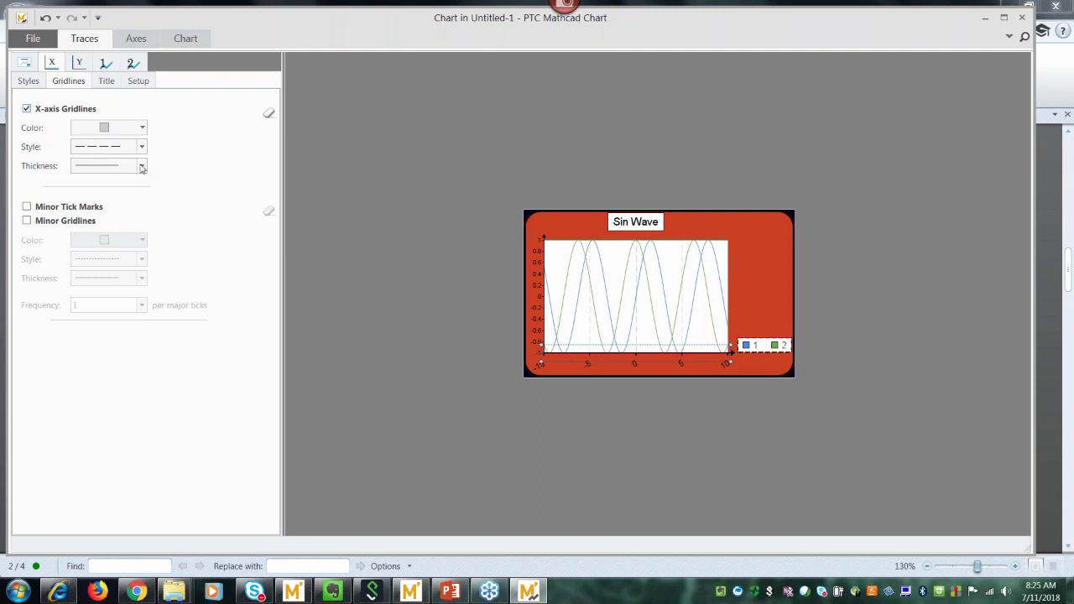
pyautogui.click(143, 128)
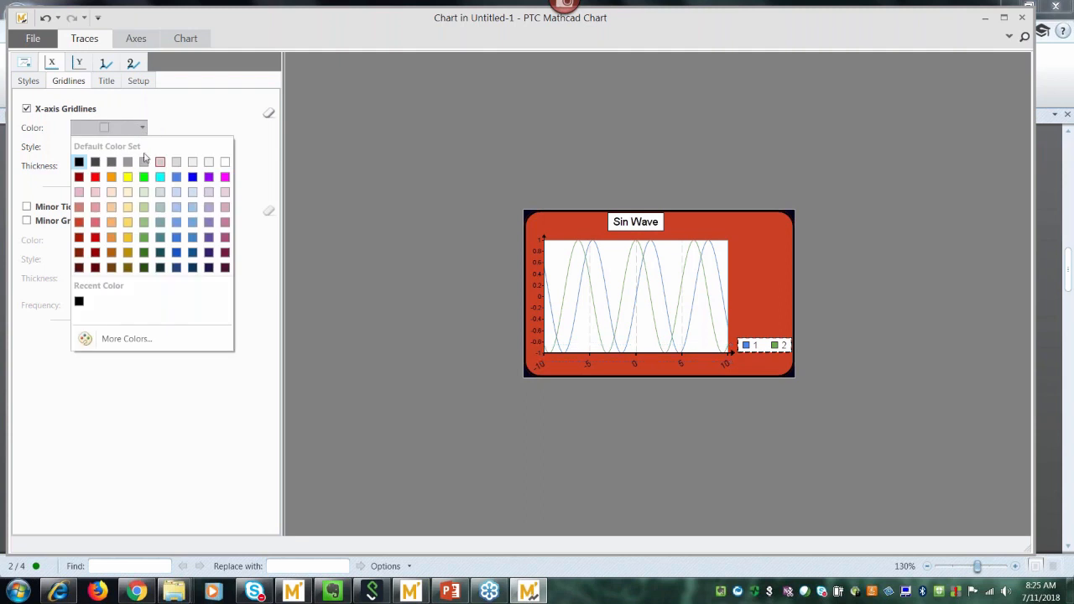
pyautogui.click(145, 209)
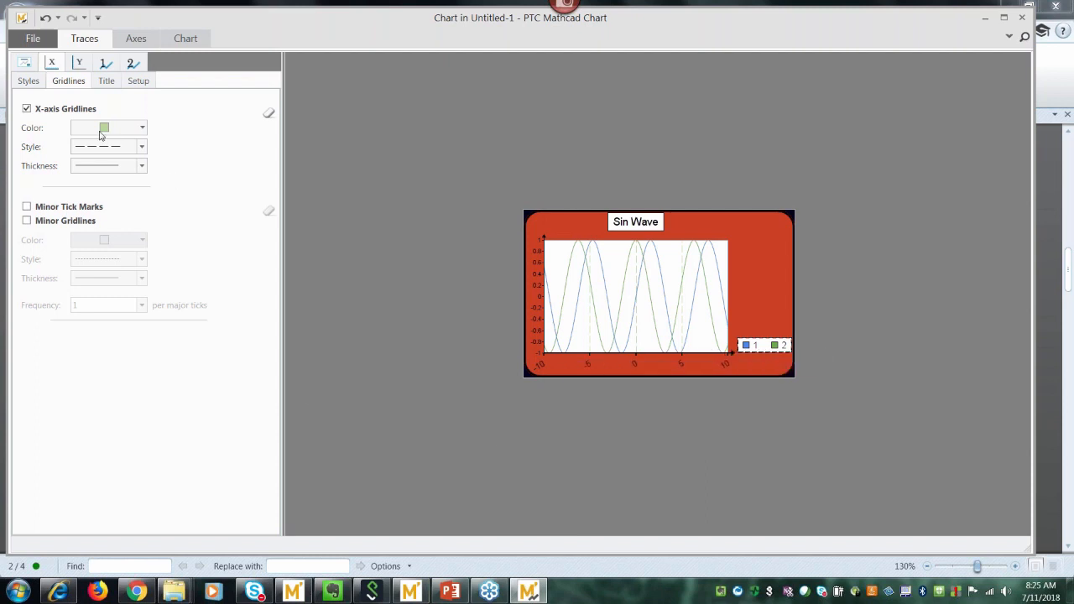
pyautogui.click(106, 84)
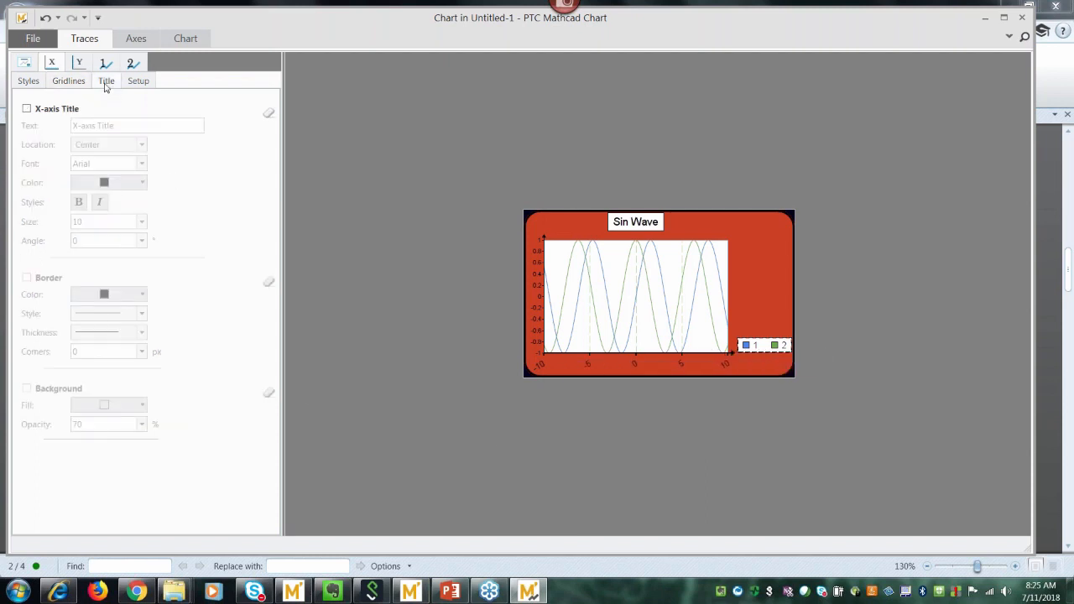
# Turn on a bold x-axis title reading 'independent variable'.
pyautogui.click(26, 110)
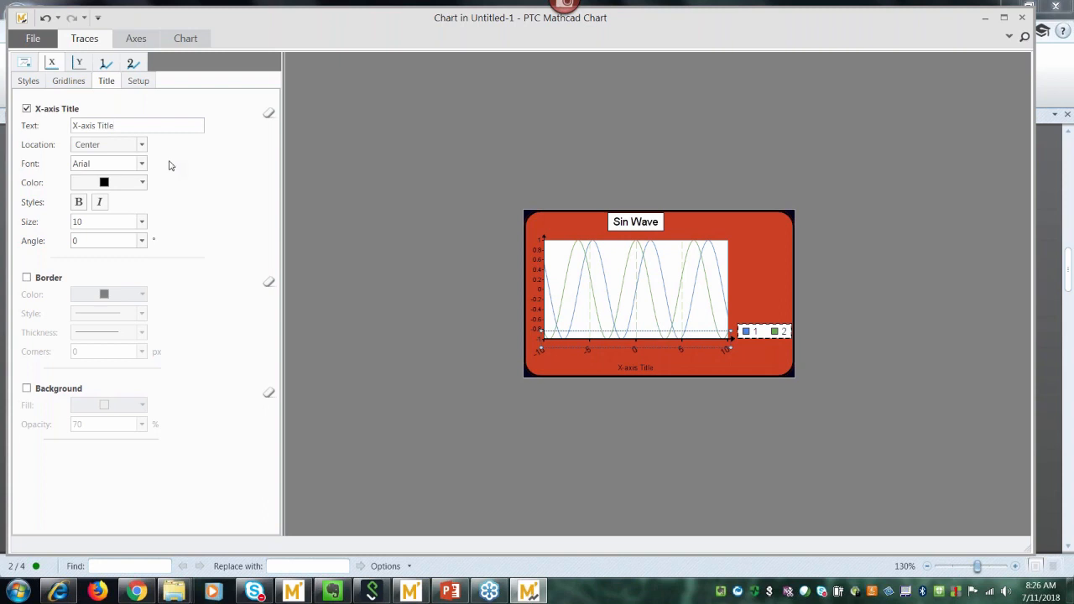
pyautogui.press('BackSpace')
pyautogui.press('BackSpace')
pyautogui.press('BackSpace')
pyautogui.press('BackSpace')
pyautogui.press('BackSpace')
pyautogui.press('BackSpace')
pyautogui.press('BackSpace')
pyautogui.press('BackSpace')
pyautogui.press('BackSpace')
pyautogui.press('BackSpace')
pyautogui.press('BackSpace')
pyautogui.press('BackSpace')
pyautogui.write('in')
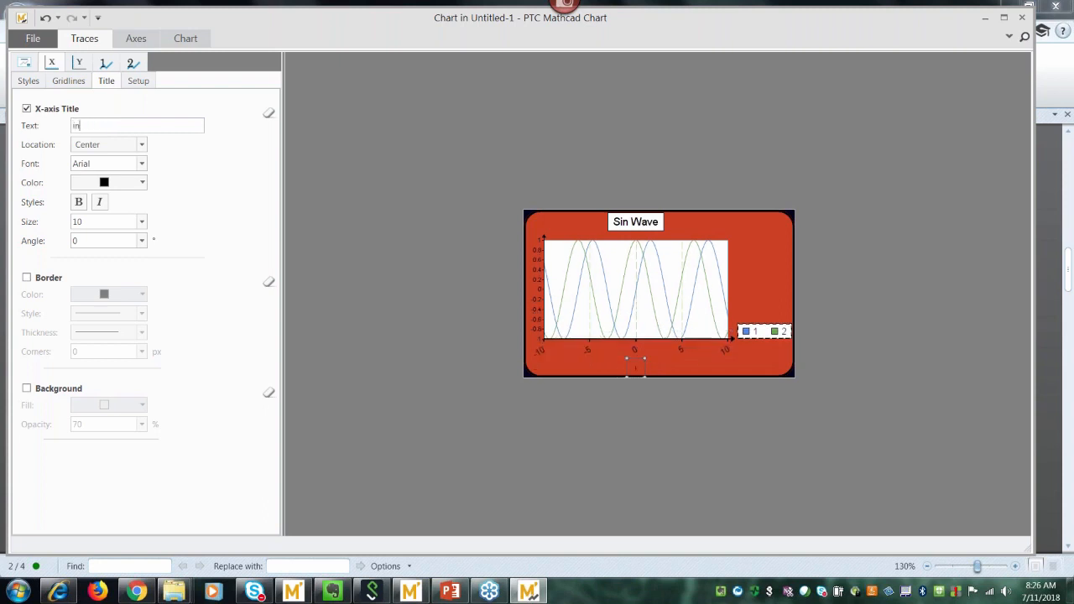
pyautogui.write('dependent variable')
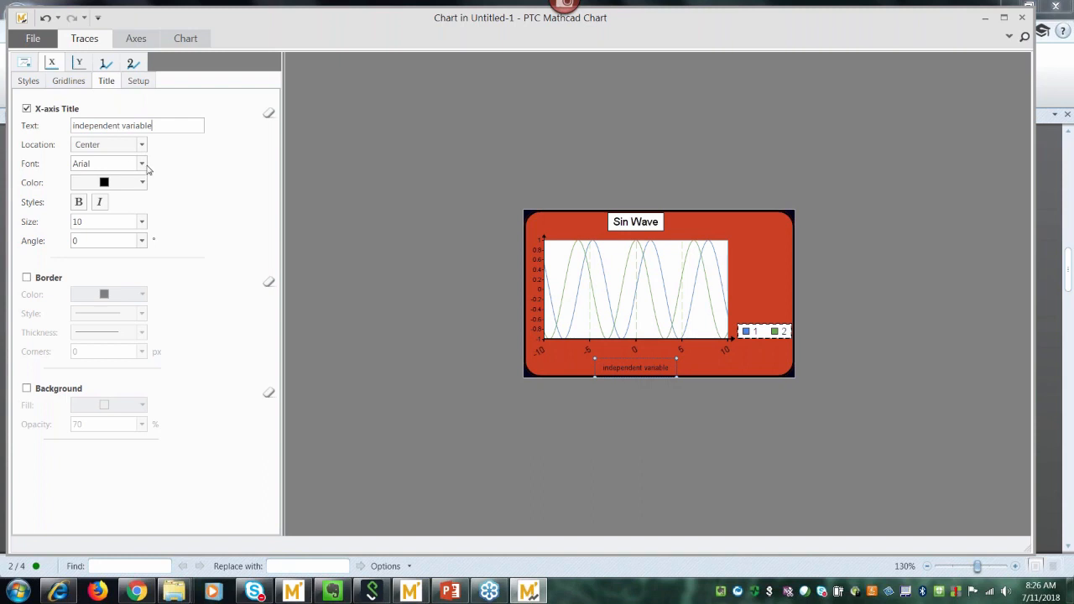
pyautogui.click(79, 204)
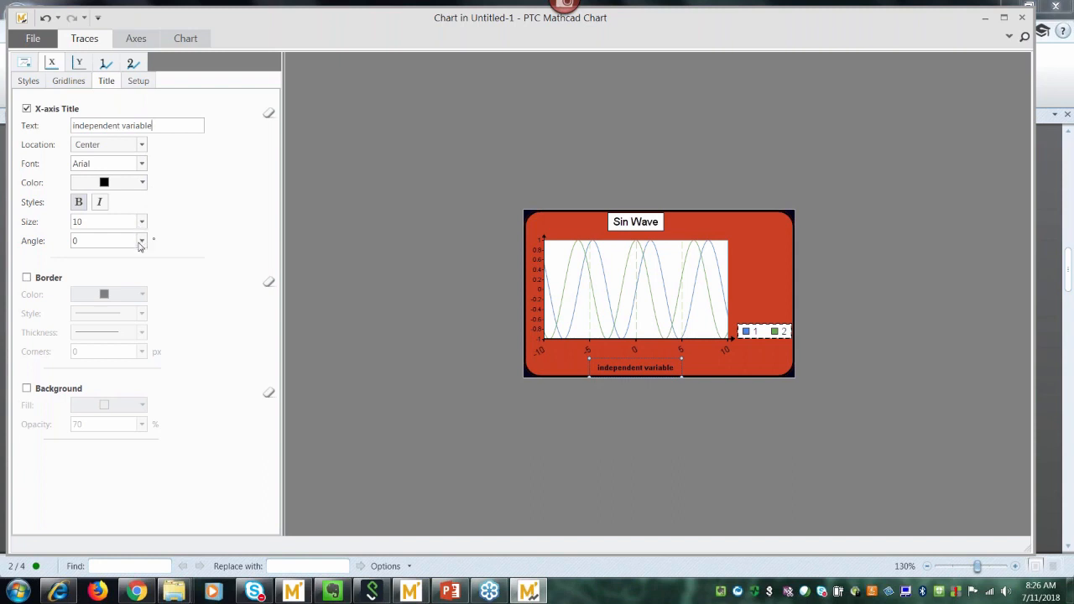
# Box the title with a thick border, 3 px rounded corners and 100% opaque background.
pyautogui.click(26, 278)
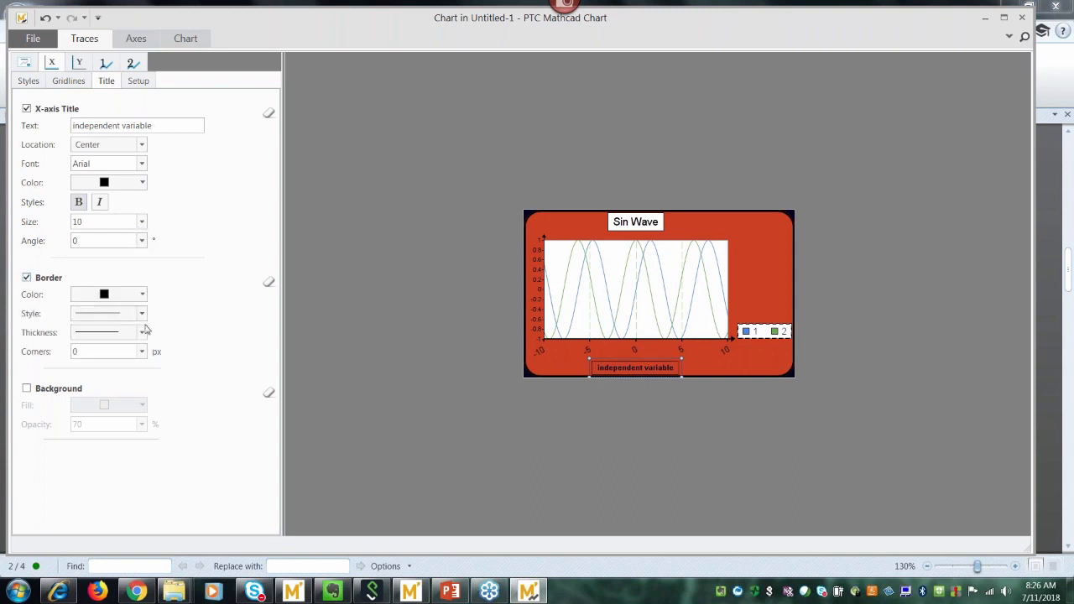
pyautogui.click(142, 333)
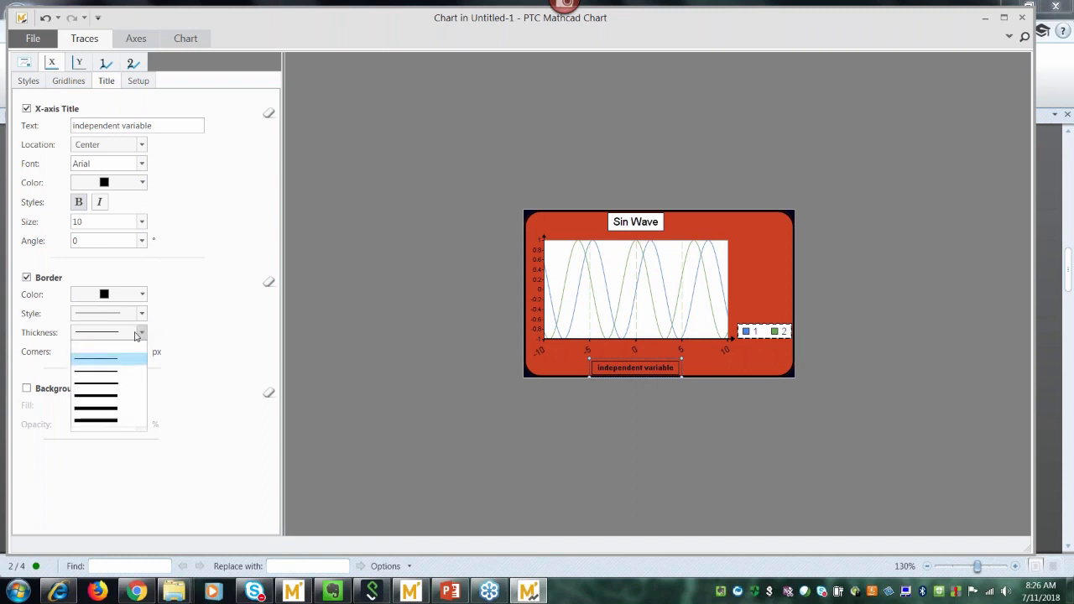
pyautogui.click(109, 372)
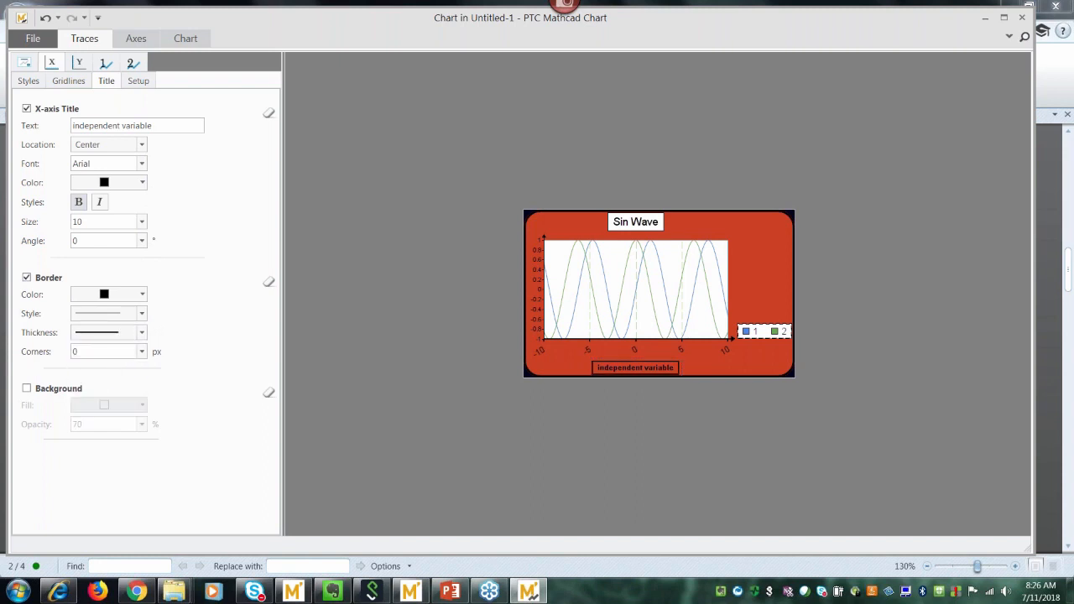
pyautogui.click(143, 352)
pyautogui.click(122, 377)
pyautogui.click(26, 389)
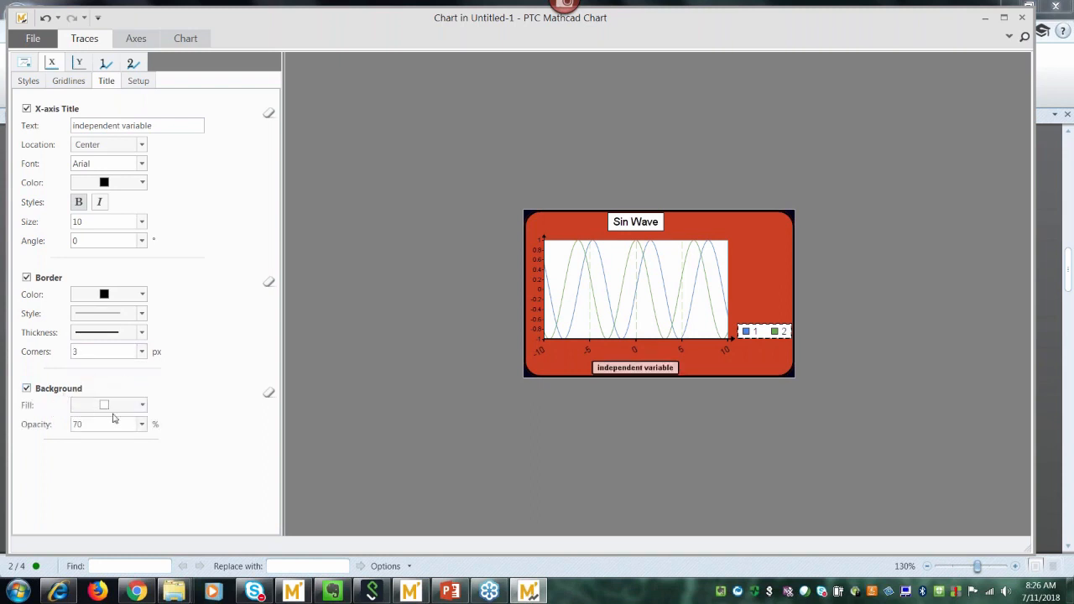
pyautogui.click(143, 425)
pyautogui.click(112, 490)
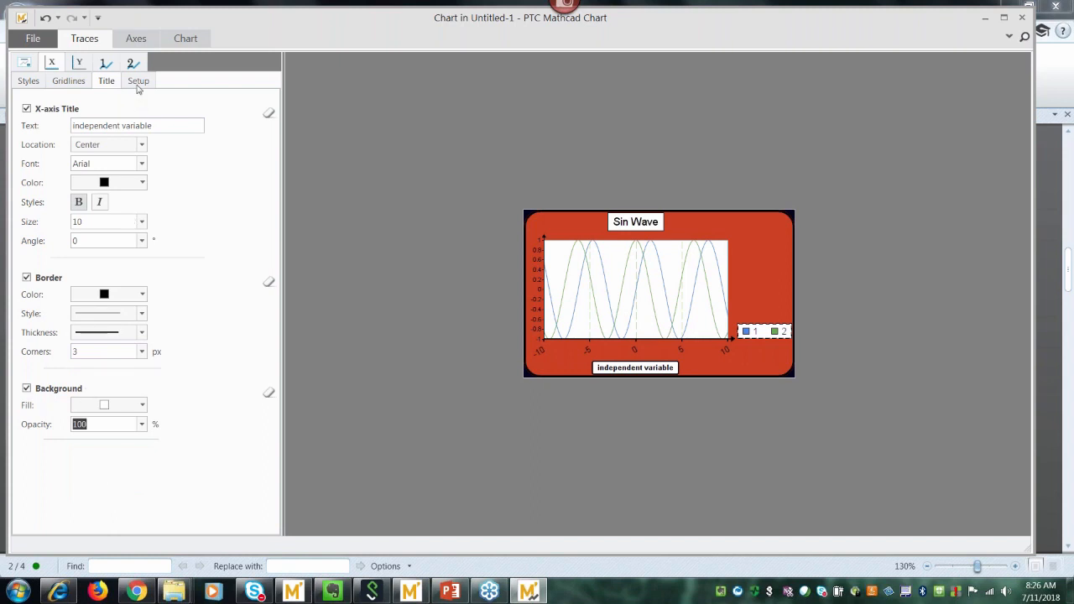
# Make the y-axis line thicker and turn on y-axis gridlines.
pyautogui.click(80, 67)
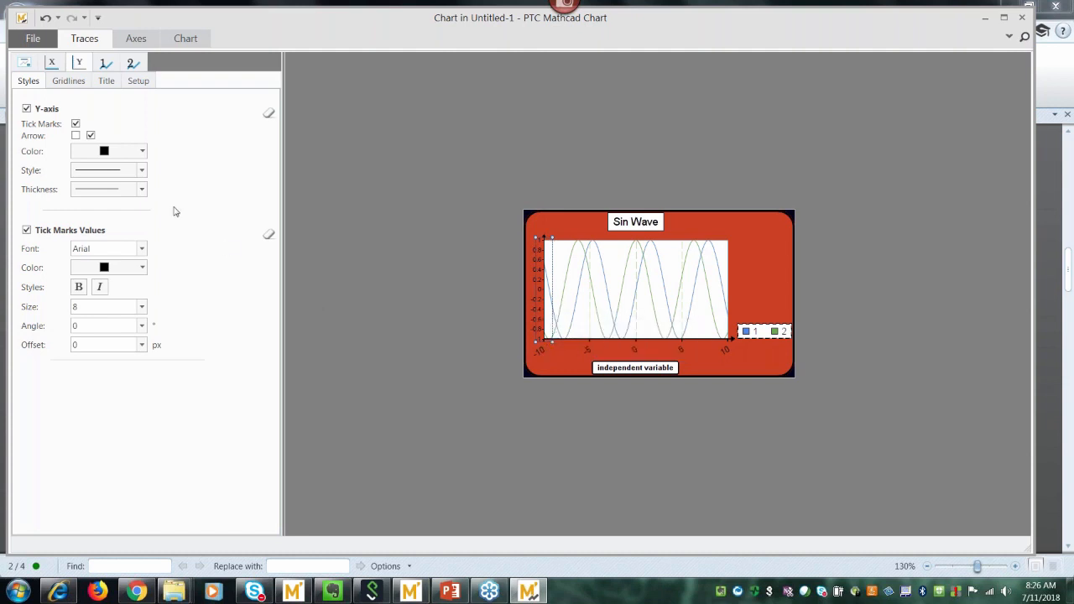
pyautogui.click(142, 190)
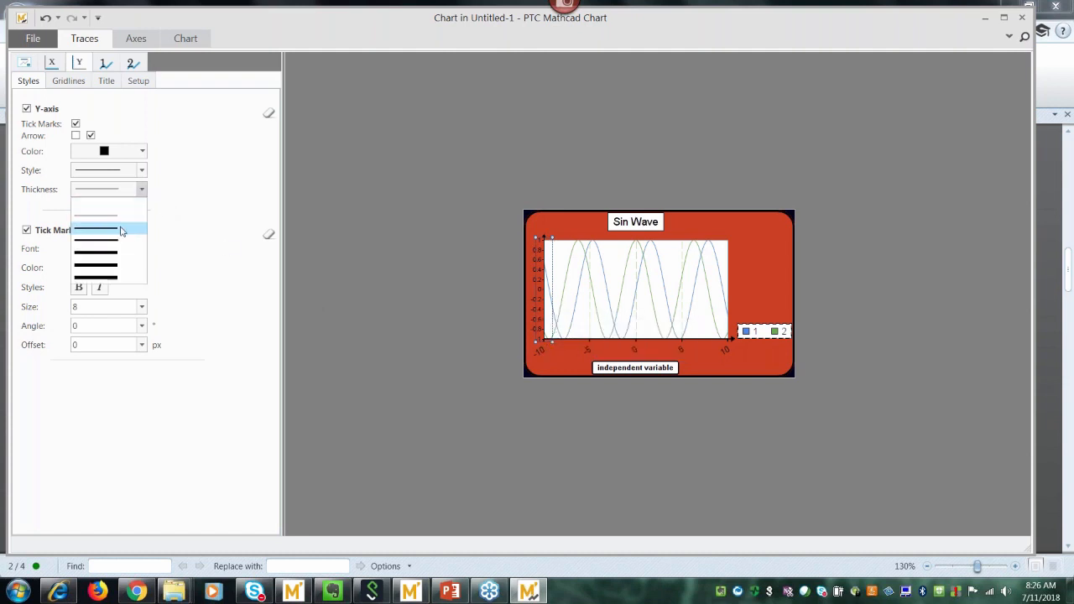
pyautogui.click(120, 229)
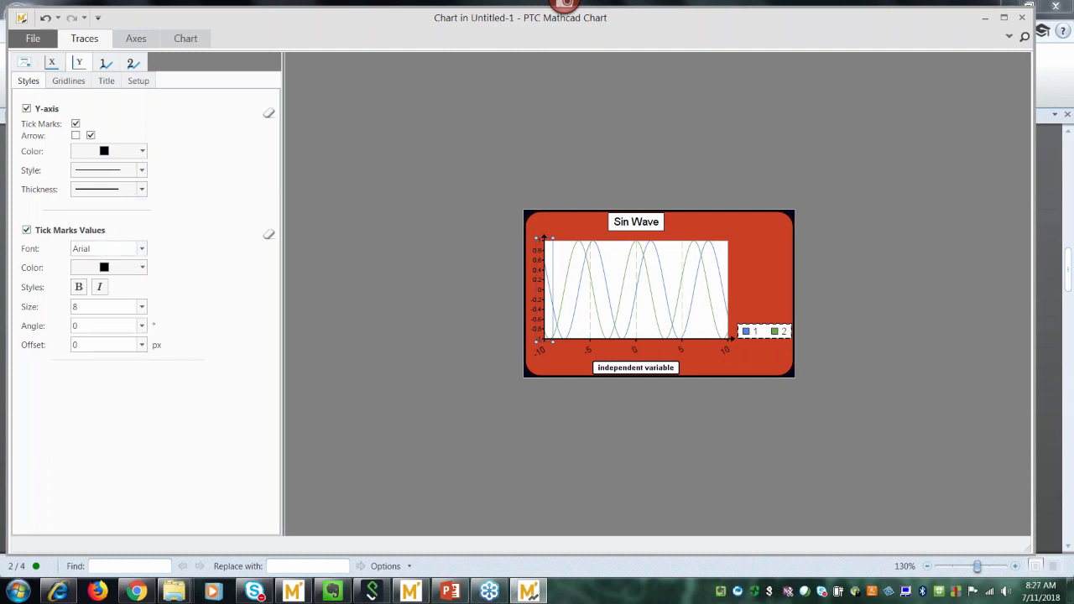
pyautogui.click(68, 81)
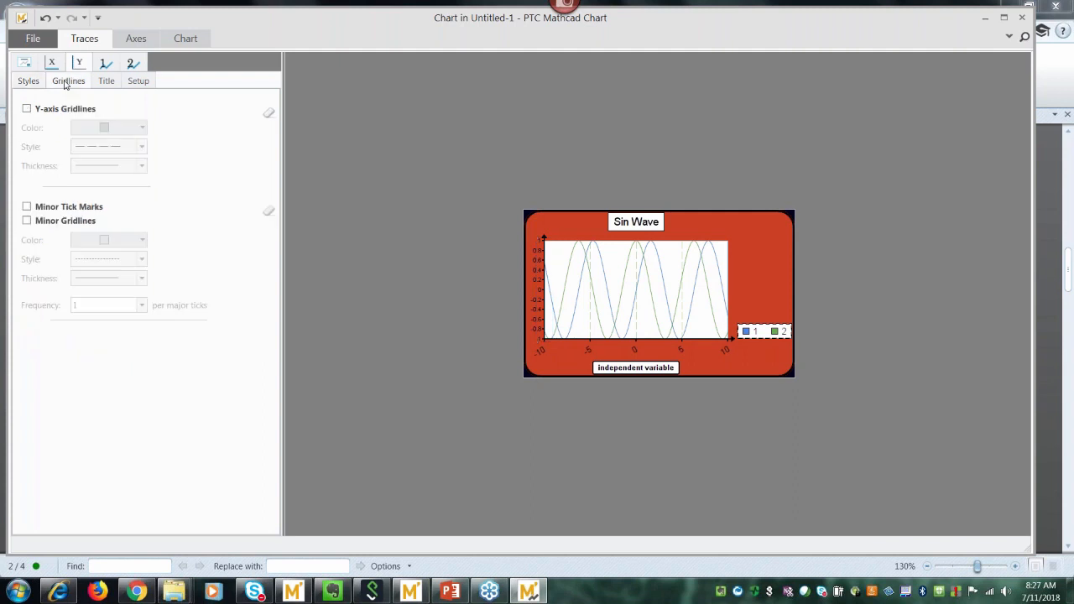
pyautogui.click(26, 108)
# Turn on the y-axis title with the text 'sin and cos waves'.
pyautogui.click(106, 81)
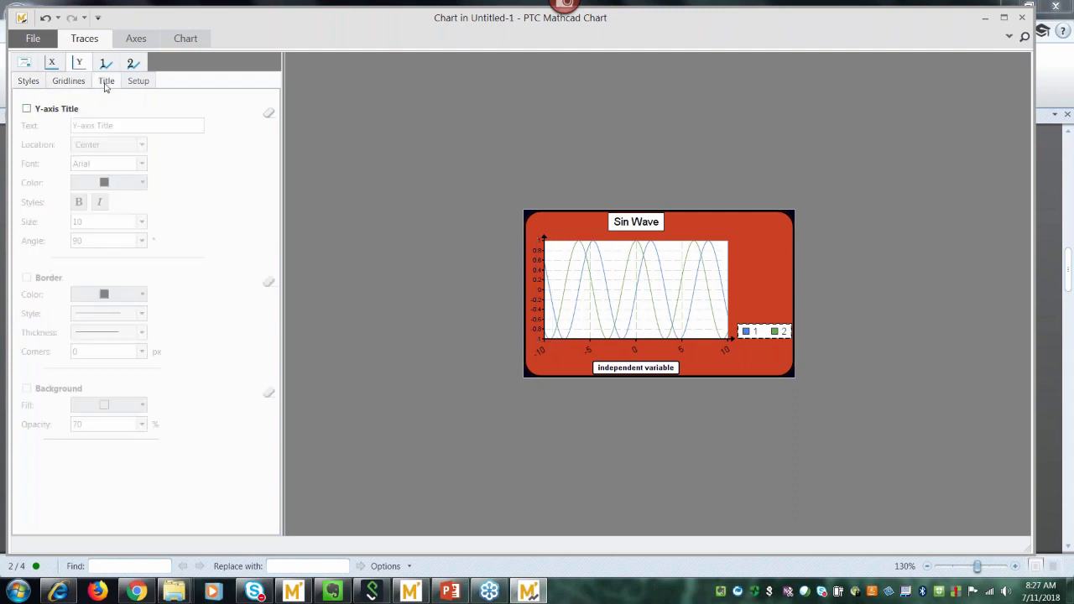
pyautogui.click(26, 108)
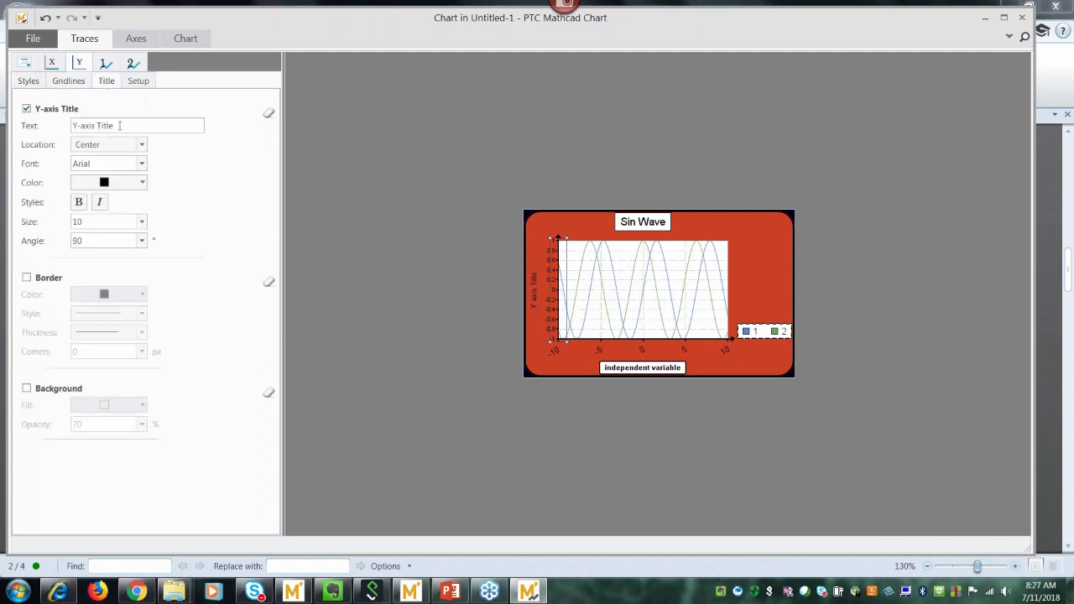
pyautogui.moveTo(118, 125); pyautogui.dragTo(72, 125)
pyautogui.write('sin and cos waves')
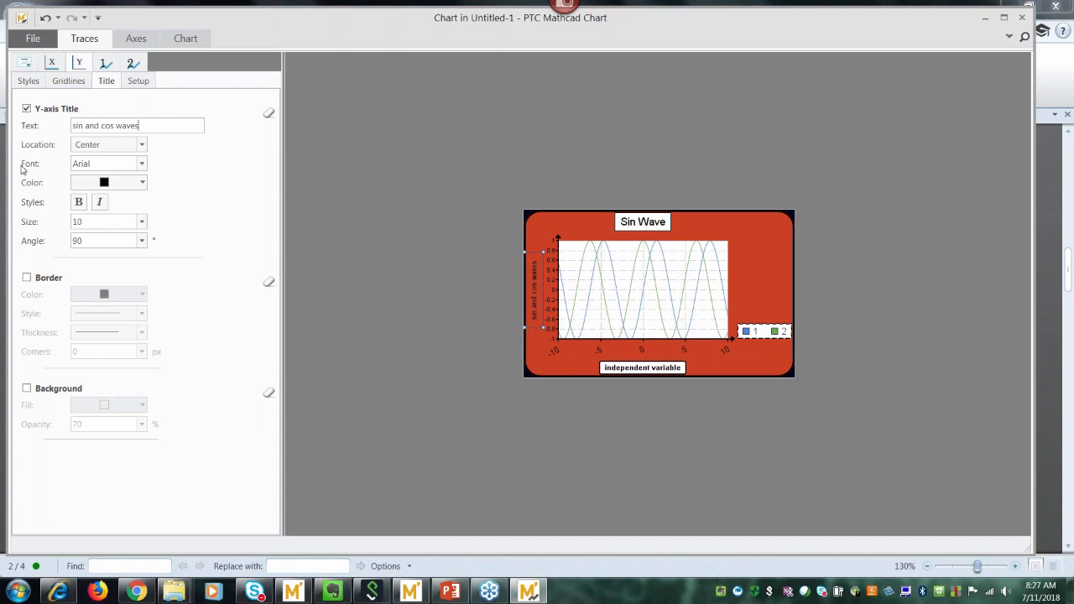
# Box the y-axis title with a thick border, 3 px corners and opaque background.
pyautogui.click(26, 276)
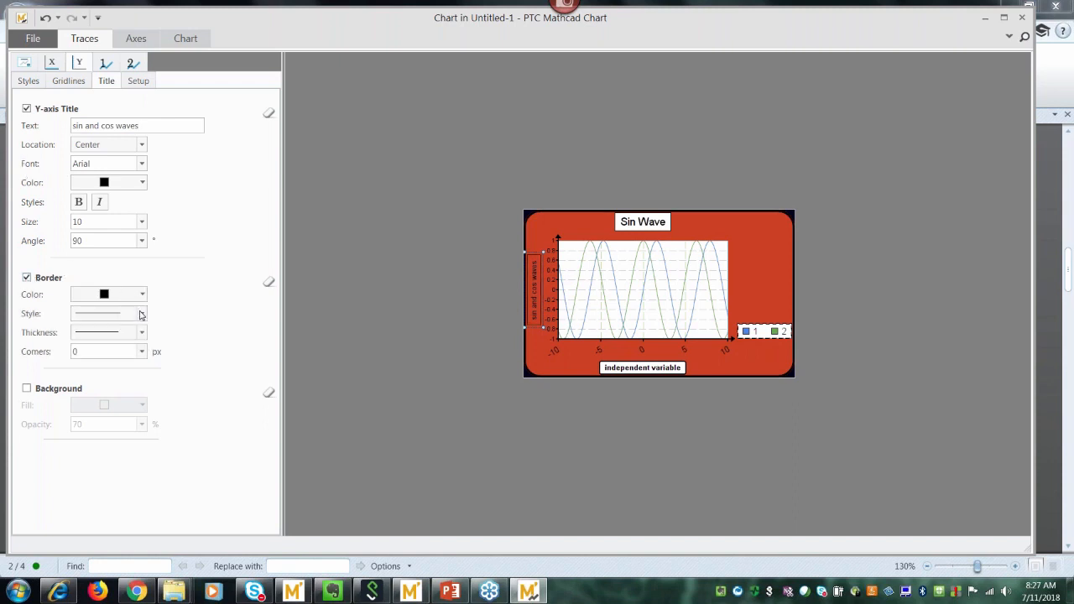
pyautogui.click(139, 313)
pyautogui.click(129, 330)
pyautogui.click(139, 333)
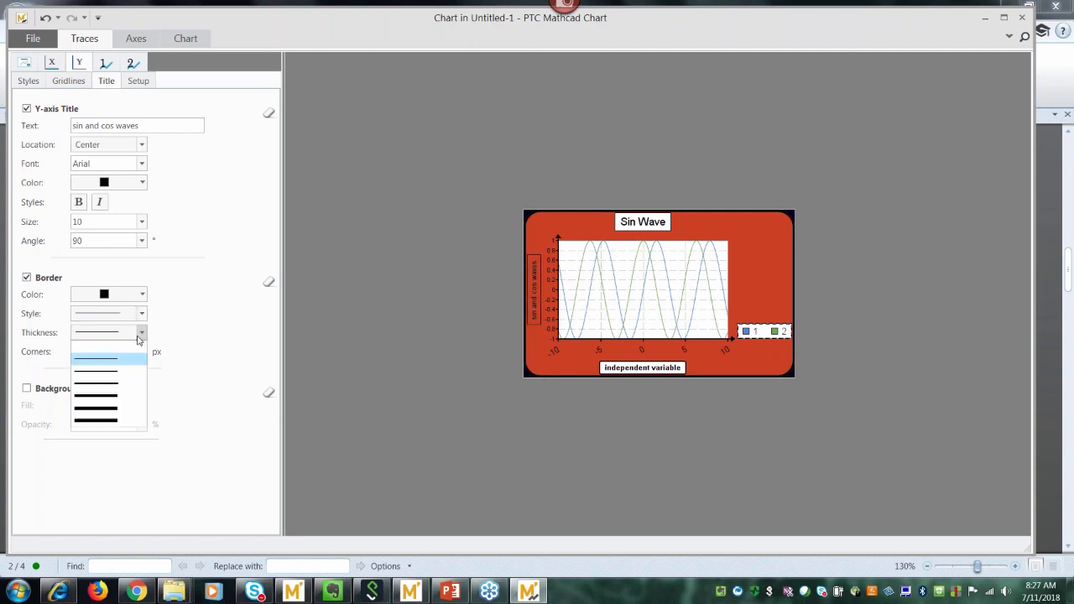
pyautogui.click(121, 377)
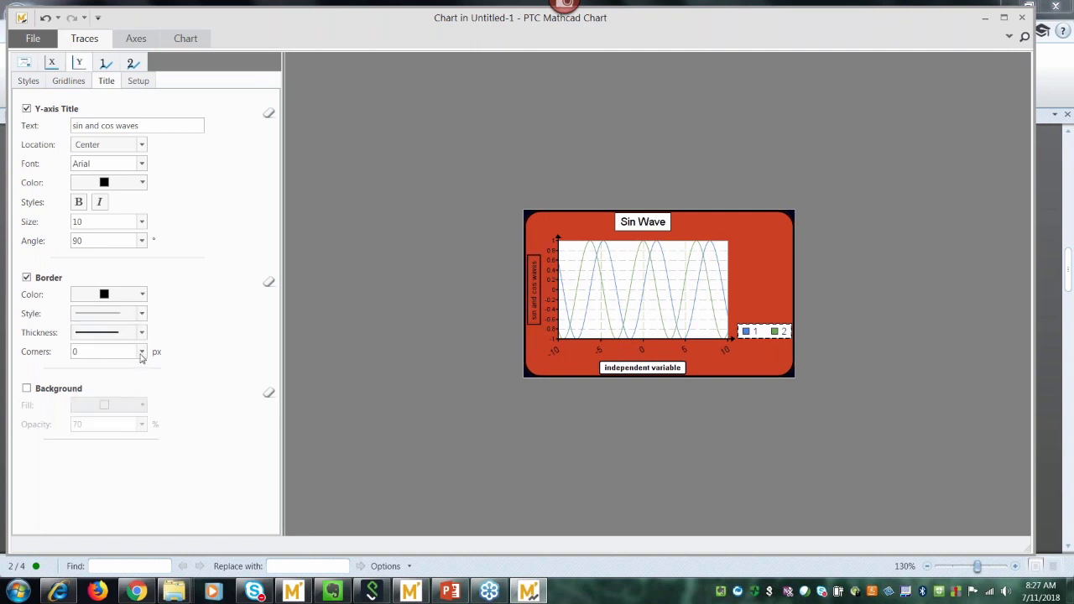
pyautogui.click(141, 351)
pyautogui.click(121, 386)
pyautogui.click(27, 390)
pyautogui.click(142, 425)
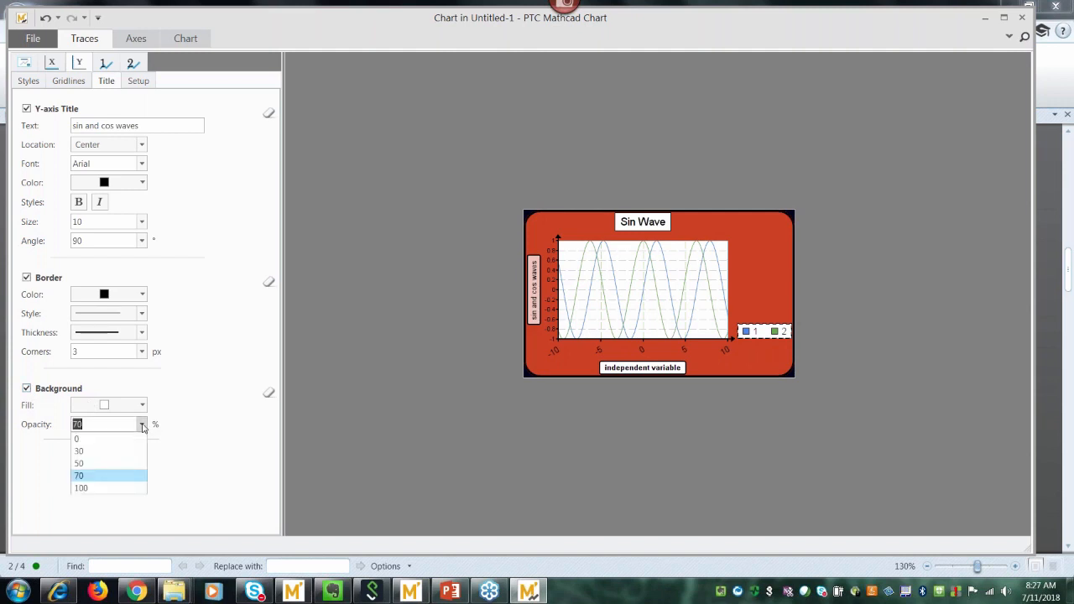
pyautogui.click(123, 487)
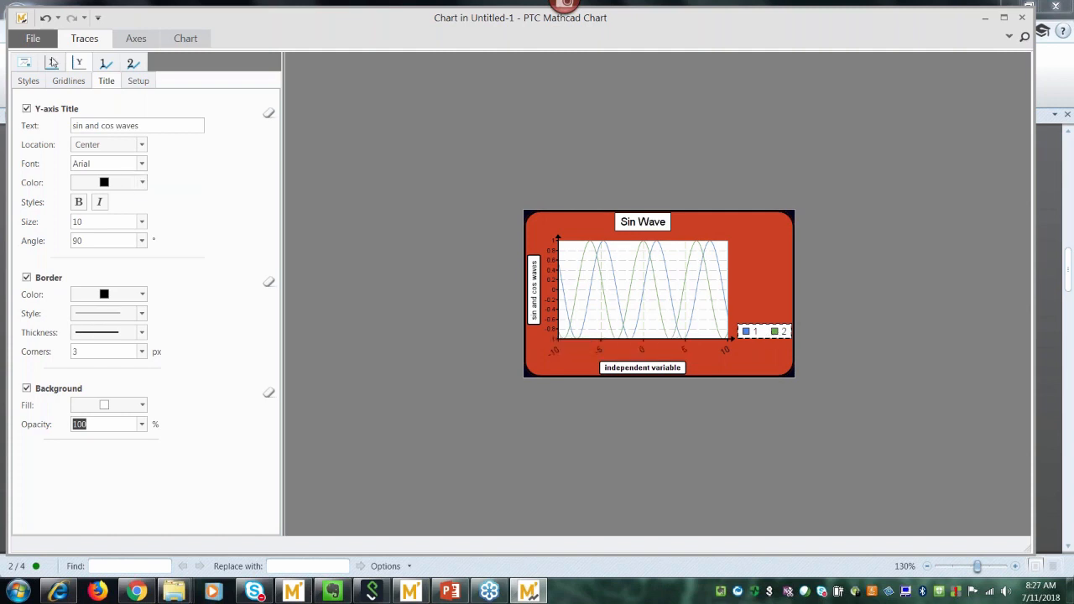
# Give trace 1's solid blue line a heavier thickness, leaving area fill off.
pyautogui.click(105, 66)
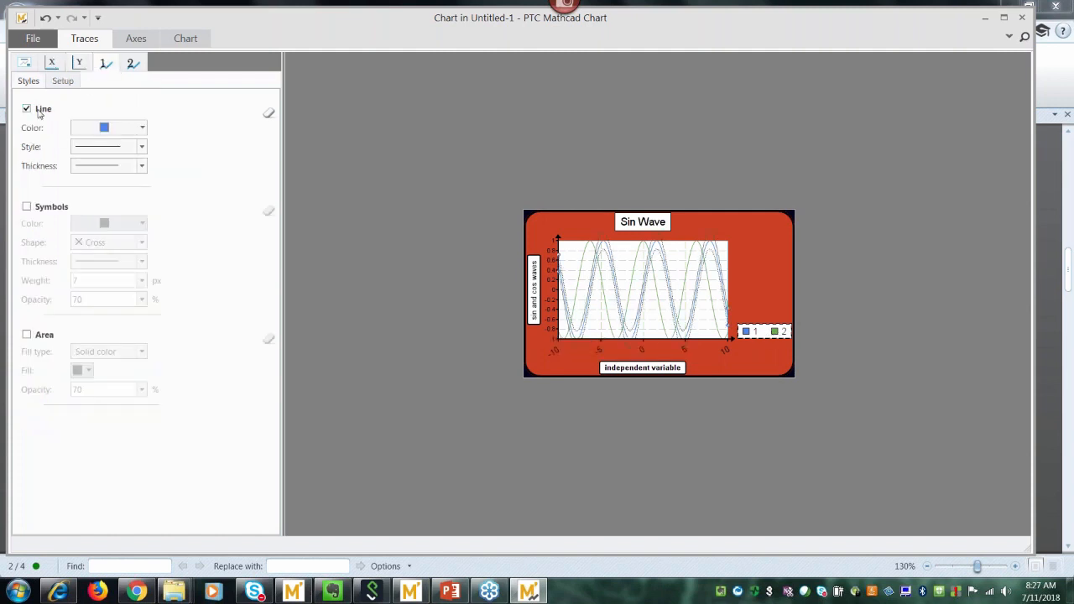
pyautogui.click(142, 128)
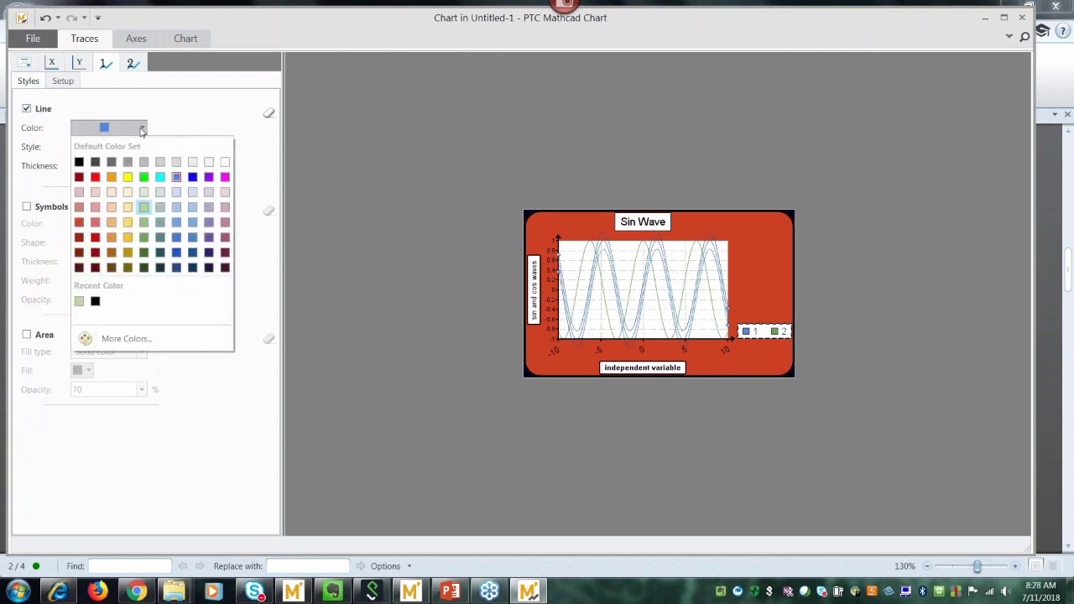
pyautogui.click(142, 128)
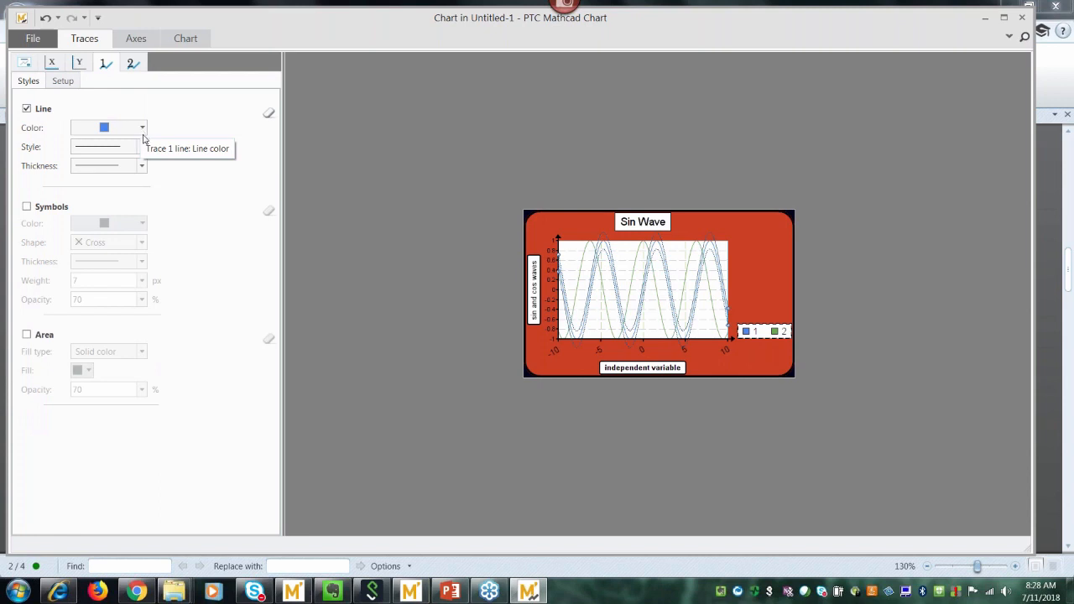
pyautogui.click(143, 147)
pyautogui.click(144, 149)
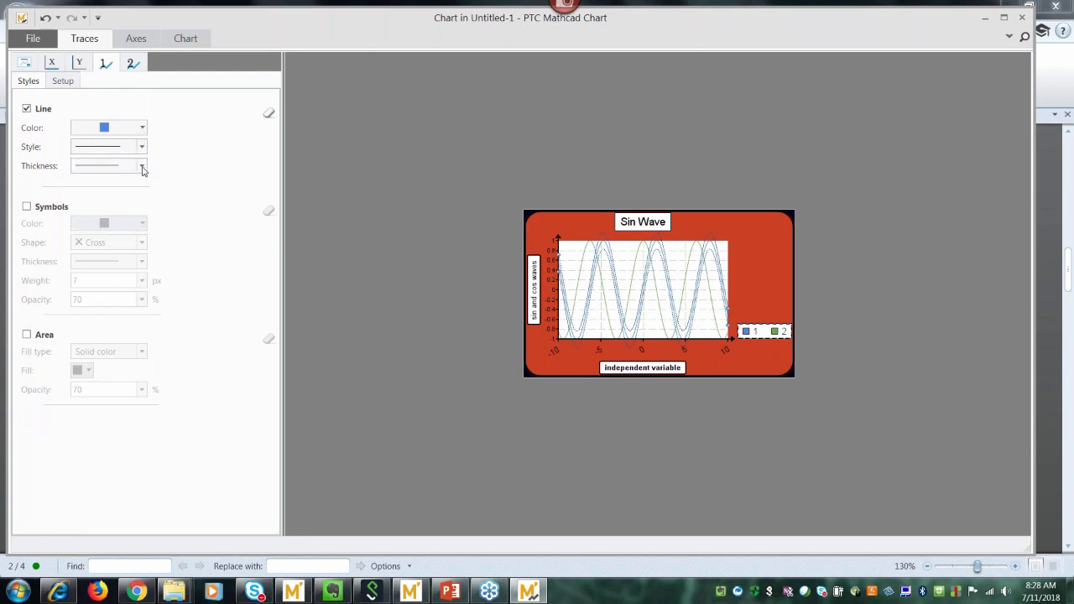
pyautogui.click(143, 167)
pyautogui.click(111, 220)
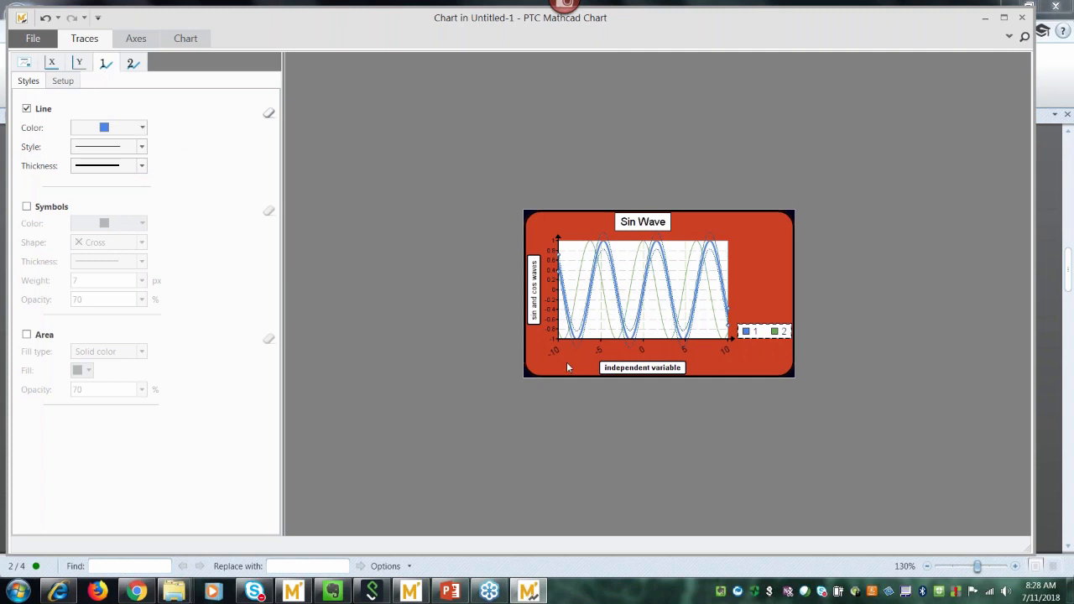
pyautogui.moveTo(630, 298)
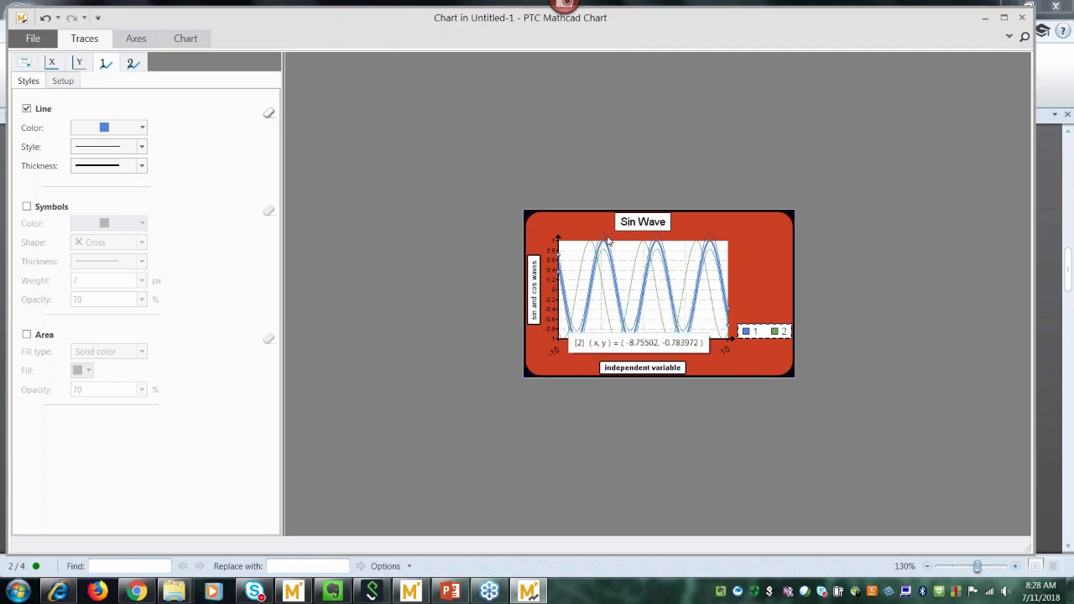
pyautogui.moveTo(601, 259)
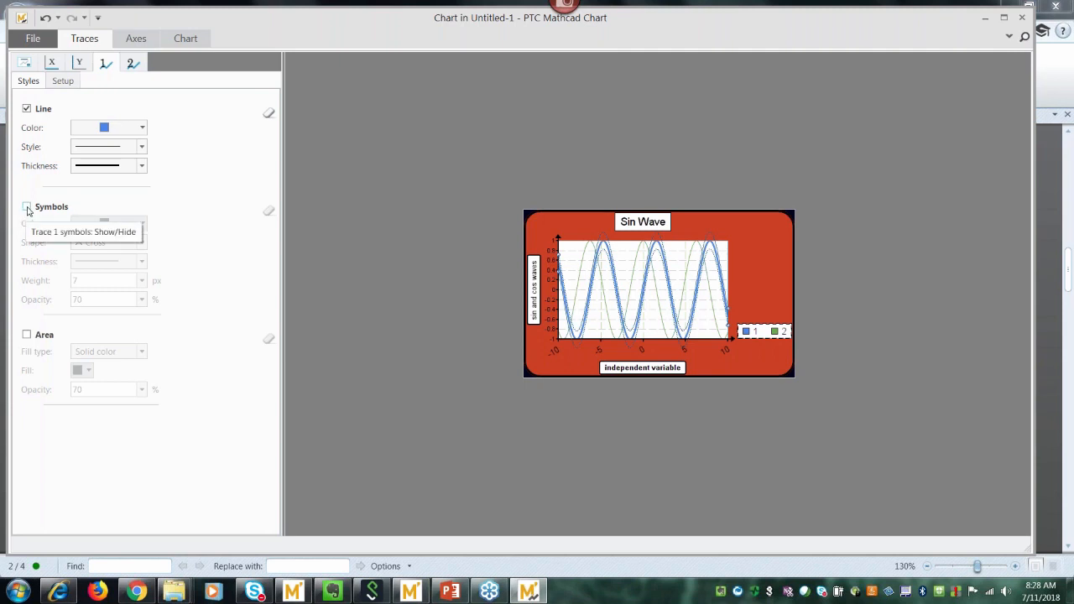
pyautogui.click(26, 336)
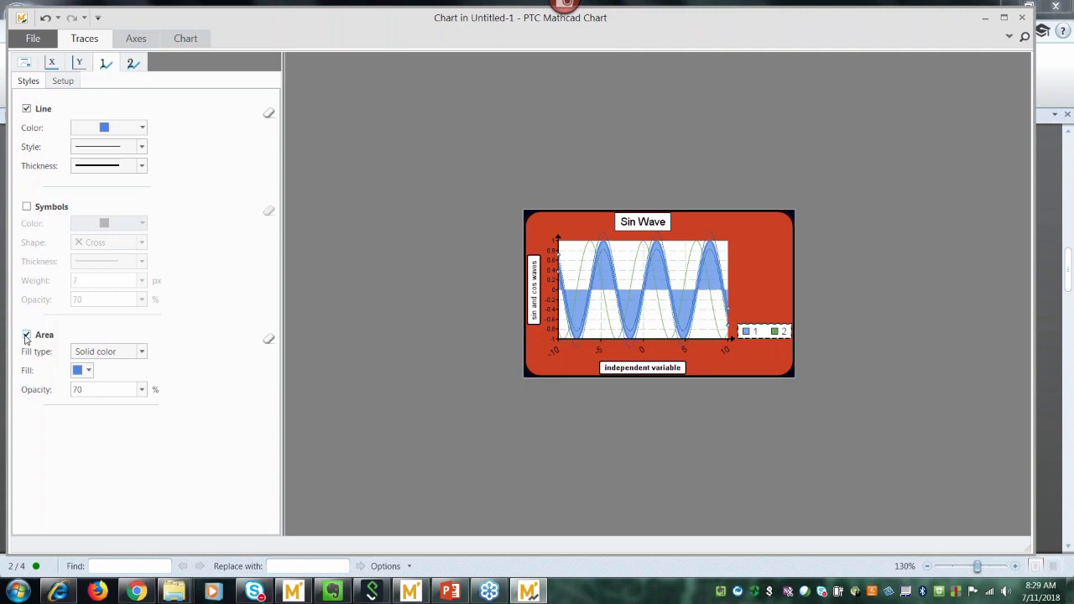
pyautogui.click(26, 336)
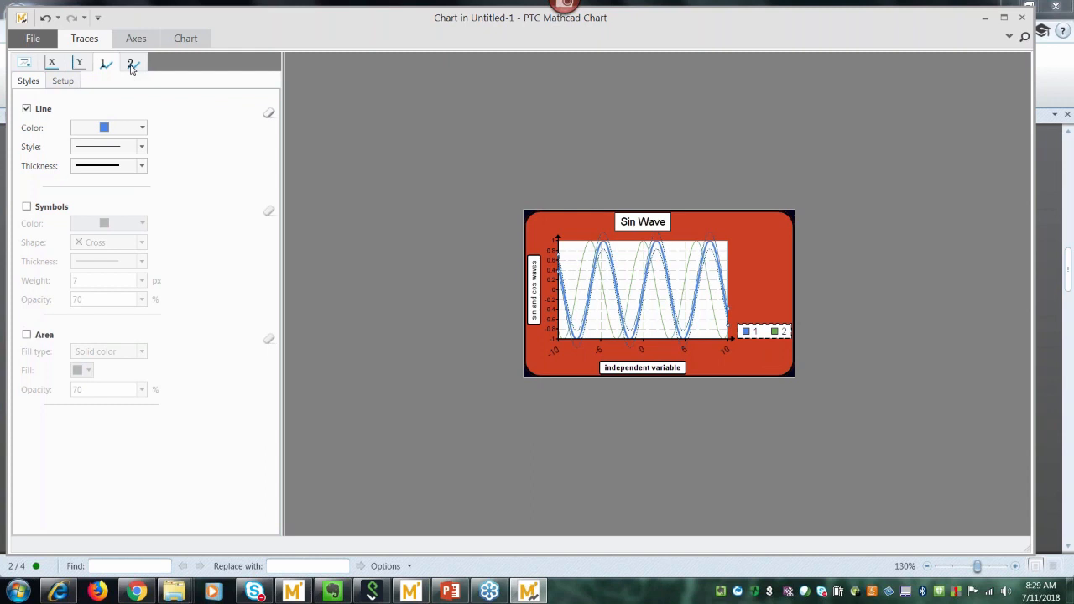
# Rename trace 1 to 'sin wave'.
pyautogui.click(64, 82)
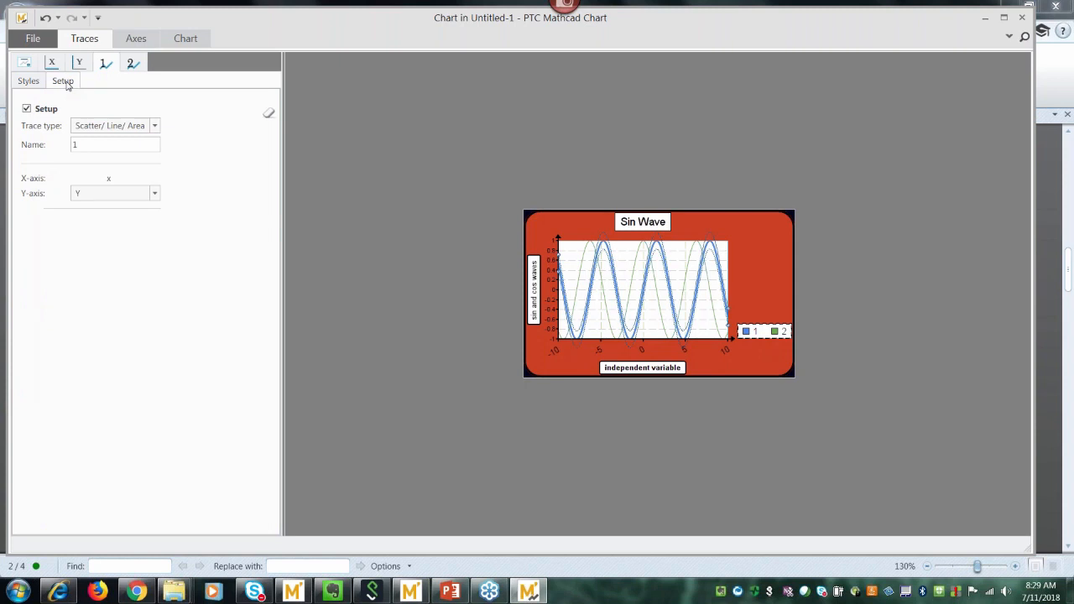
pyautogui.doubleClick(76, 144)
pyautogui.write('sin w')
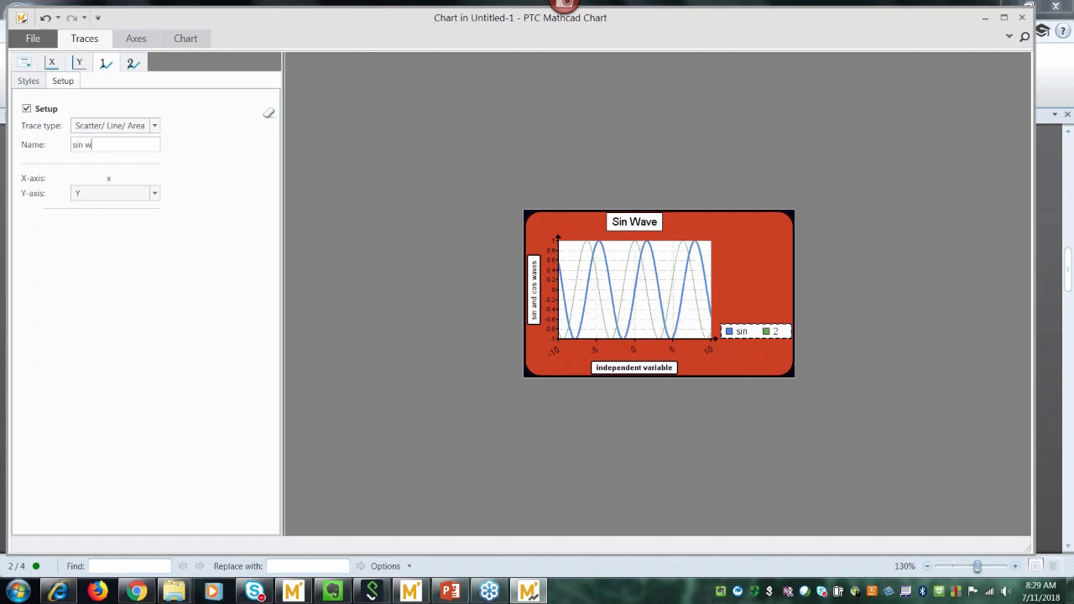
pyautogui.write('ave')
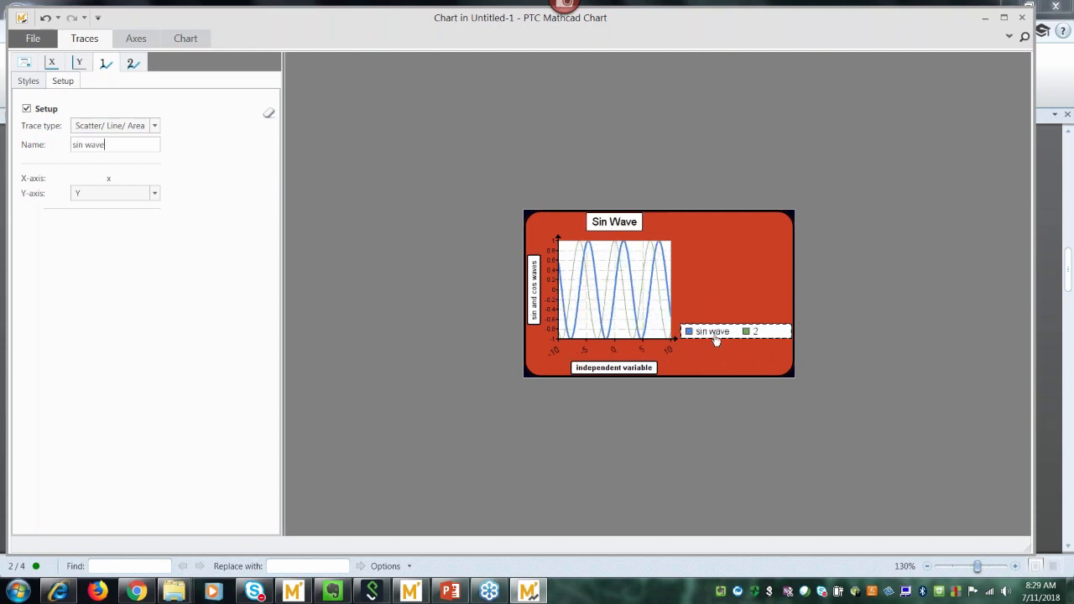
pyautogui.click(137, 68)
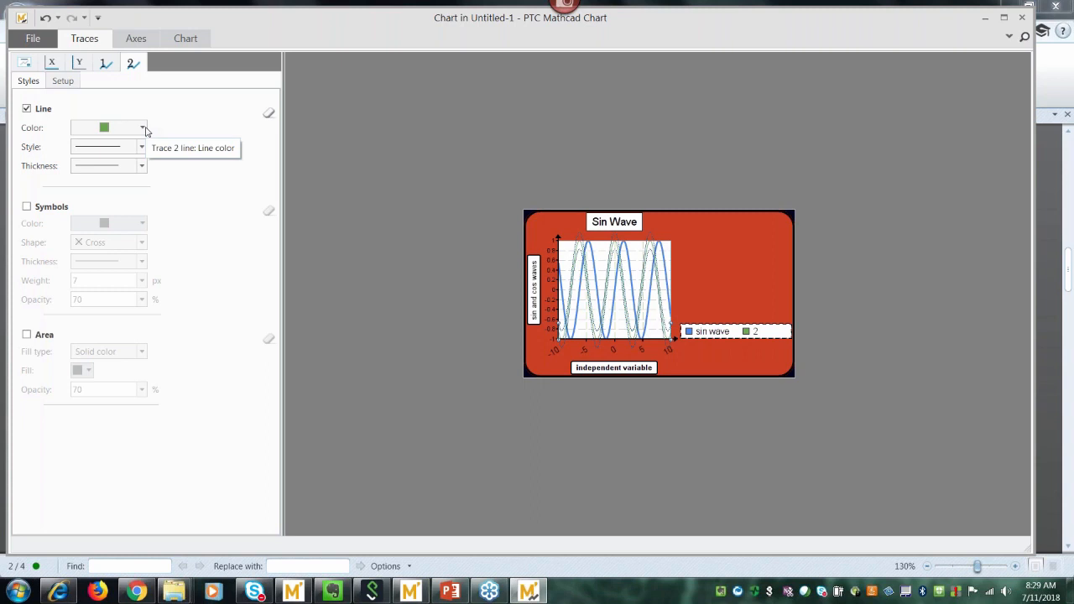
# Thicken trace 2's line and change its name from '2' to 'cos wave'.
pyautogui.click(142, 165)
pyautogui.click(117, 223)
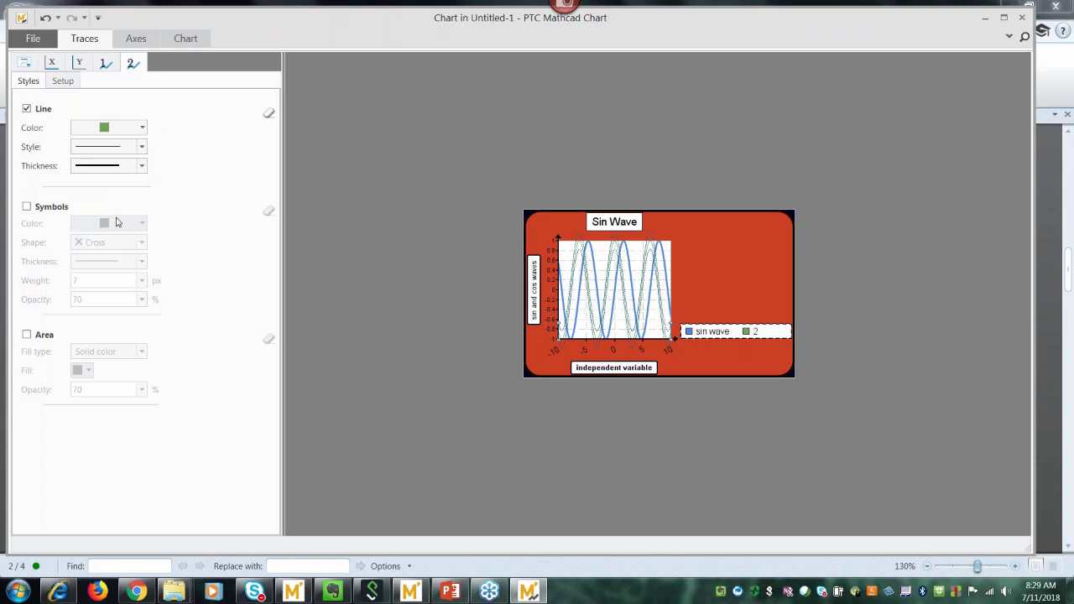
pyautogui.click(63, 81)
pyautogui.click(92, 145)
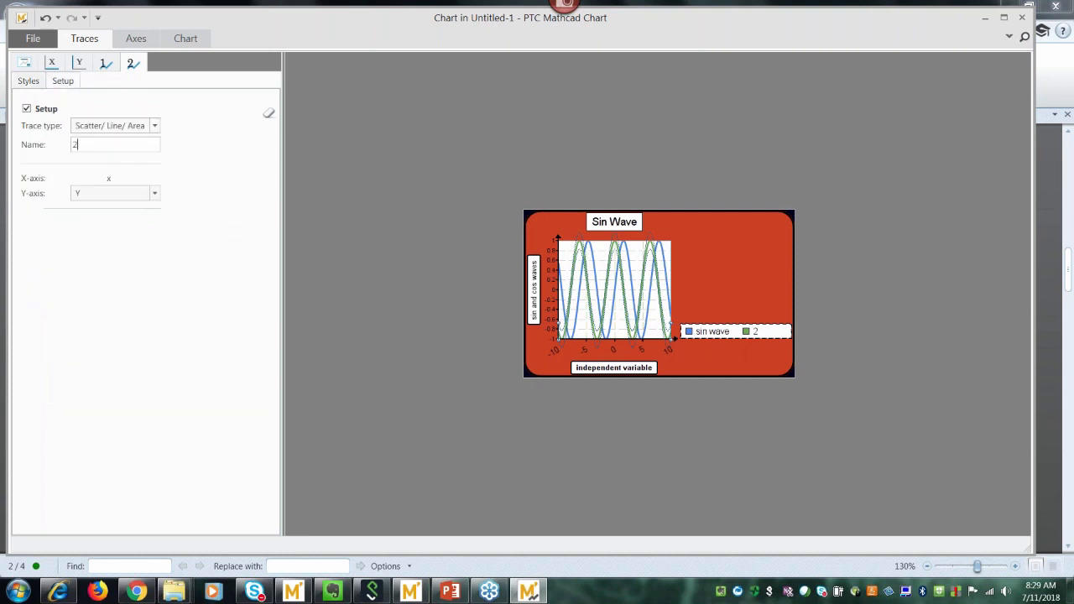
pyautogui.press('BackSpace')
pyautogui.write('cos')
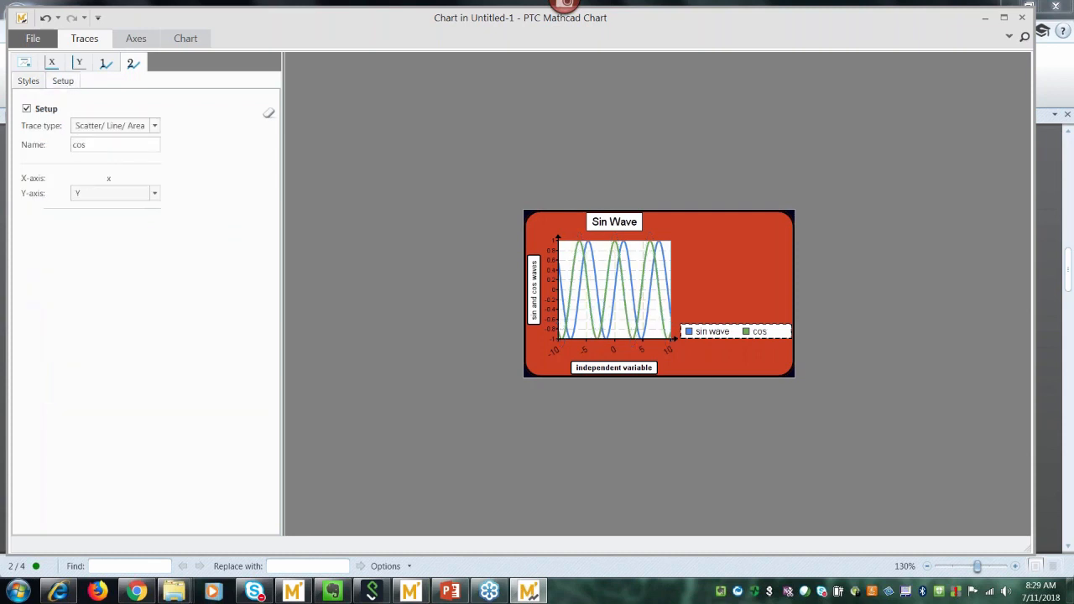
pyautogui.write(' wave')
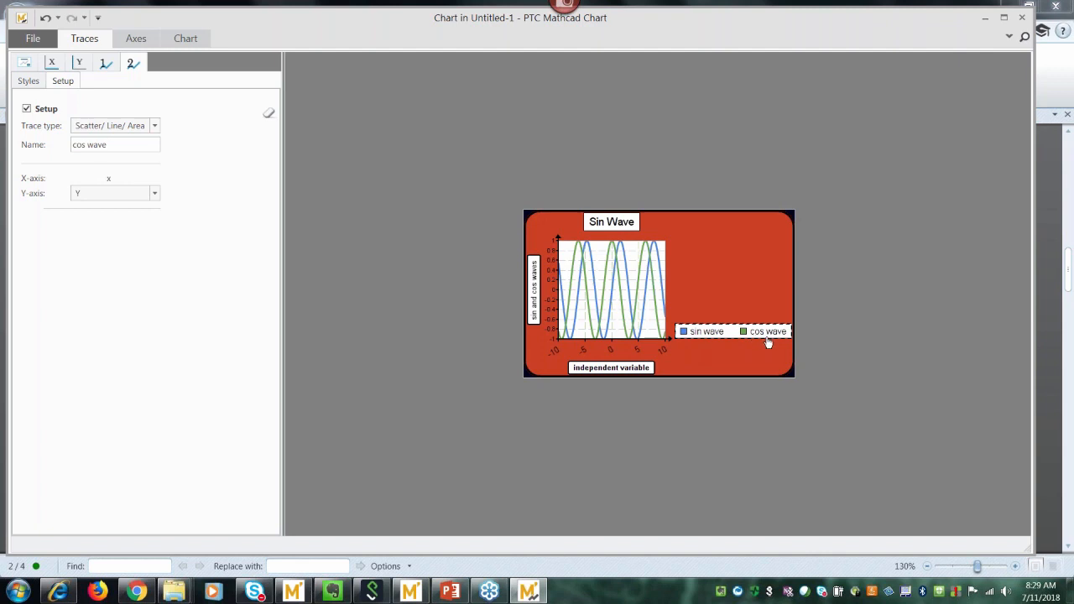
pyautogui.moveTo(768, 342)
# Set the chart legend's Columns option to 1.
pyautogui.click(27, 66)
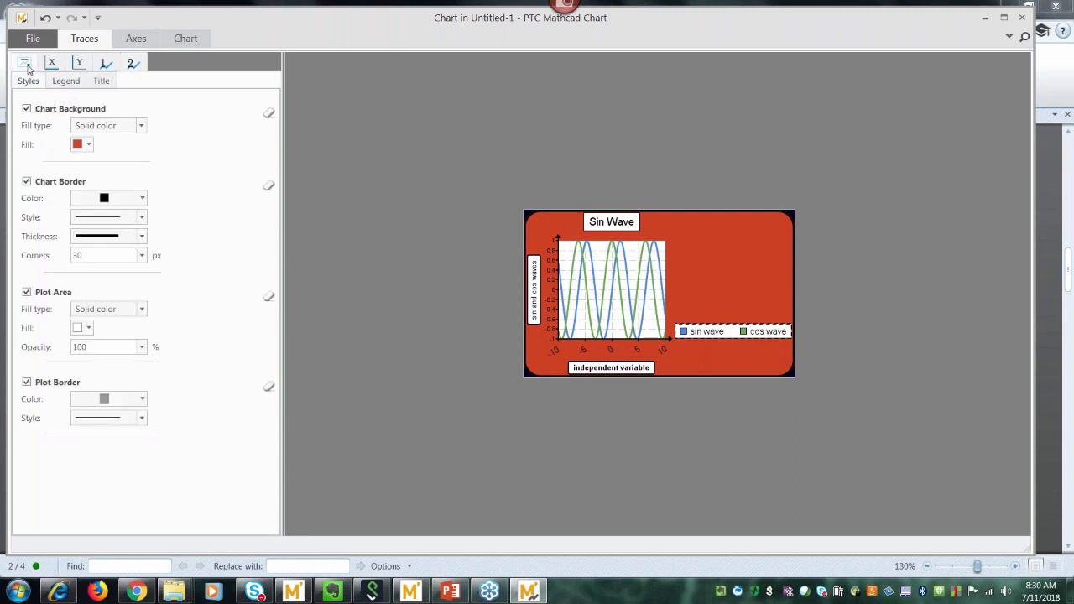
pyautogui.click(56, 82)
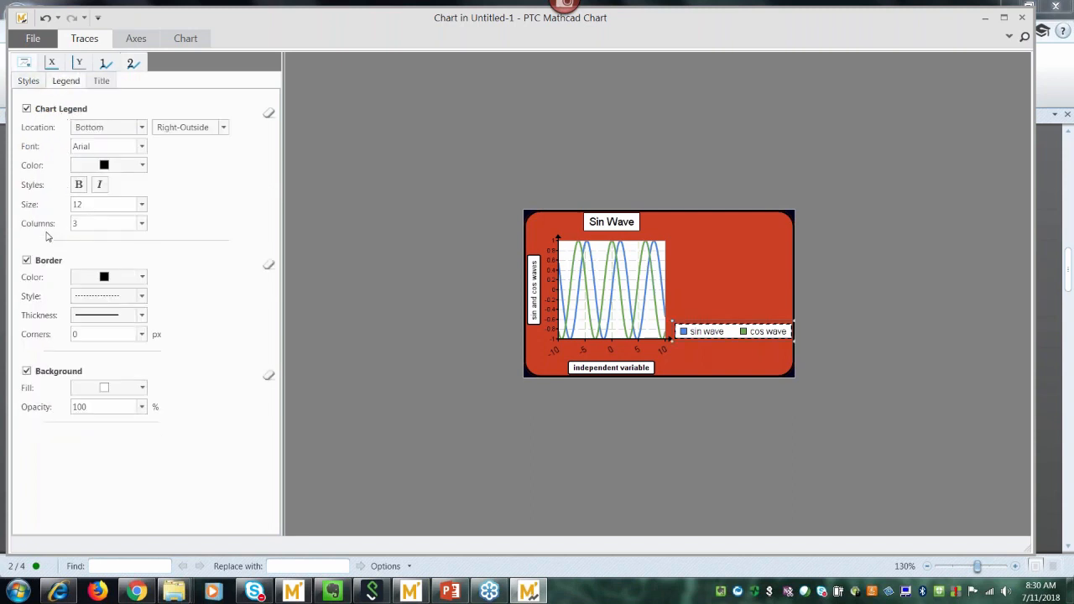
pyautogui.click(143, 224)
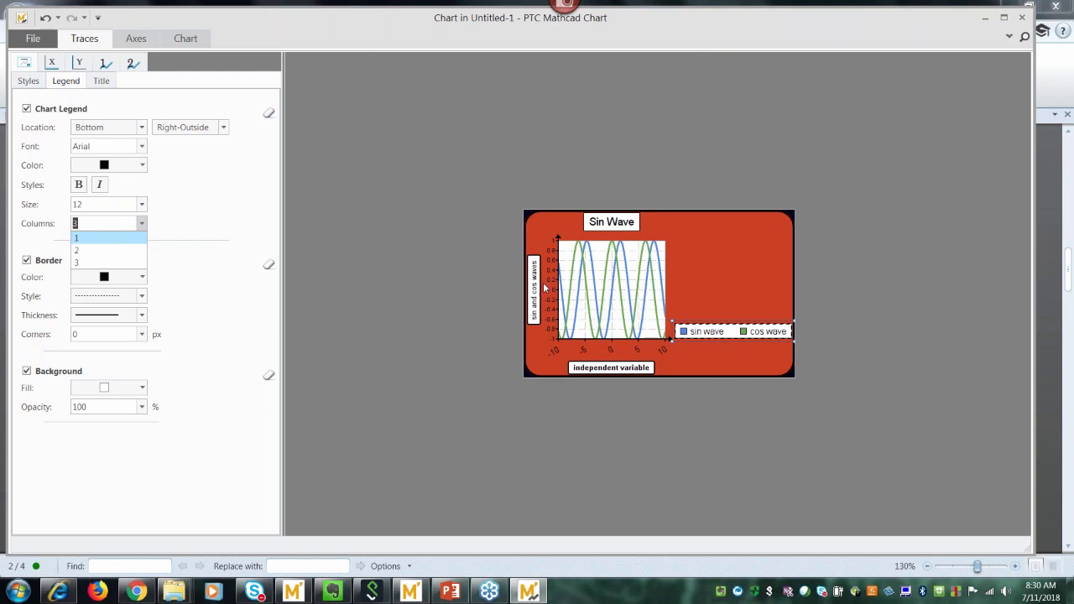
pyautogui.click(93, 240)
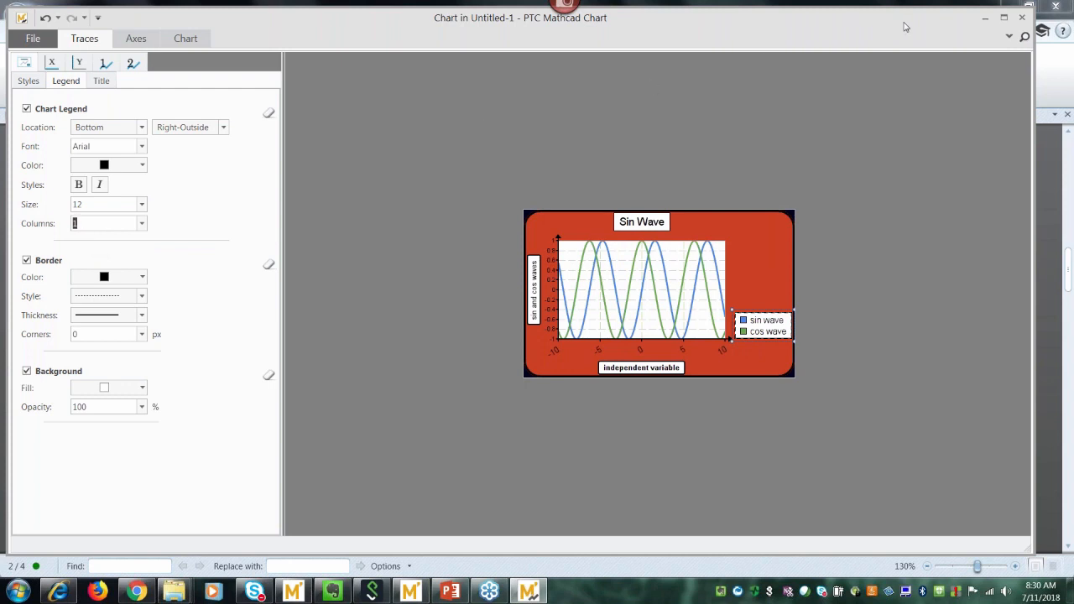
# Paste a copy of the Sin Wave chart lower on the worksheet, below the original.
pyautogui.click(1022, 17)
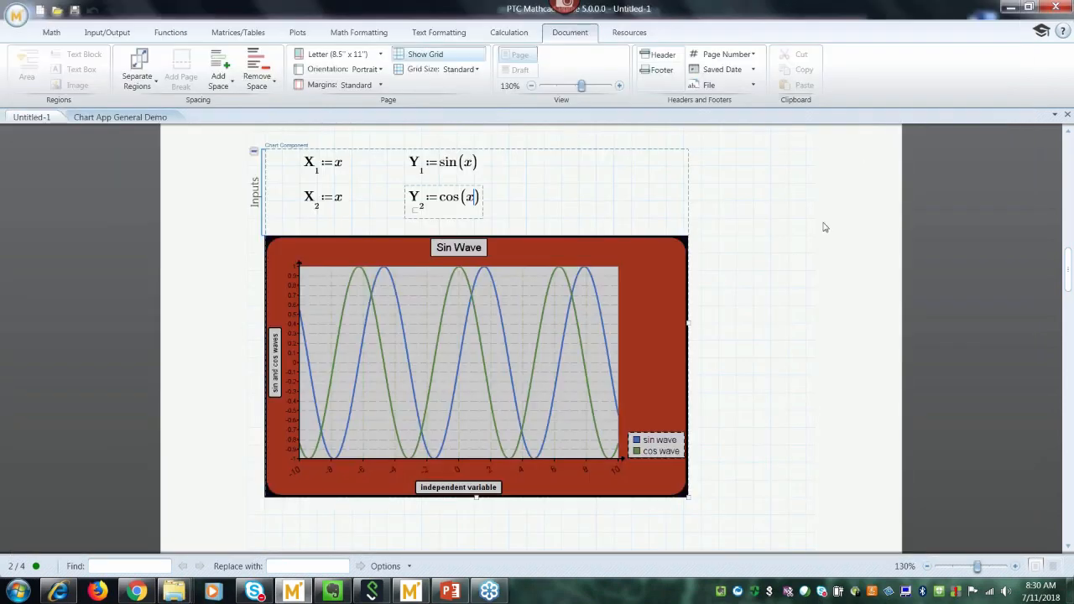
pyautogui.click(765, 240)
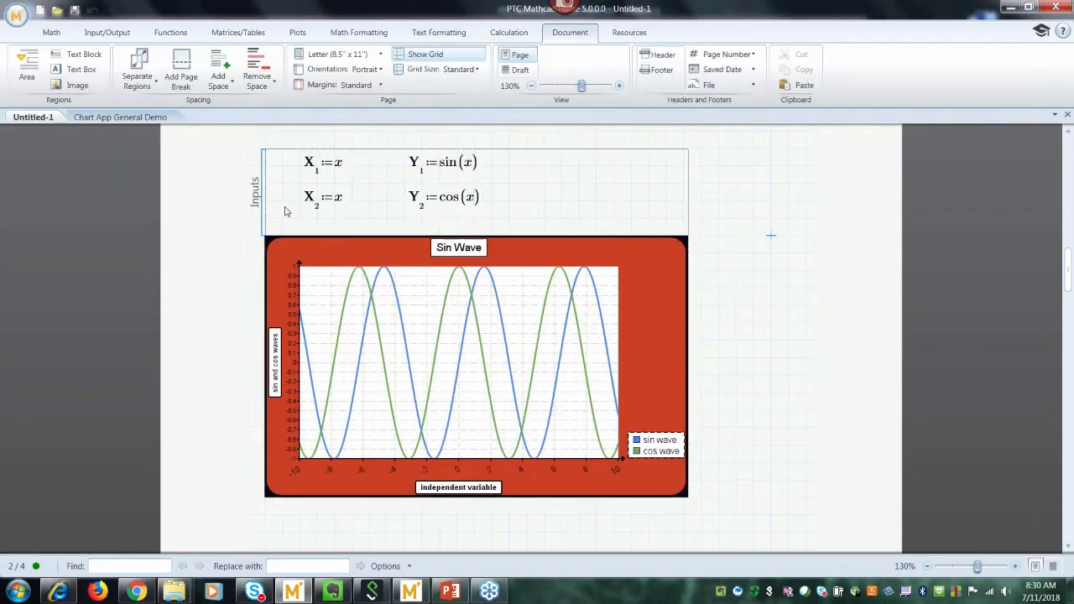
pyautogui.click(272, 184)
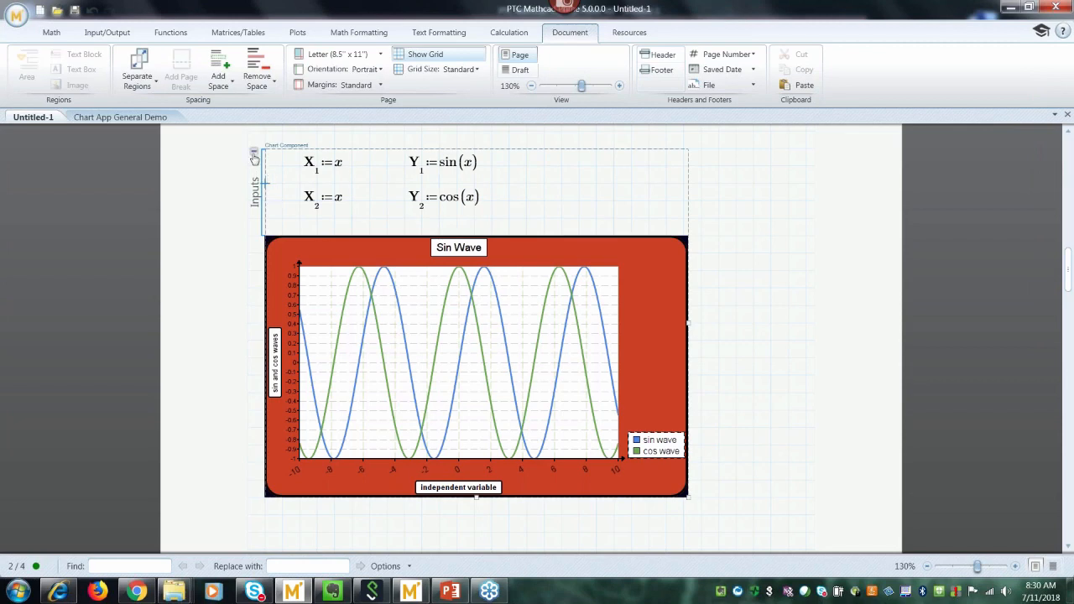
pyautogui.click(254, 152)
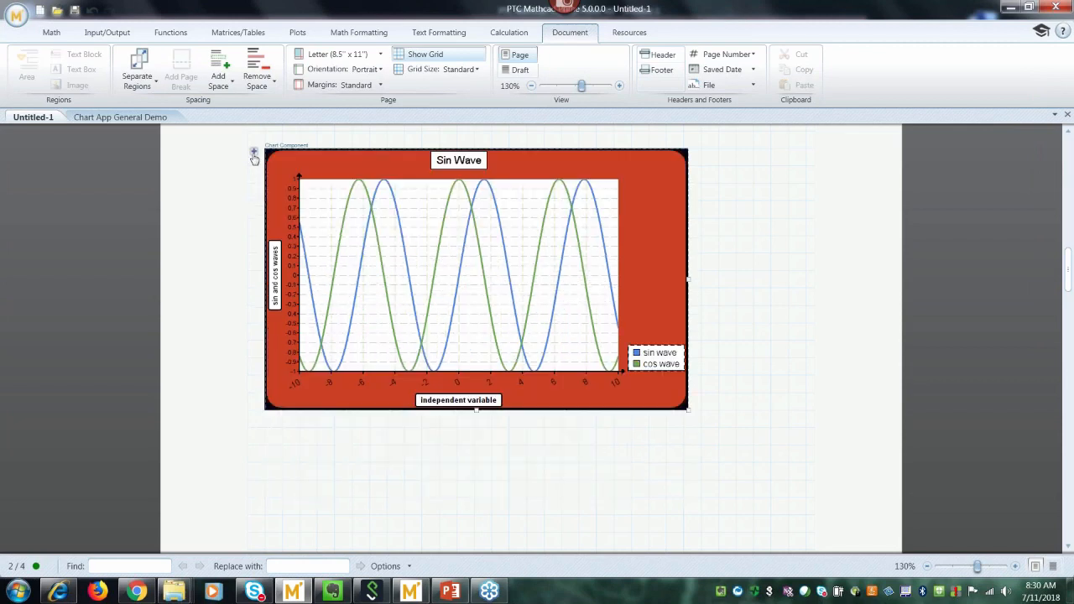
pyautogui.click(735, 344)
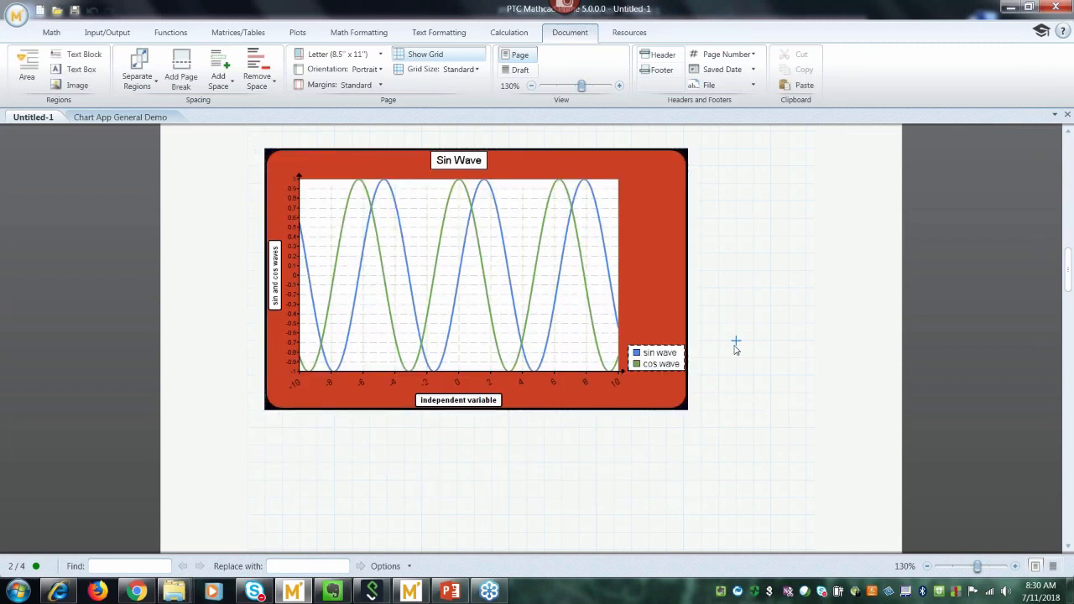
pyautogui.click(655, 330)
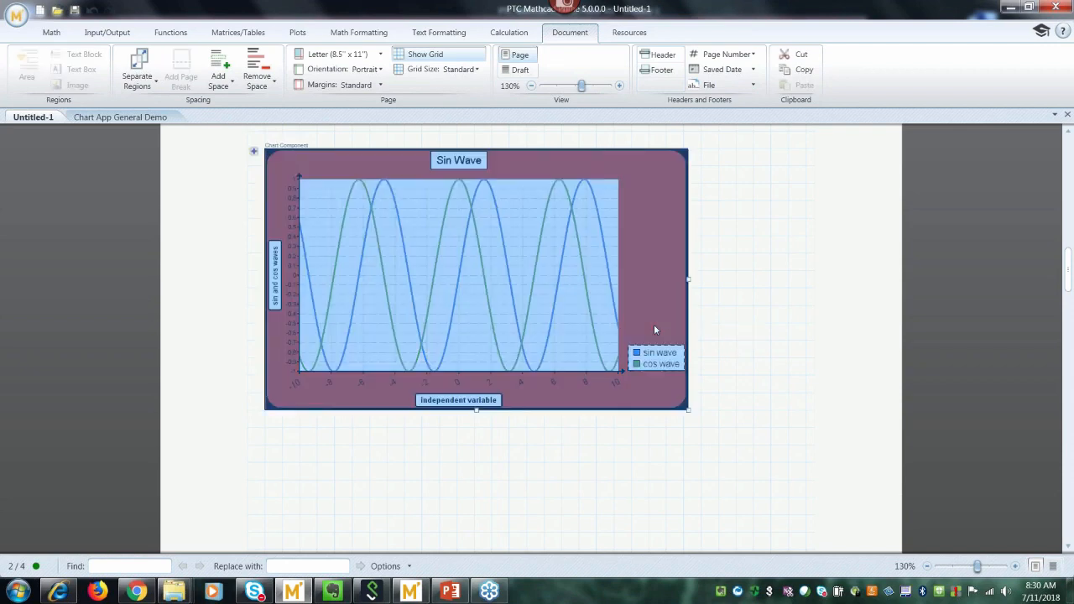
pyautogui.click(719, 339)
pyautogui.moveTo(1068, 280); pyautogui.dragTo(1070, 312)
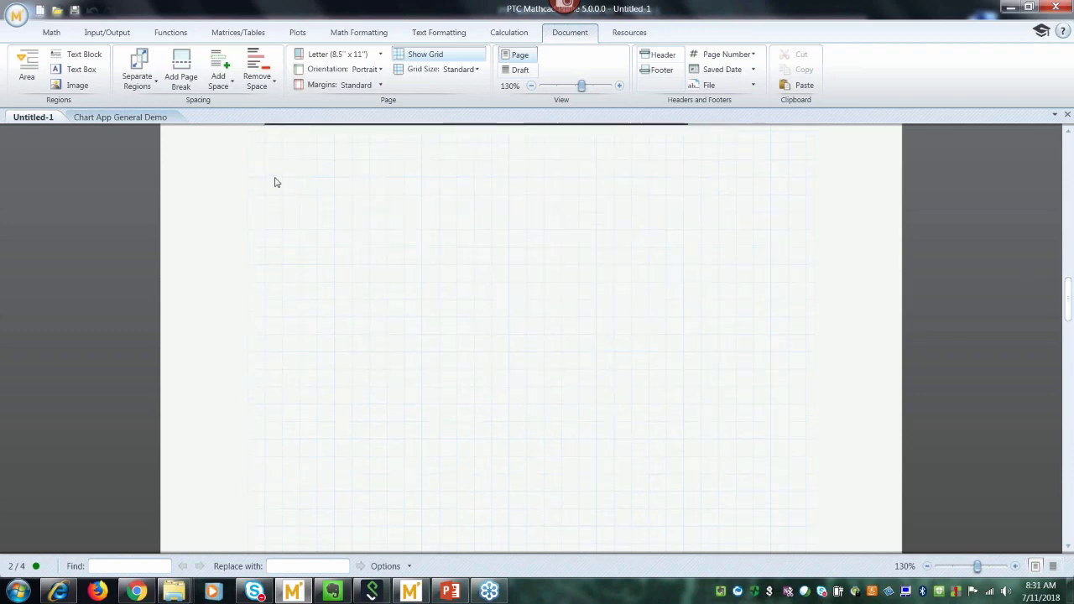
pyautogui.hotkey('ctrl', 'v')
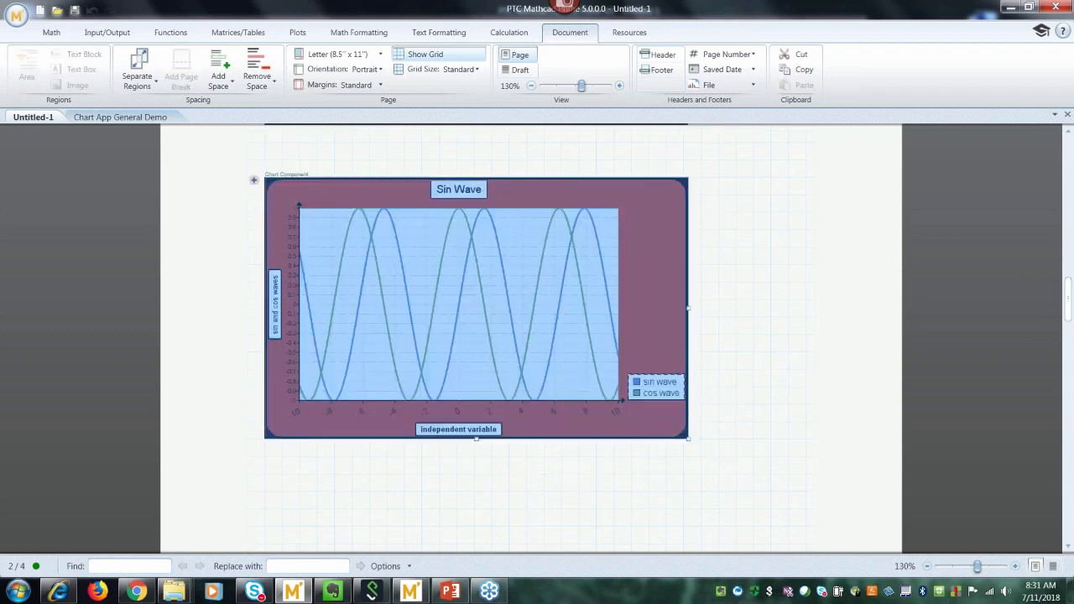
# Remove the X2 and Y2 cos wave inputs from the copied chart, leaving only the sine trace.
pyautogui.click(316, 143)
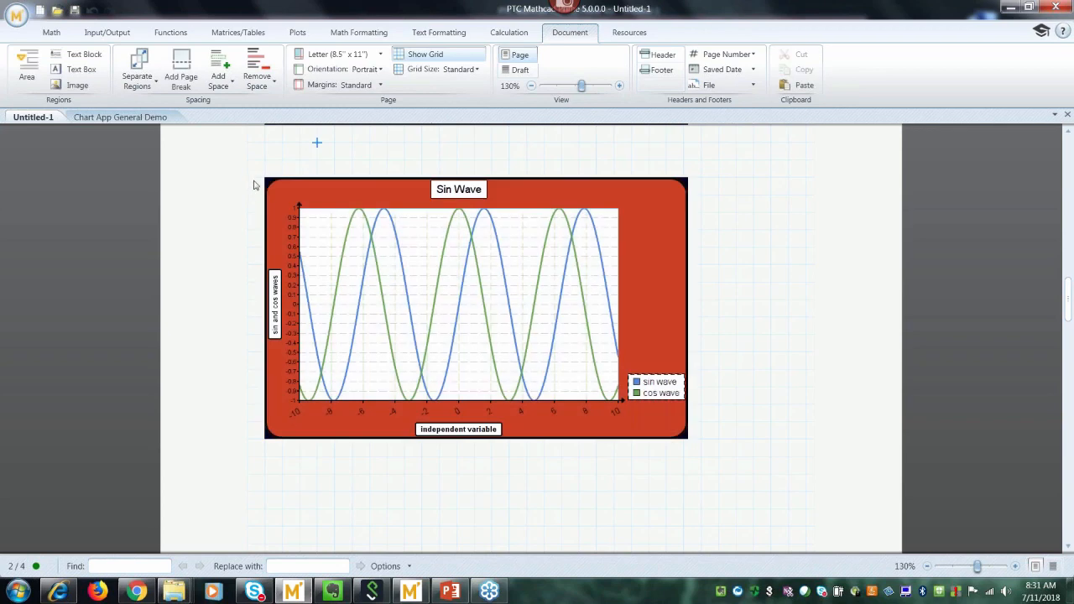
pyautogui.click(298, 161)
pyautogui.click(286, 190)
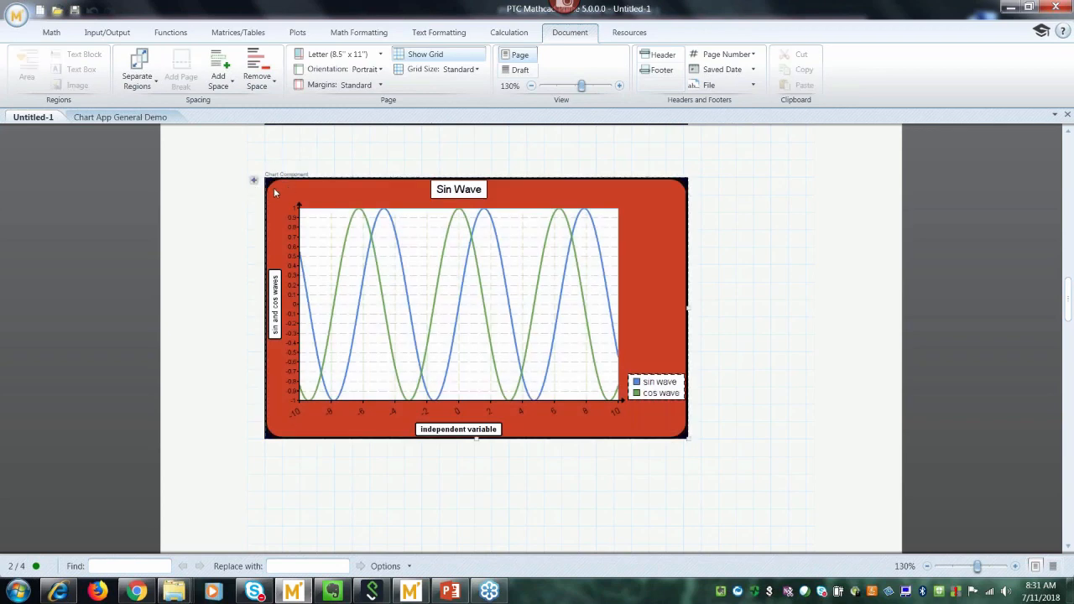
pyautogui.click(253, 185)
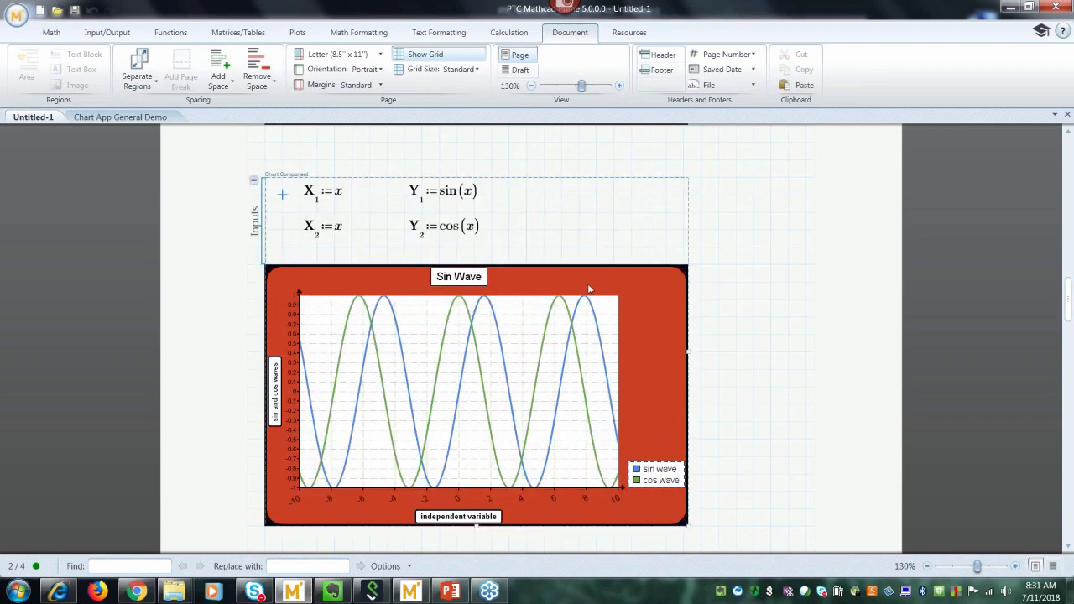
pyautogui.click(772, 338)
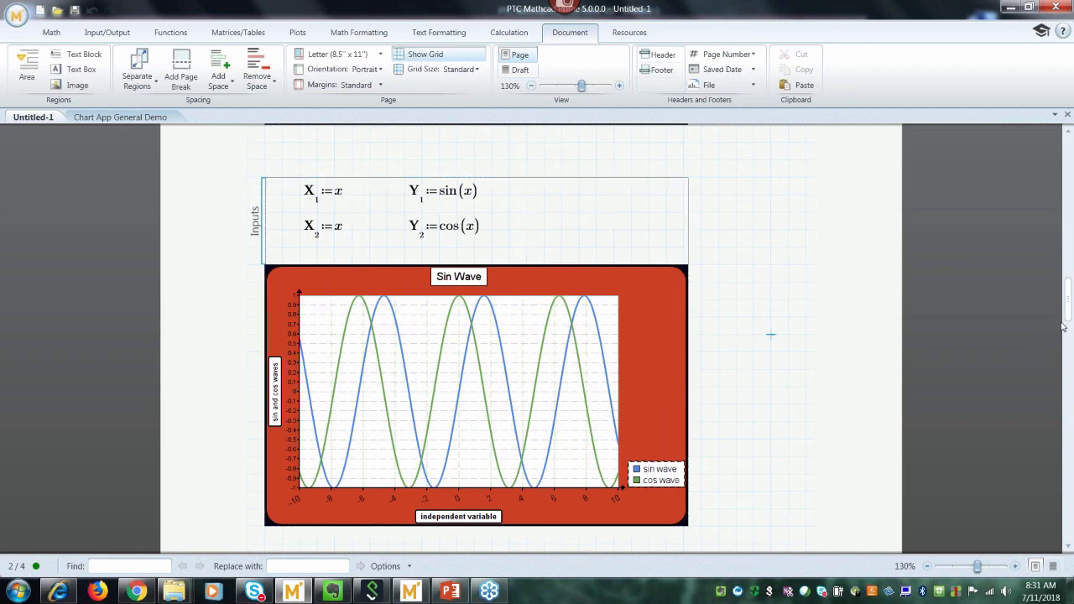
pyautogui.scroll(-1, 1069, 317)
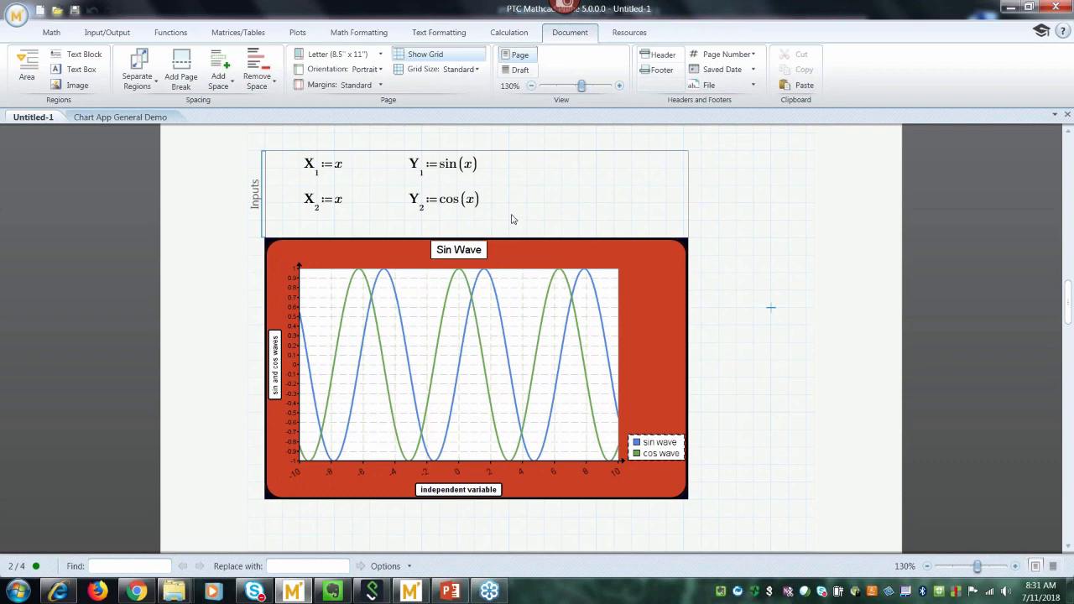
pyautogui.moveTo(511, 219); pyautogui.dragTo(302, 190)
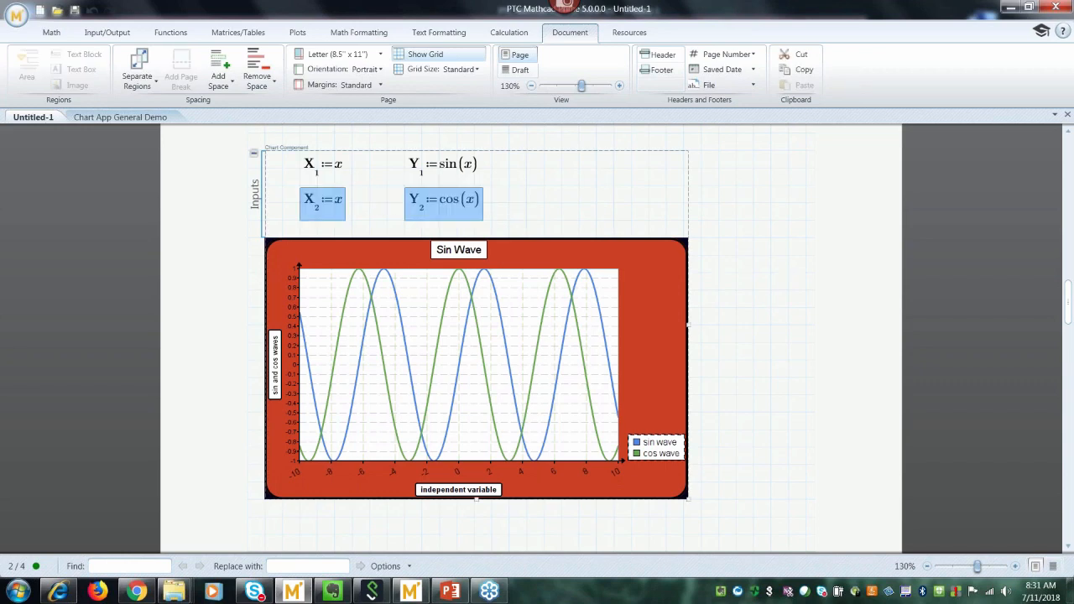
pyautogui.hotkey('ctrl', 'x')
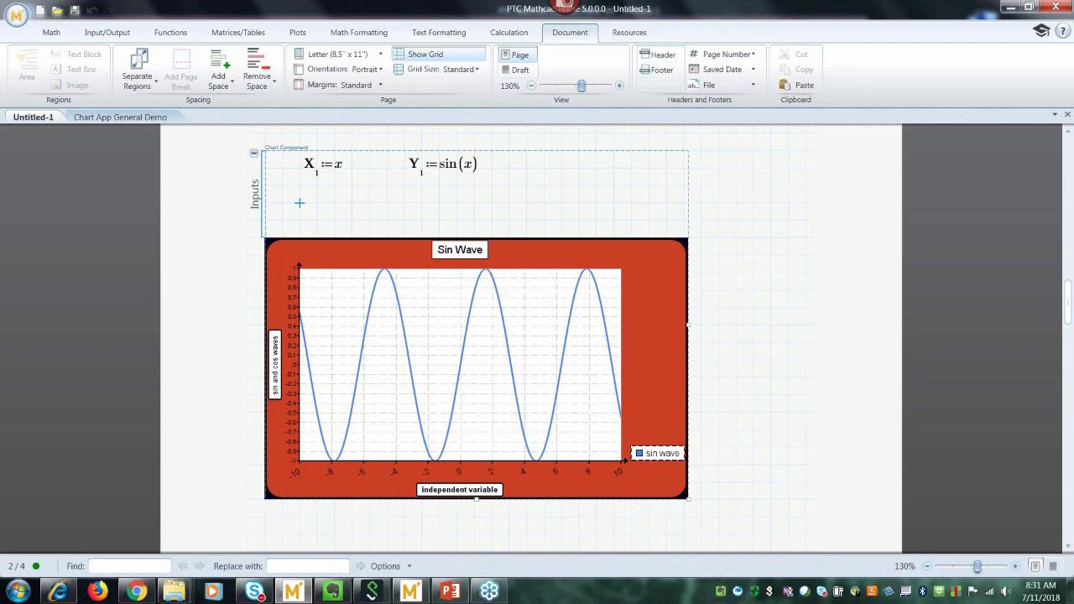
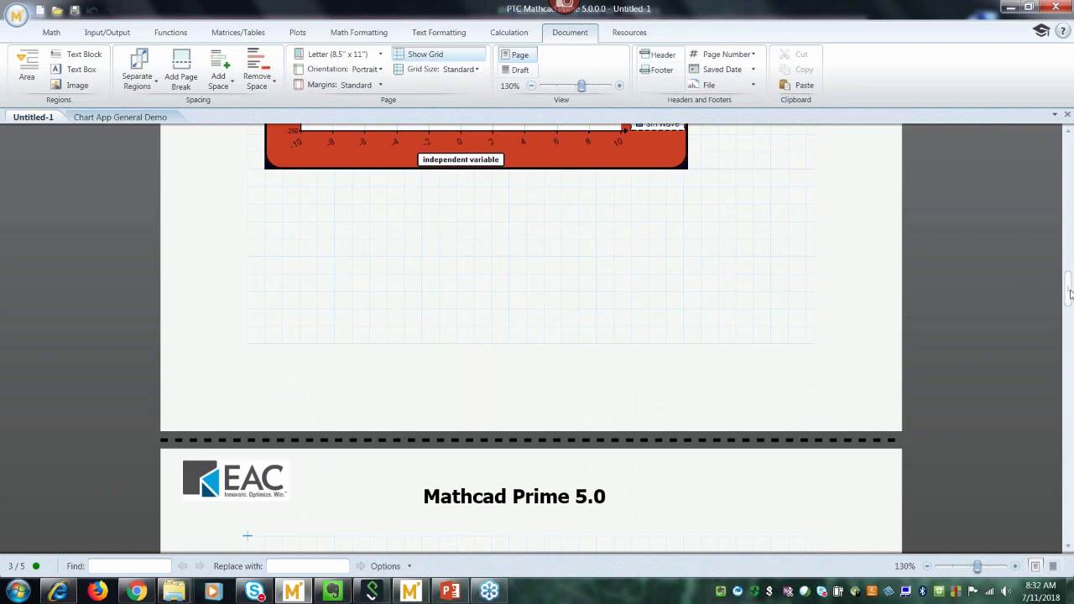
# Scroll down to the empty page 3 and set the insertion point below the header.
pyautogui.moveTo(1068, 289); pyautogui.dragTo(1068, 329)
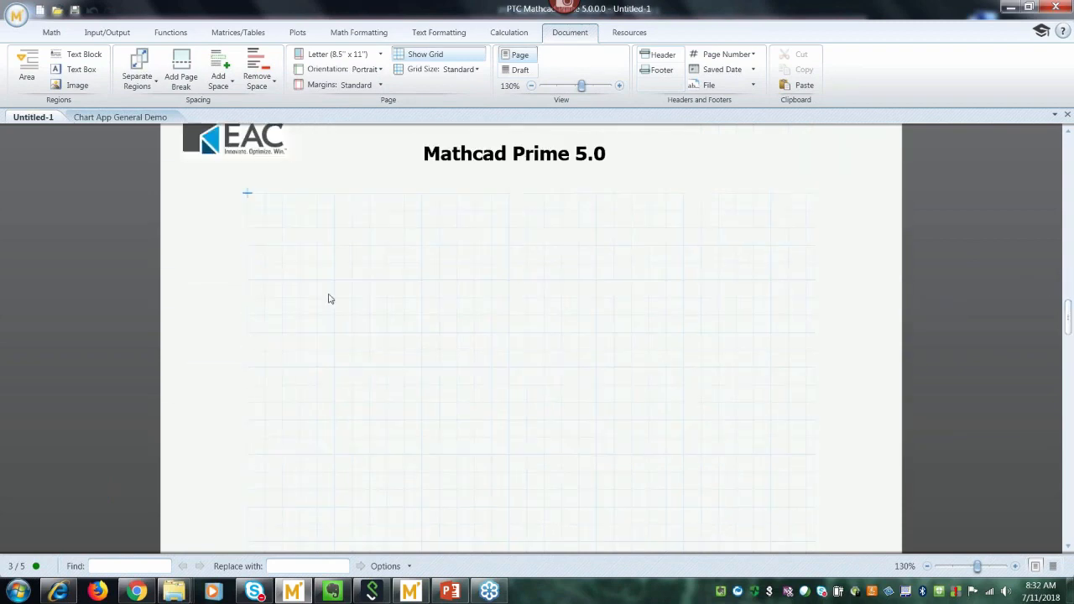
pyautogui.click(256, 234)
pyautogui.press('Right')
# Insert a two-column table with headers force (lbf) and dist (in).
pyautogui.click(239, 35)
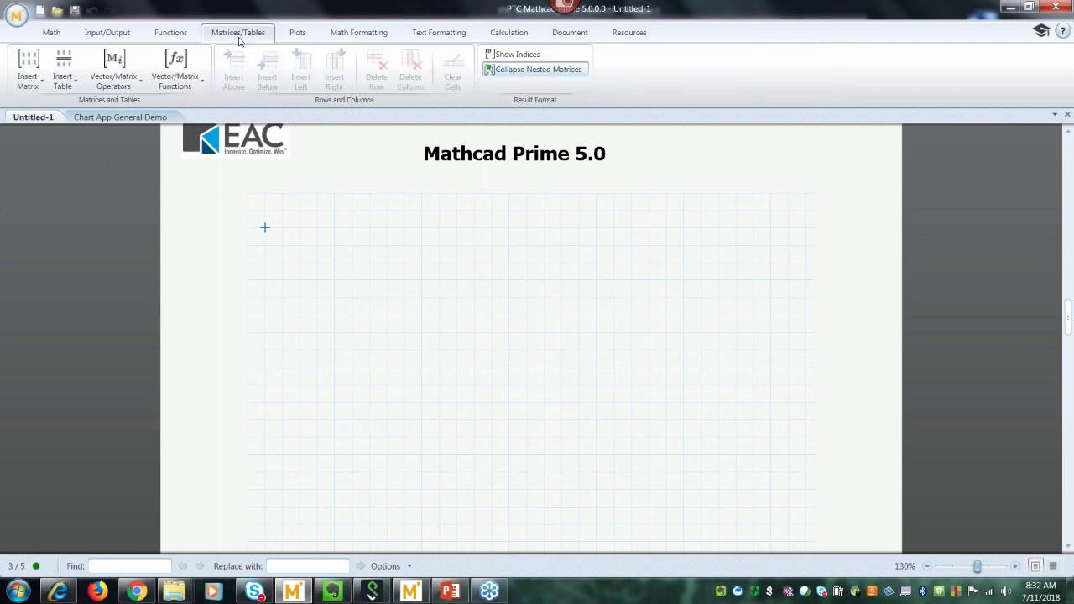
pyautogui.click(63, 69)
pyautogui.click(72, 153)
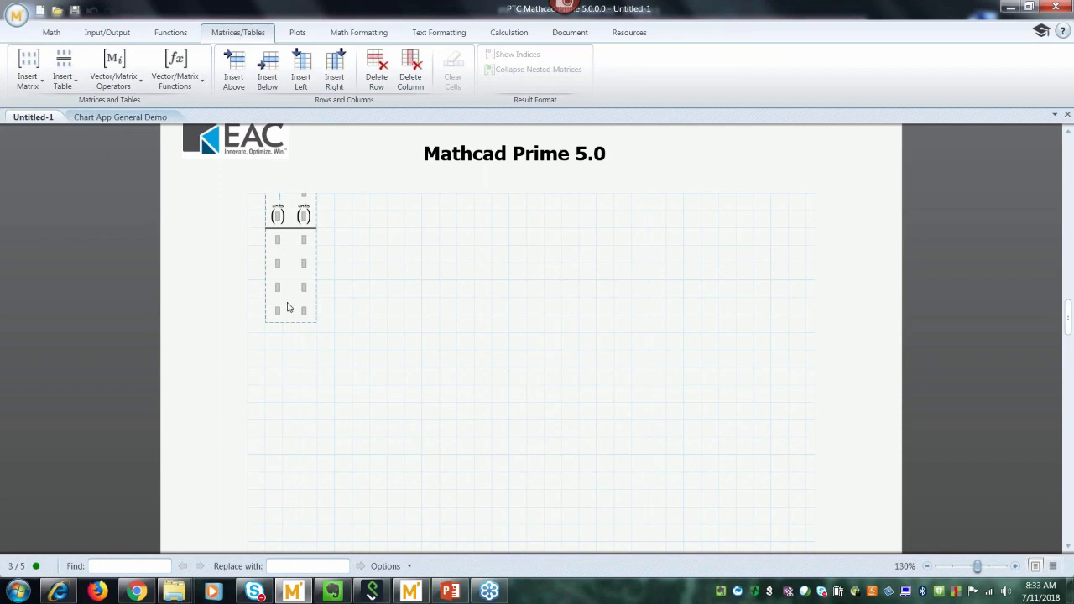
pyautogui.moveTo(291, 322); pyautogui.dragTo(290, 356)
pyautogui.click(279, 228)
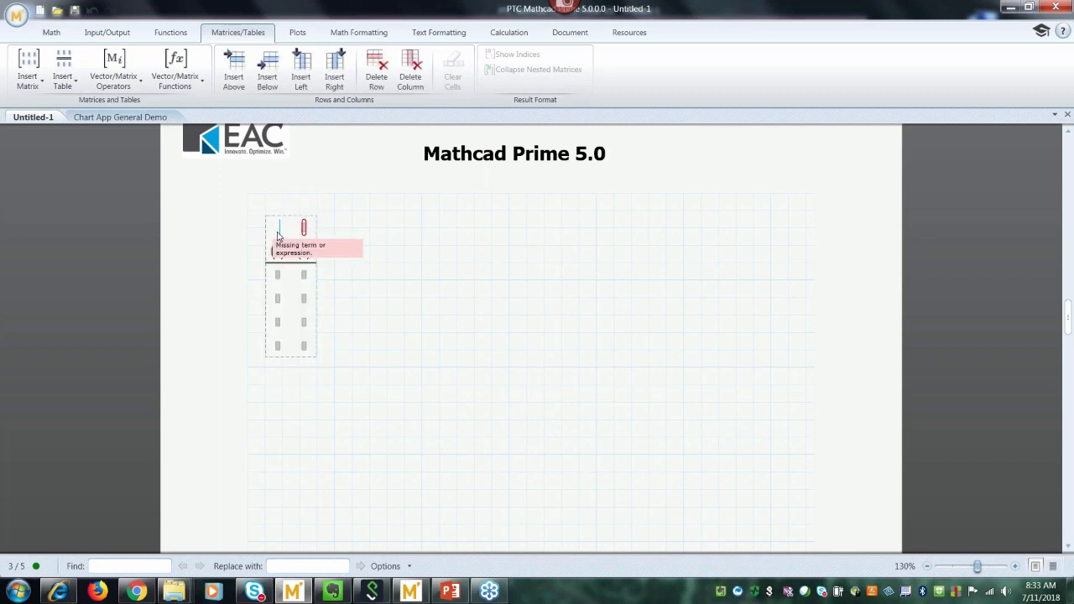
pyautogui.write('force')
pyautogui.press('Tab')
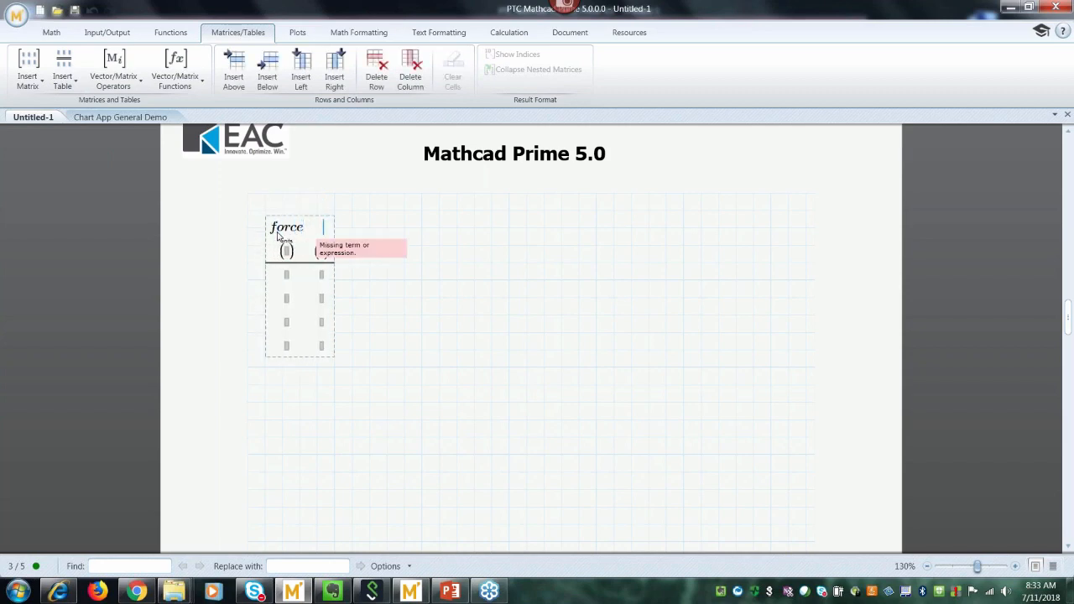
pyautogui.write('dist')
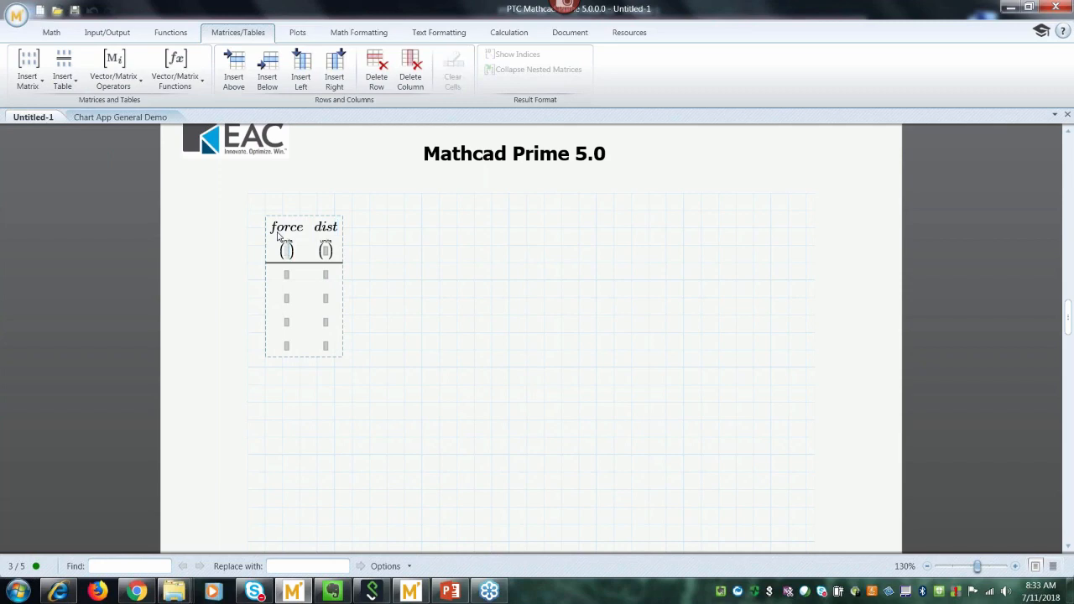
pyautogui.write('lbf')
pyautogui.press('Tab')
pyautogui.write('in')
pyautogui.press('Tab')
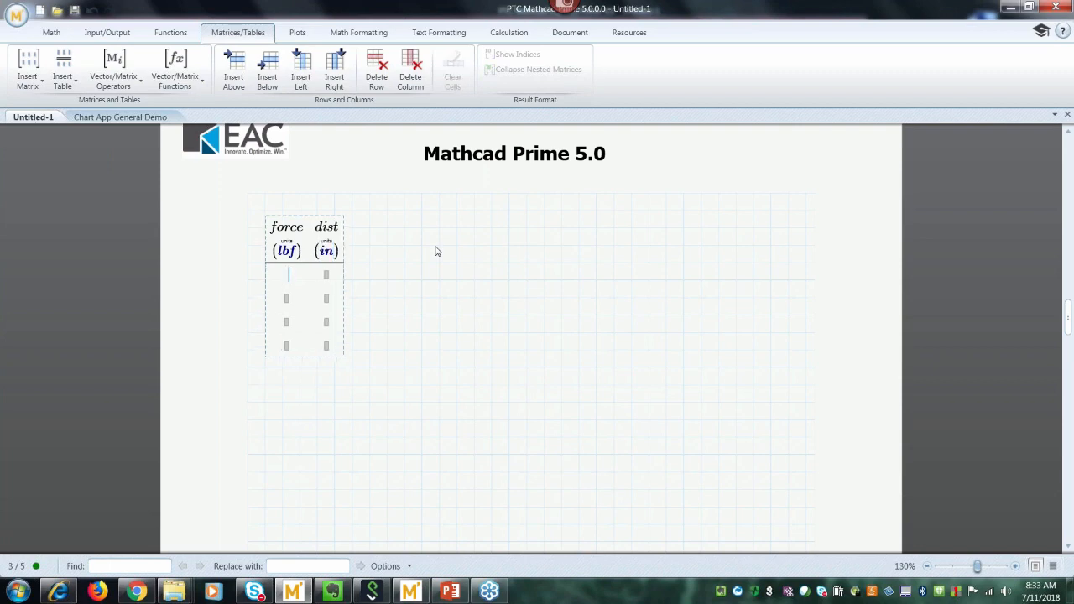
# Fill in the force/dist rows 25/2, 30/2.5, 32/2.8 and 38/3.5.
pyautogui.write('25')
pyautogui.press('Tab')
pyautogui.write('2')
pyautogui.press('Tab')
pyautogui.write('30')
pyautogui.press('Tab')
pyautogui.write('2.5')
pyautogui.press('Tab')
pyautogui.write('32')
pyautogui.press('Tab')
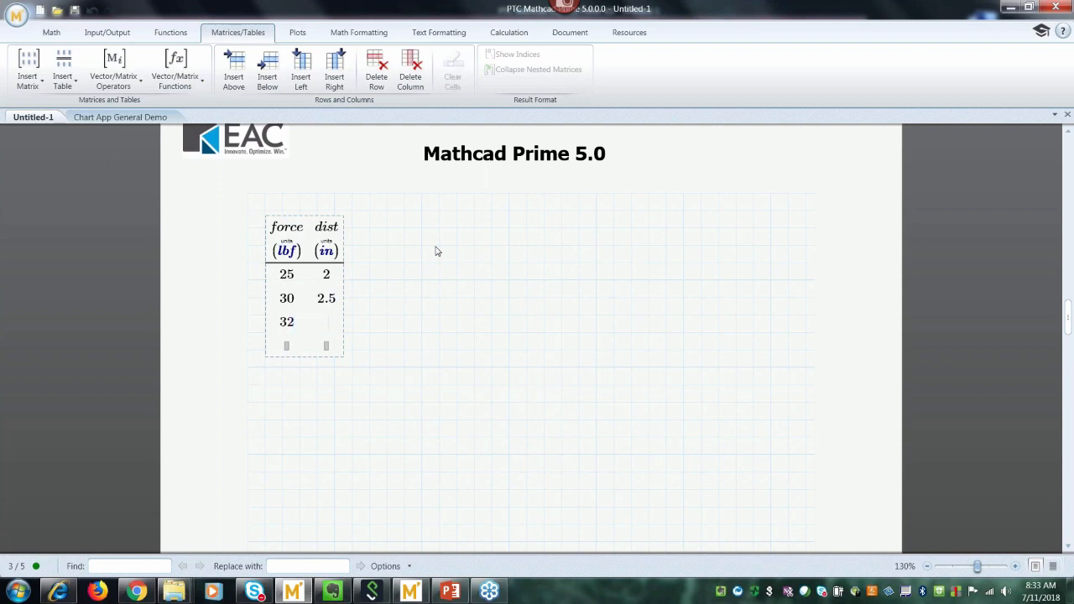
pyautogui.write('2.8')
pyautogui.press('Tab')
pyautogui.write('38')
pyautogui.press('Tab')
pyautogui.write('3.5')
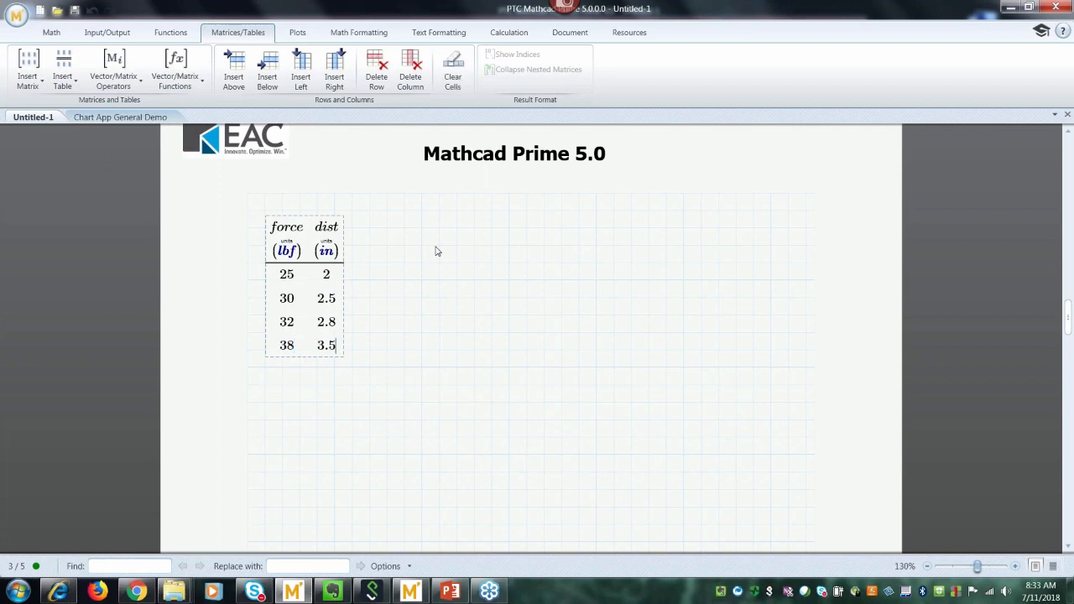
pyautogui.click(436, 250)
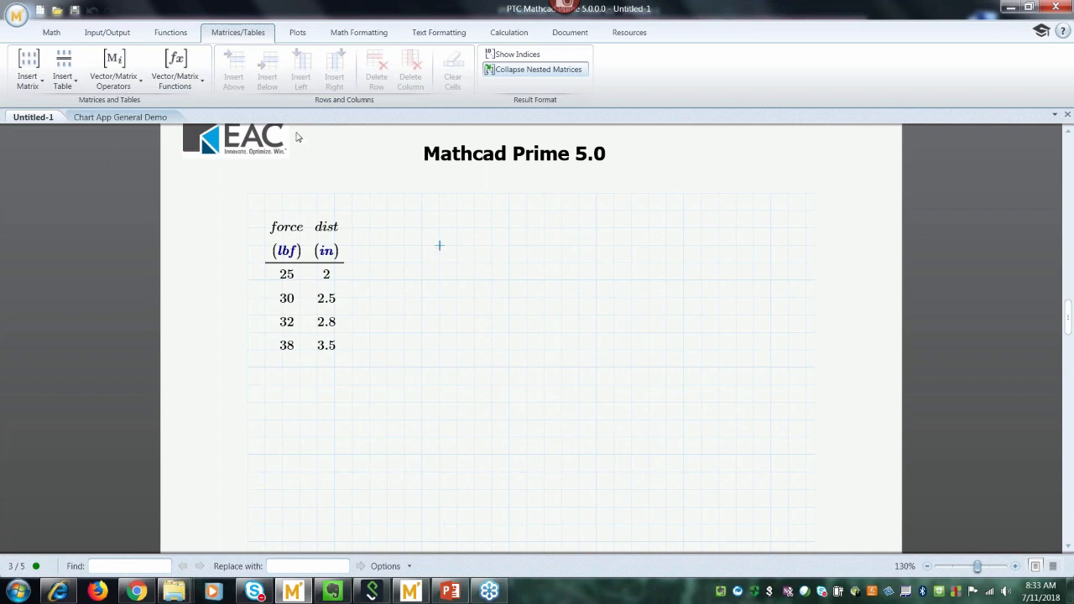
# Define torque.1:force*dist in a math region to the right of the table.
pyautogui.click(298, 33)
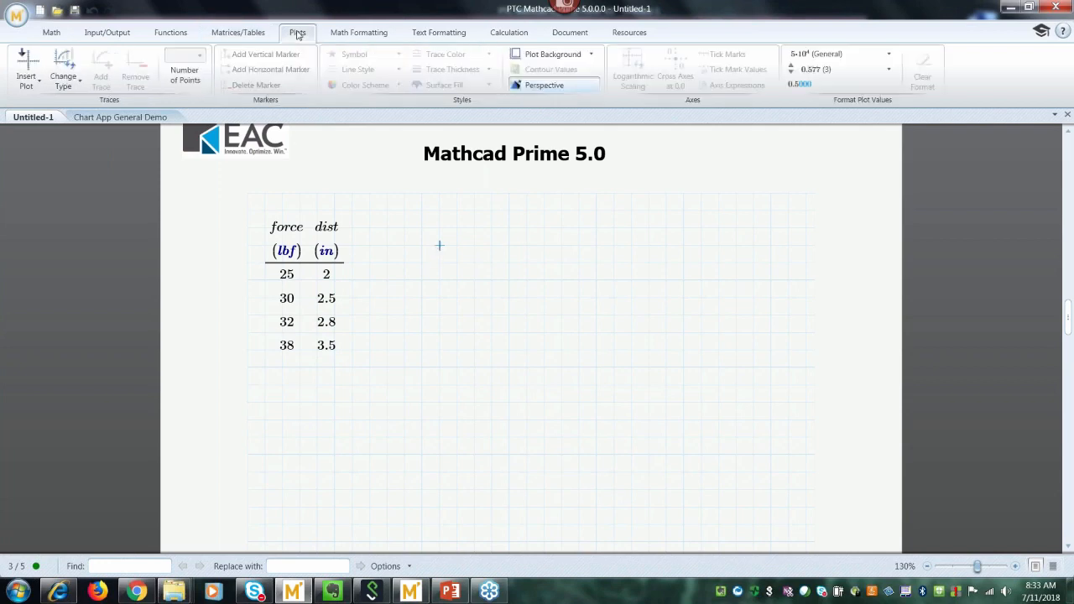
pyautogui.click(25, 82)
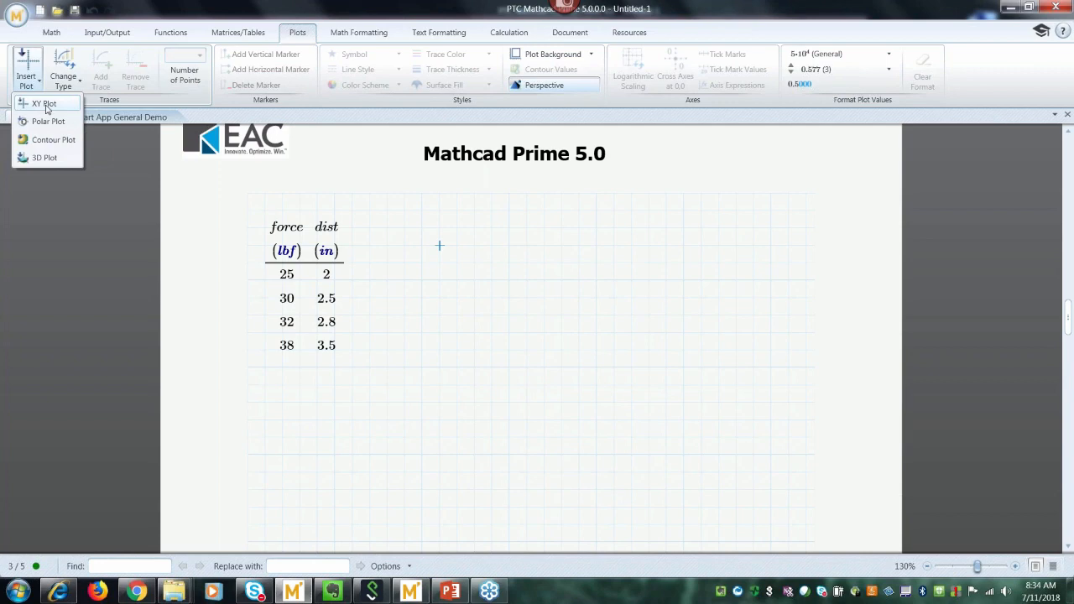
pyautogui.click(399, 301)
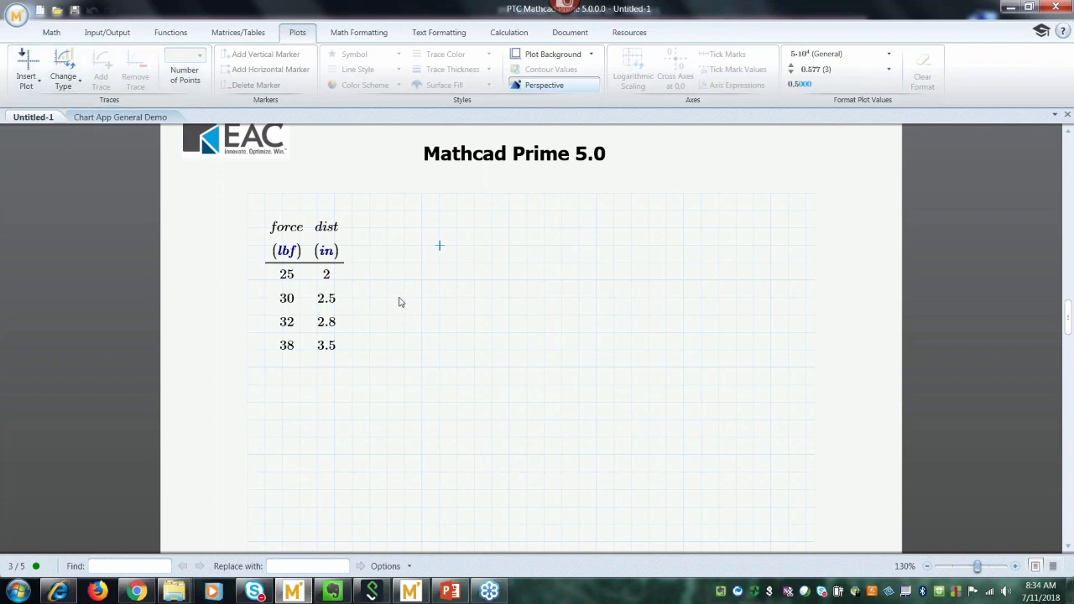
pyautogui.click(400, 301)
pyautogui.click(422, 247)
pyautogui.click(421, 278)
pyautogui.write('torqu')
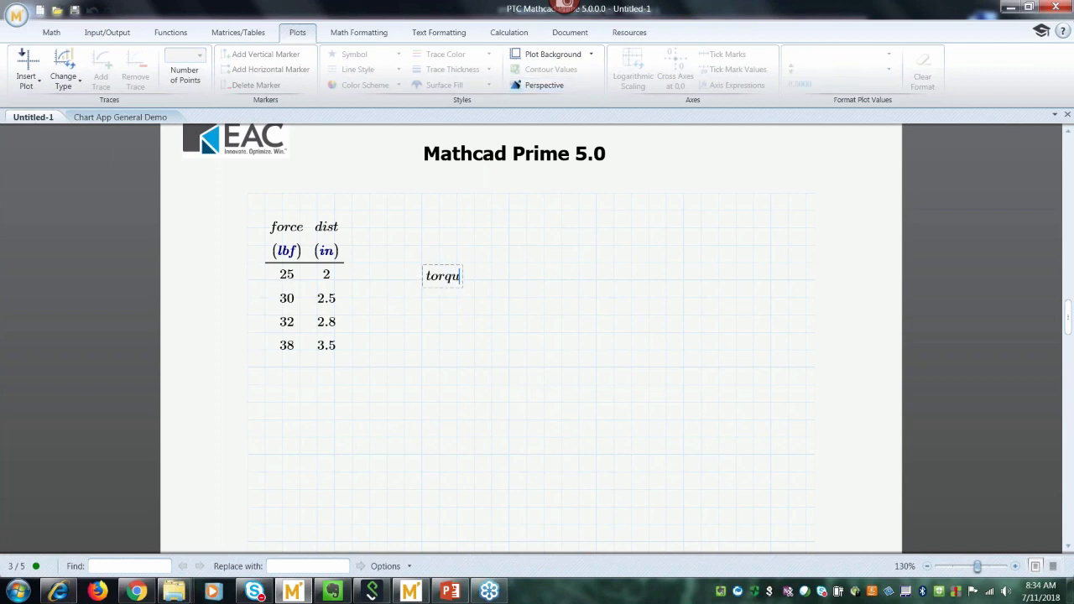
pyautogui.write('e.1')
pyautogui.write(':force')
pyautogui.write('*dist')
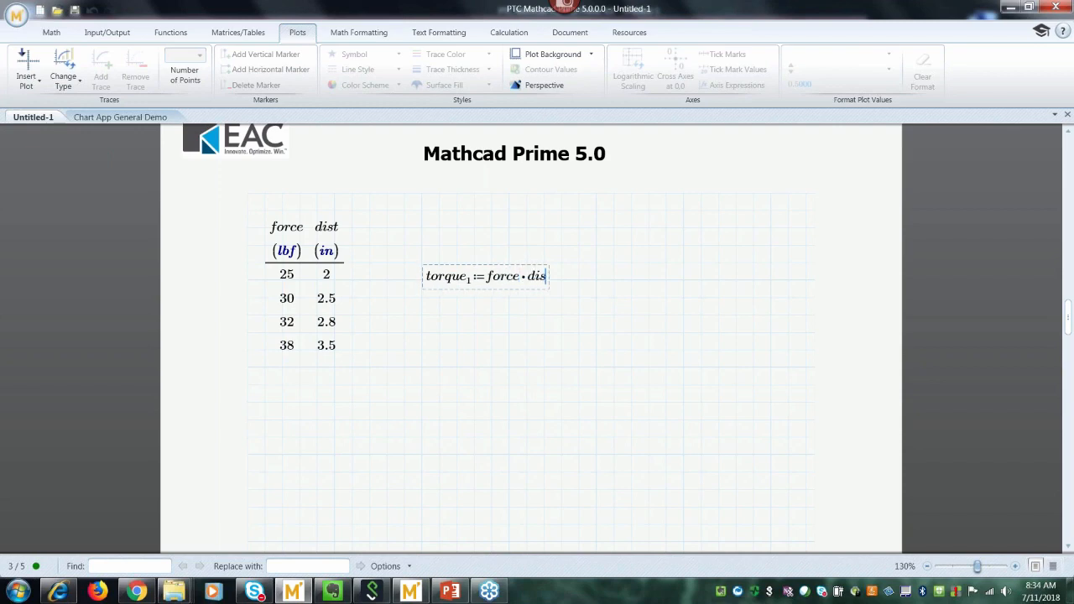
# Vectorize the force·dist product in the torque₁ definition.
pyautogui.click(237, 32)
pyautogui.click(116, 72)
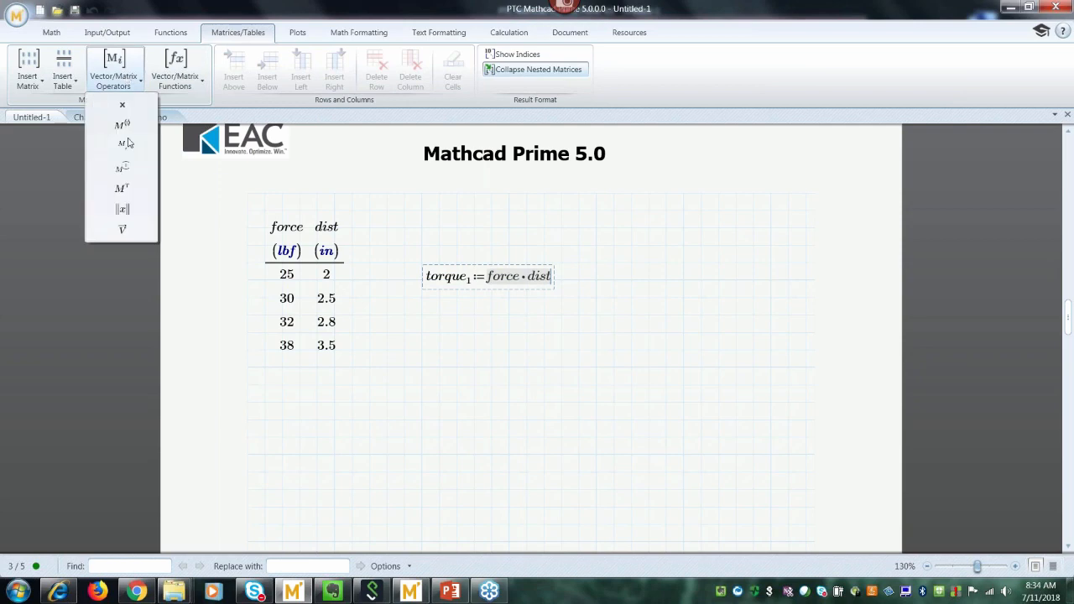
pyautogui.click(122, 231)
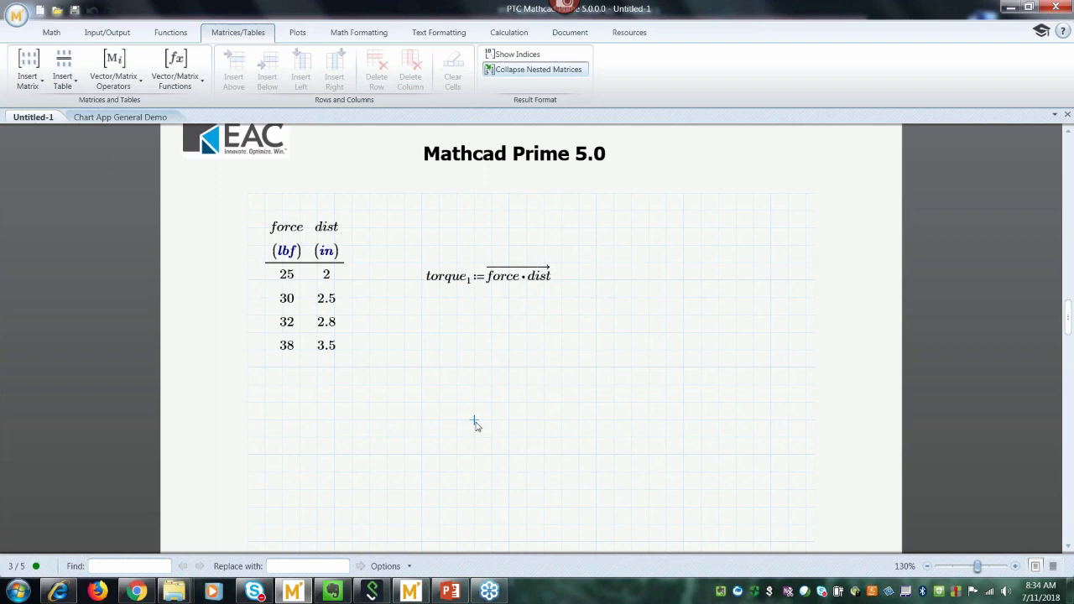
pyautogui.click(424, 340)
# Insert an XY plot with force in lbf on the x-axis.
pyautogui.click(297, 34)
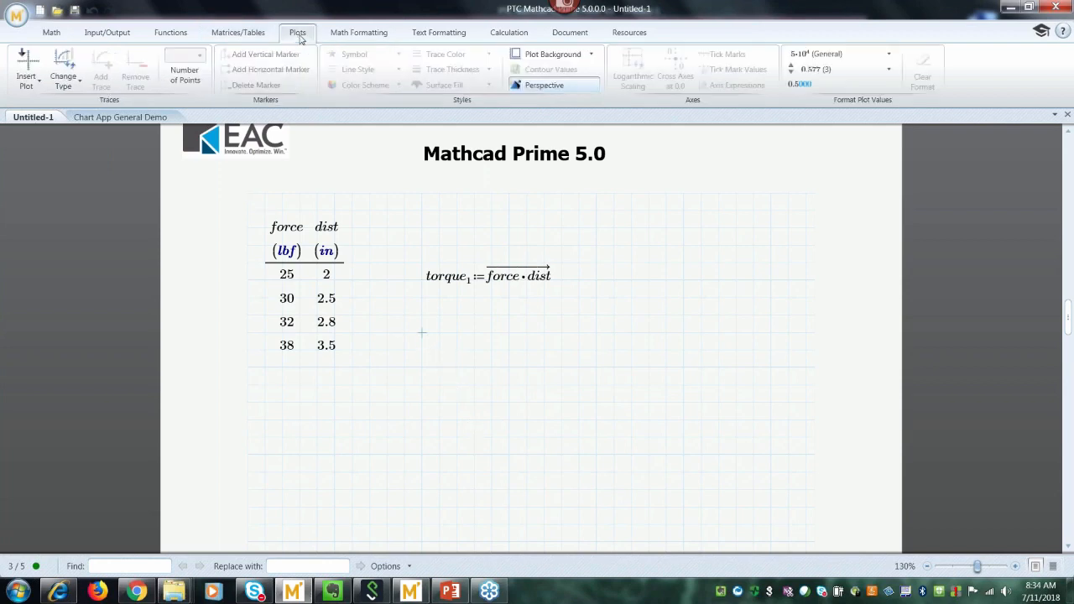
pyautogui.click(26, 77)
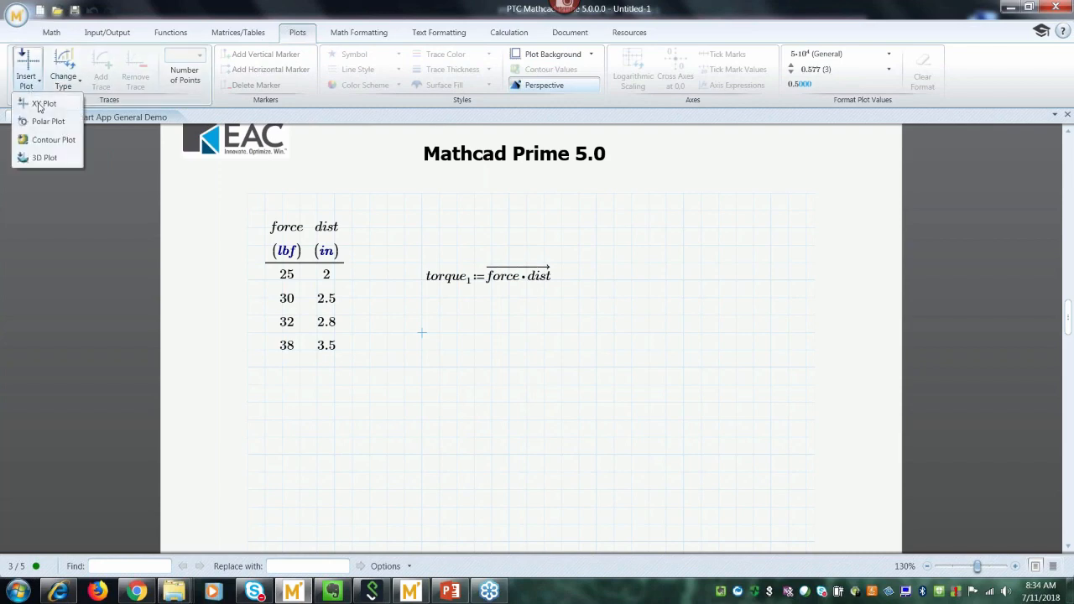
pyautogui.click(39, 104)
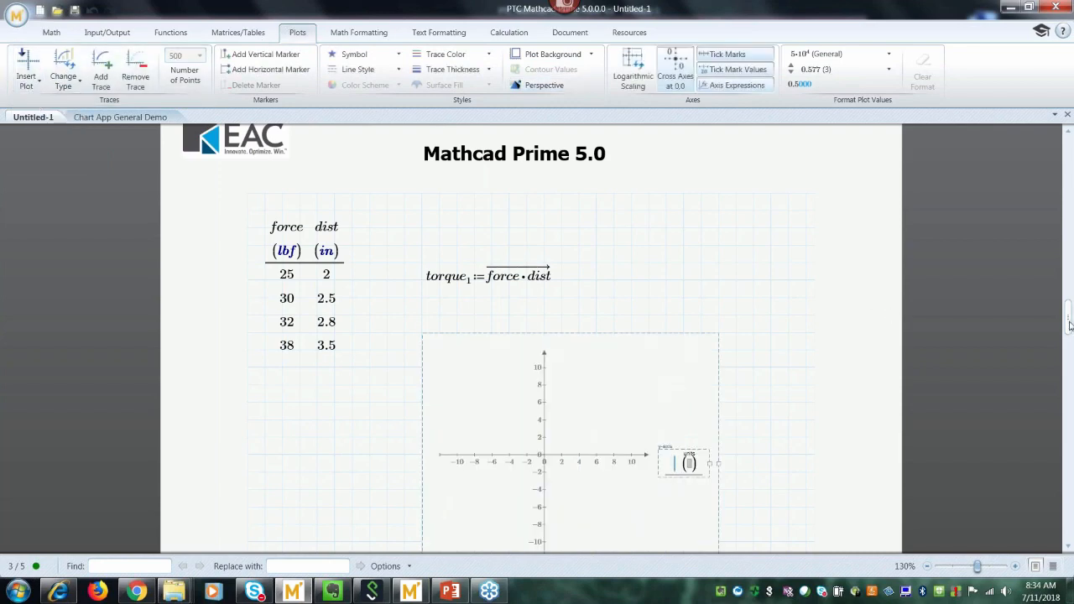
pyautogui.moveTo(1070, 326); pyautogui.dragTo(1070, 335)
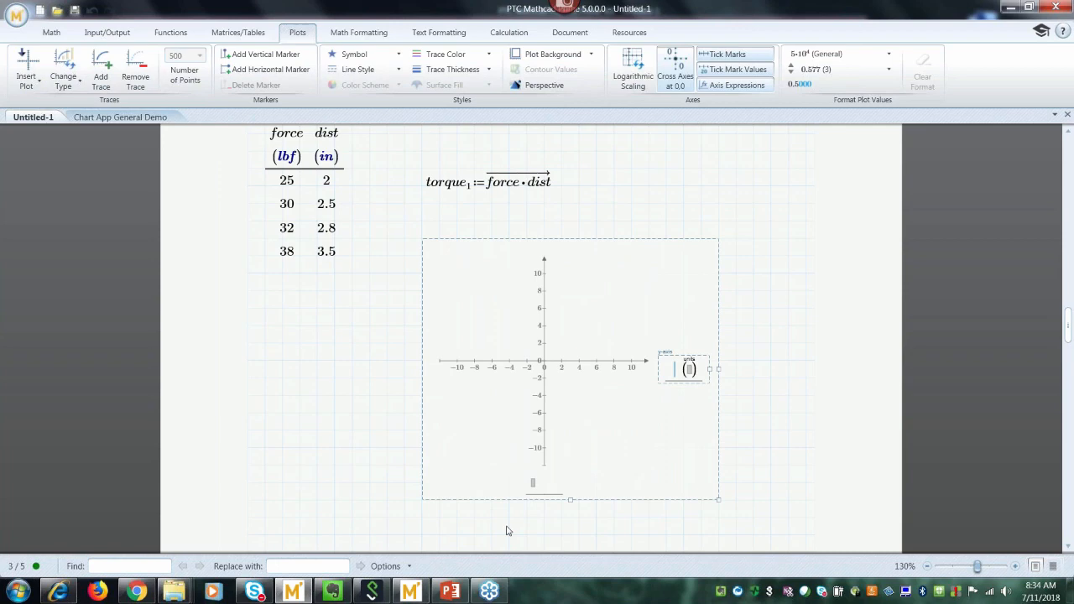
pyautogui.click(532, 490)
pyautogui.write('force')
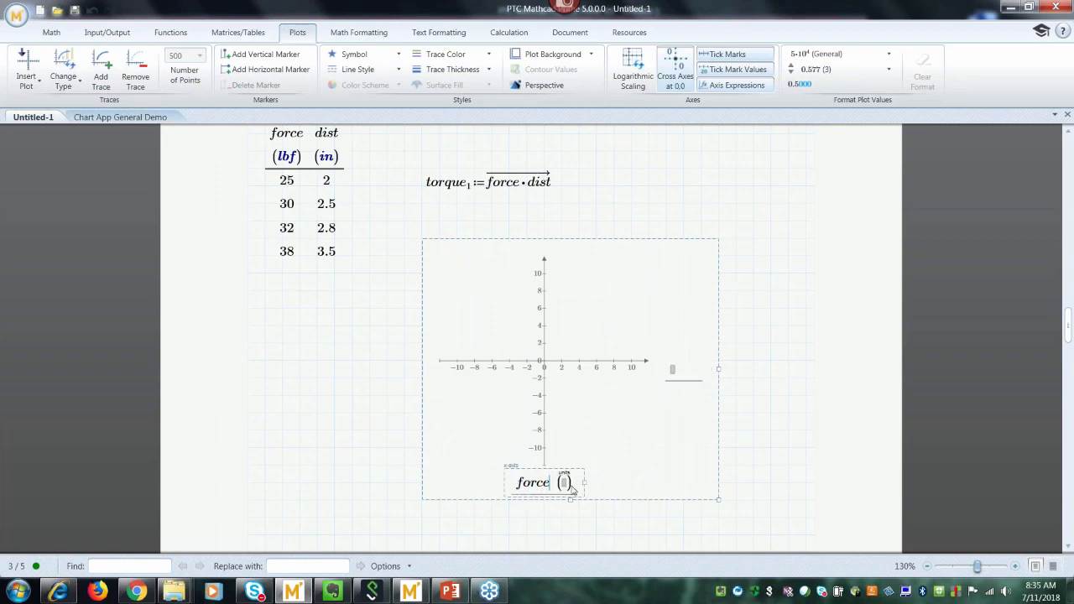
pyautogui.click(564, 484)
pyautogui.write('lbf')
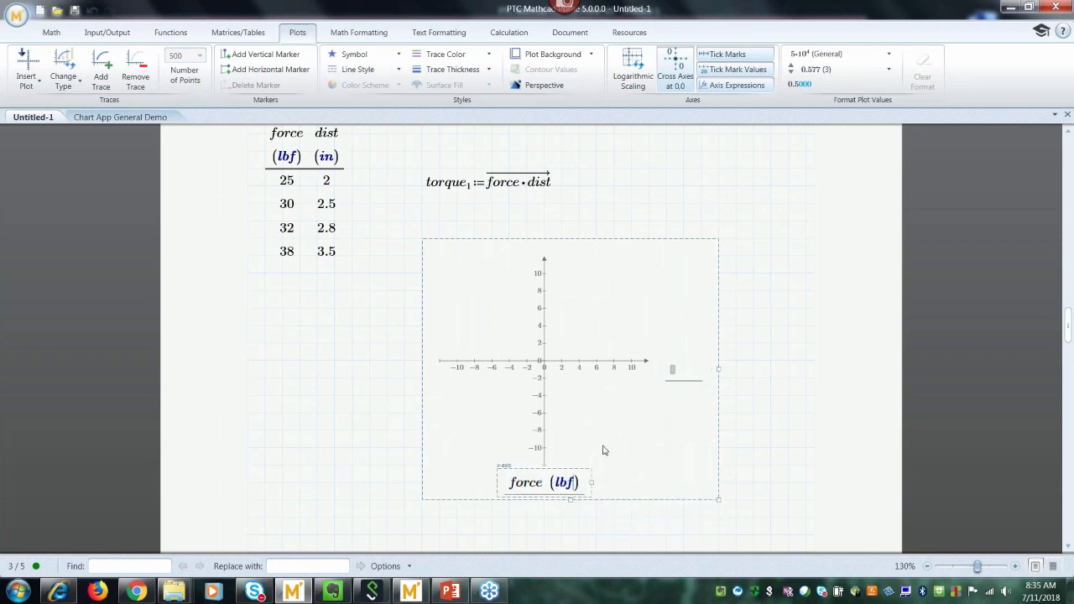
# Set the plot's y-axis to torque₁ in lbf·in so the trace is drawn.
pyautogui.click(672, 370)
pyautogui.write('toq')
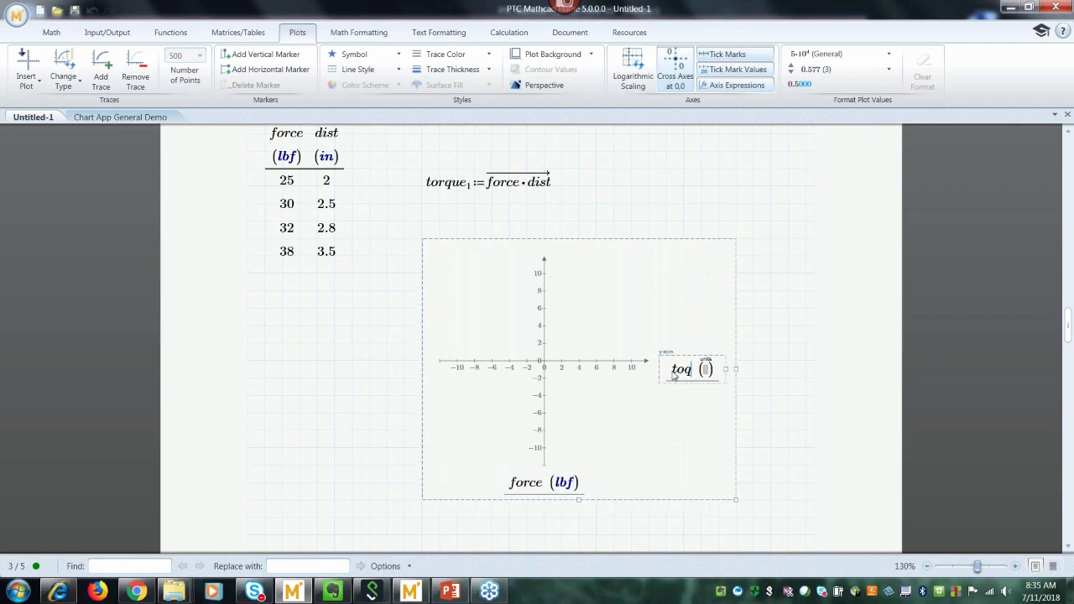
pyautogui.press('BackSpace')
pyautogui.write('rque')
pyautogui.hotkey('ctrl', '0')
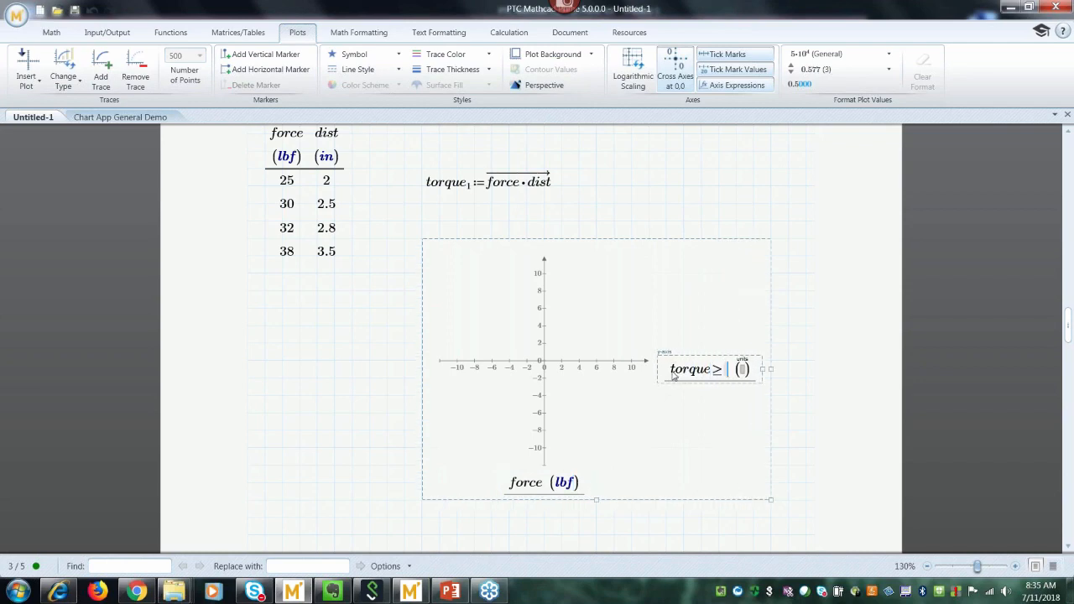
pyautogui.press('BackSpace')
pyautogui.write('.1')
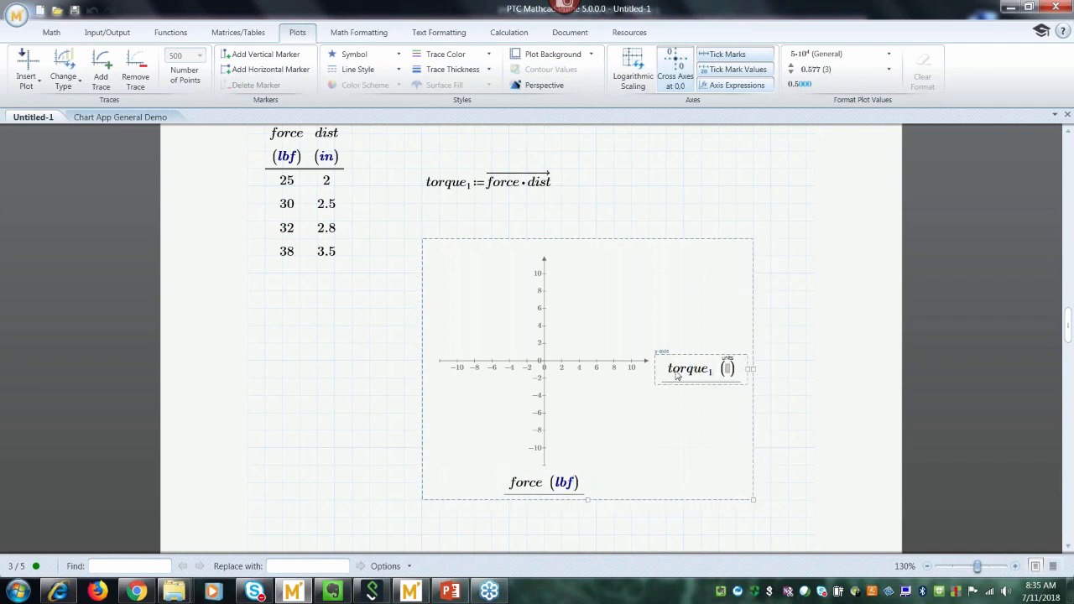
pyautogui.click(728, 369)
pyautogui.write('lbf*in')
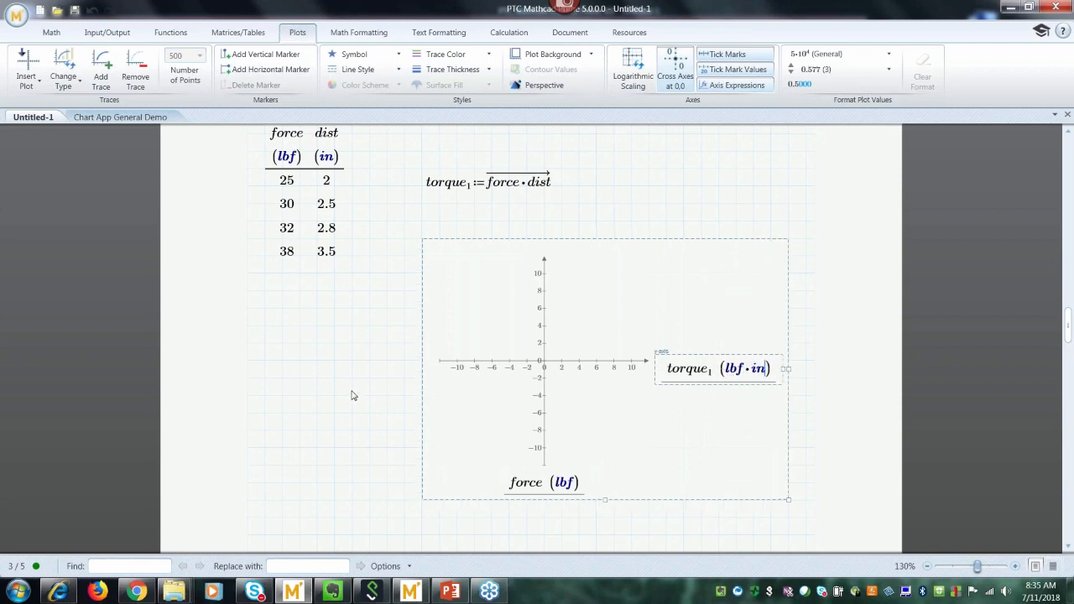
pyautogui.click(350, 392)
# Shrink the plot and move it up beneath the torque₁ definition.
pyautogui.click(530, 396)
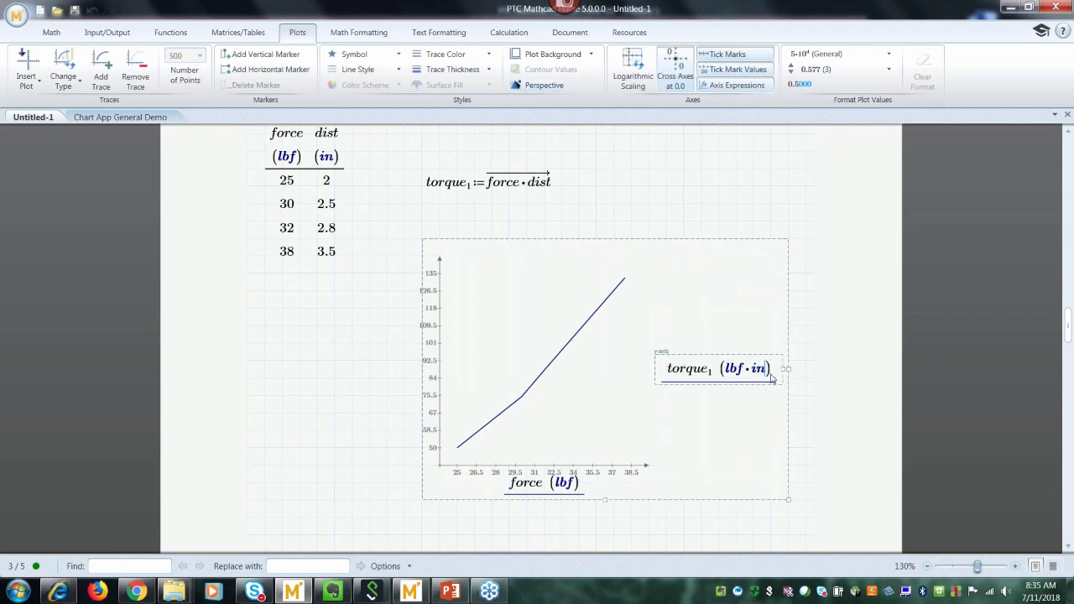
pyautogui.moveTo(786, 369); pyautogui.dragTo(810, 374)
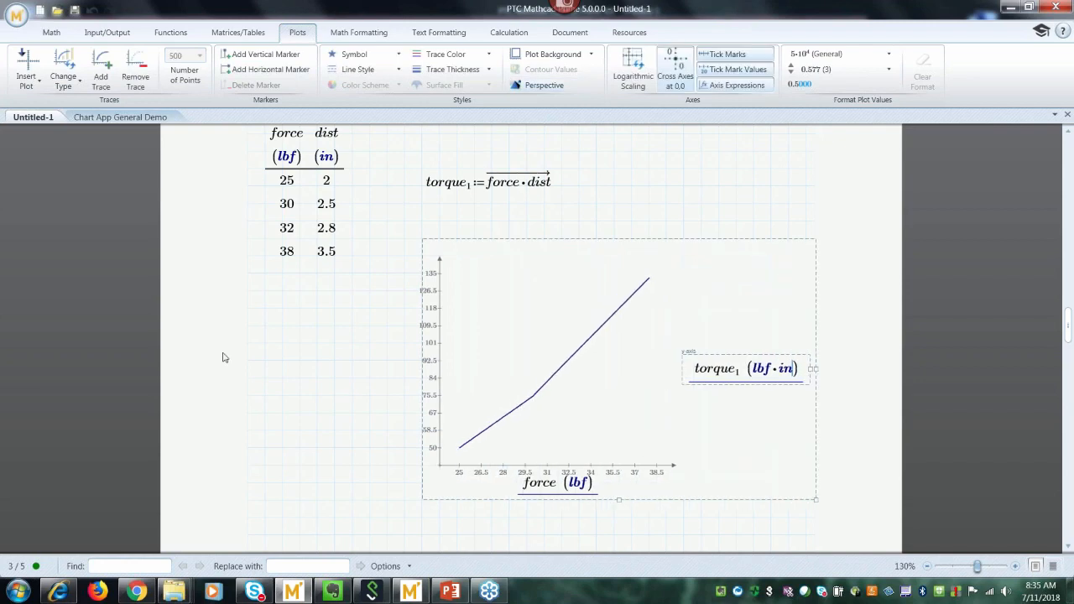
pyautogui.click(331, 417)
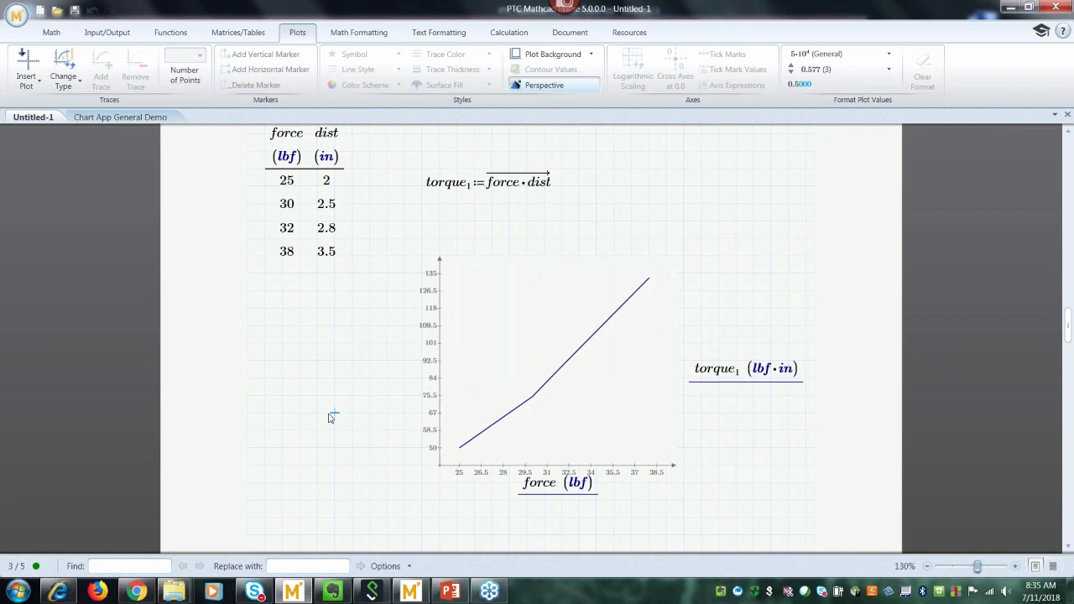
pyautogui.click(772, 439)
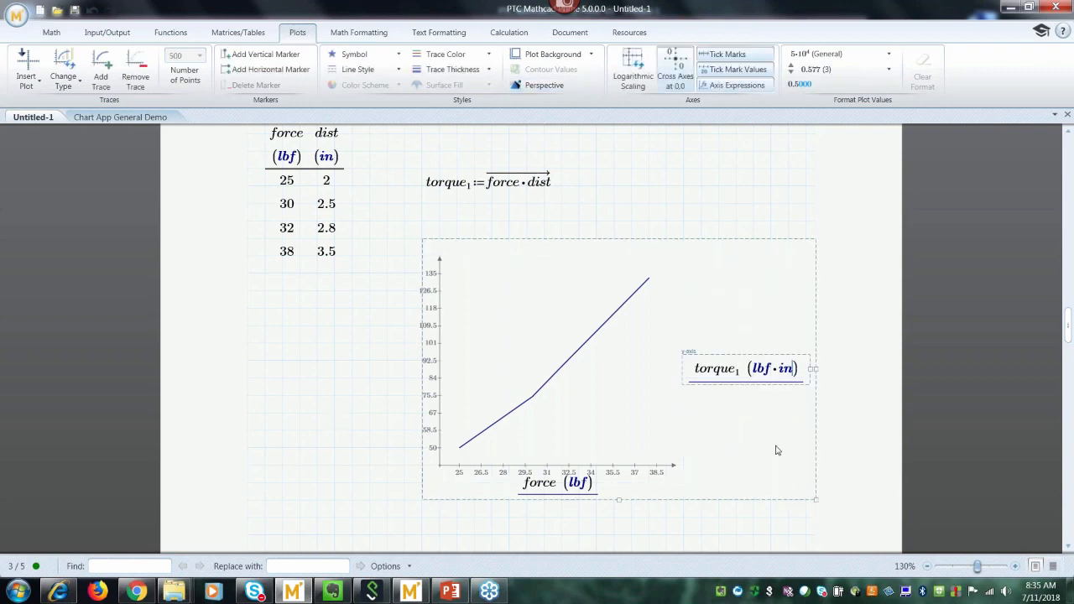
pyautogui.moveTo(815, 499); pyautogui.dragTo(728, 394)
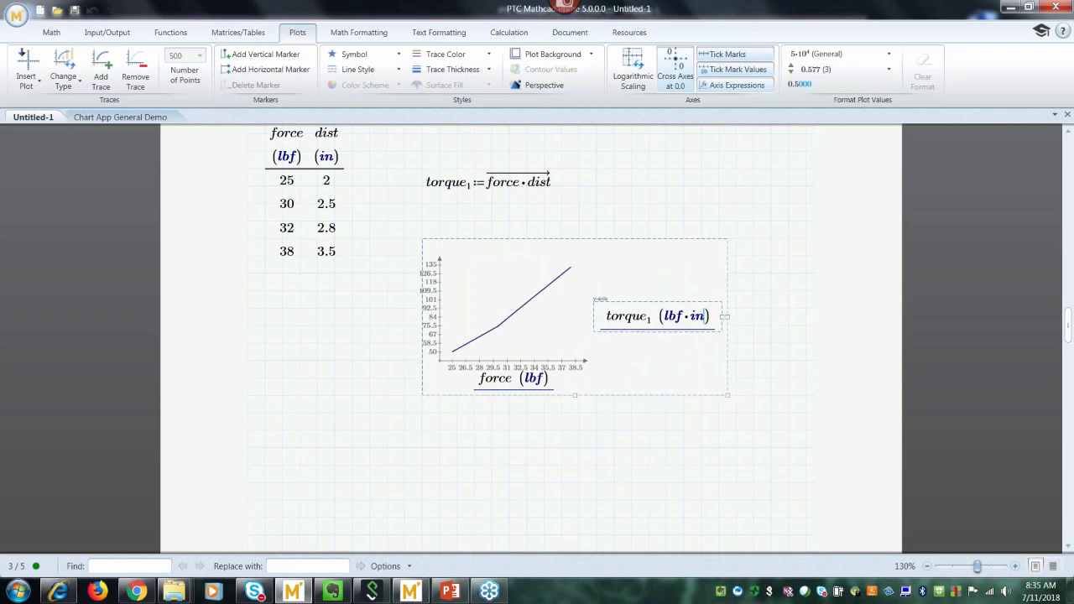
pyautogui.moveTo(659, 238); pyautogui.dragTo(746, 203)
pyautogui.click(463, 367)
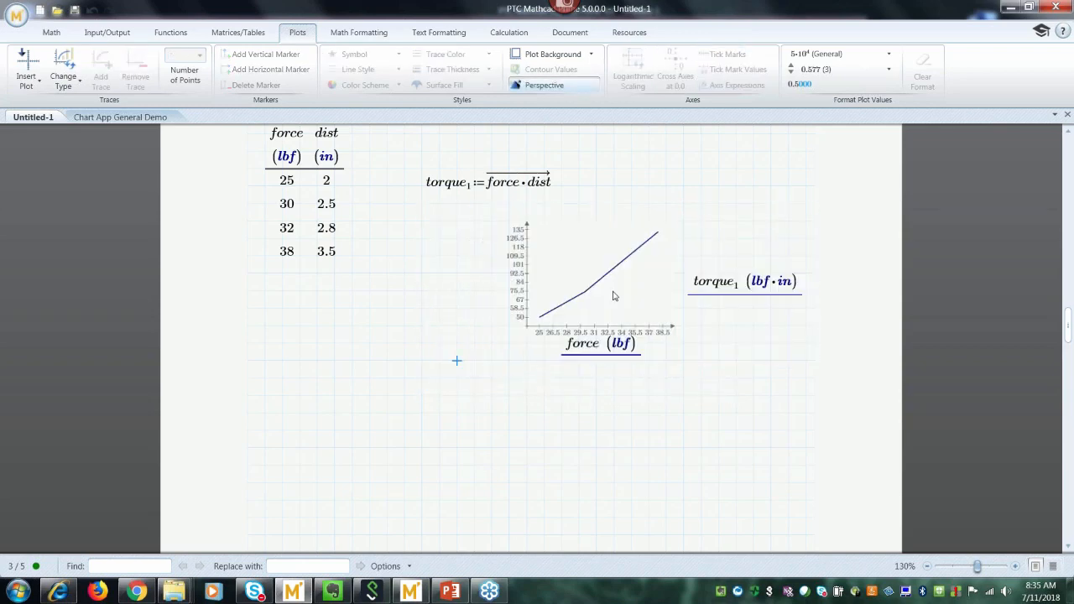
pyautogui.click(269, 383)
pyautogui.moveTo(1068, 329); pyautogui.dragTo(1069, 331)
pyautogui.scroll(-3, 1068, 333)
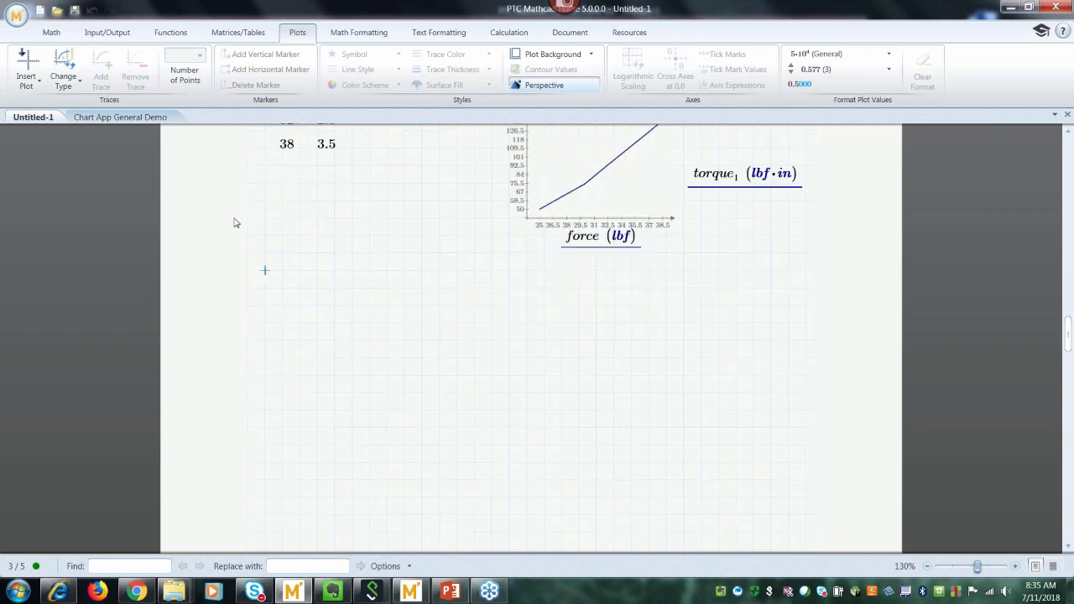
pyautogui.click(50, 36)
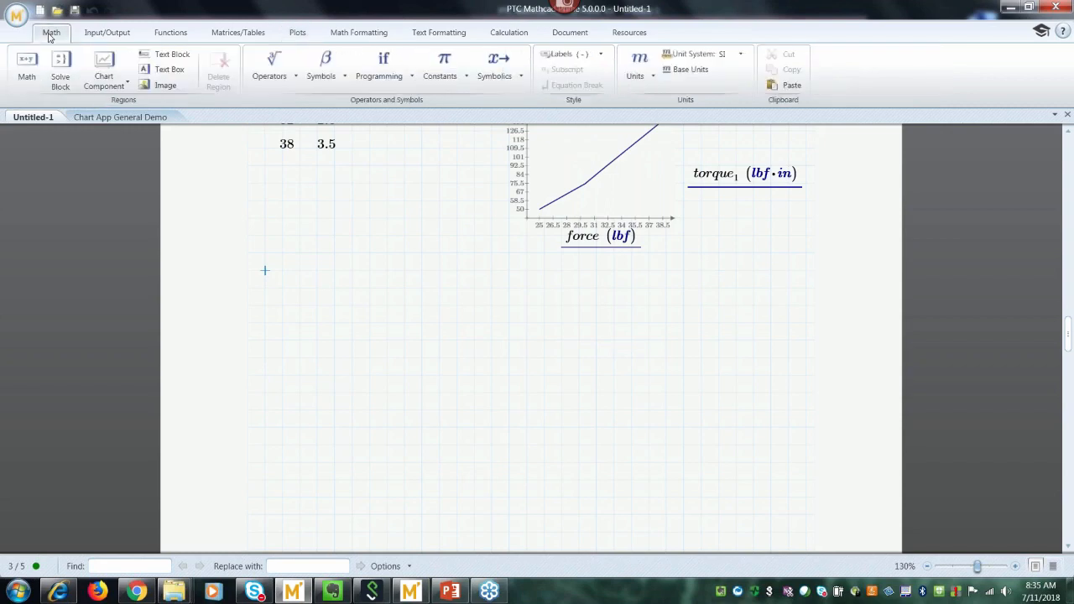
# Insert a chart component and set its X1 input to force.
pyautogui.click(110, 79)
pyautogui.click(120, 104)
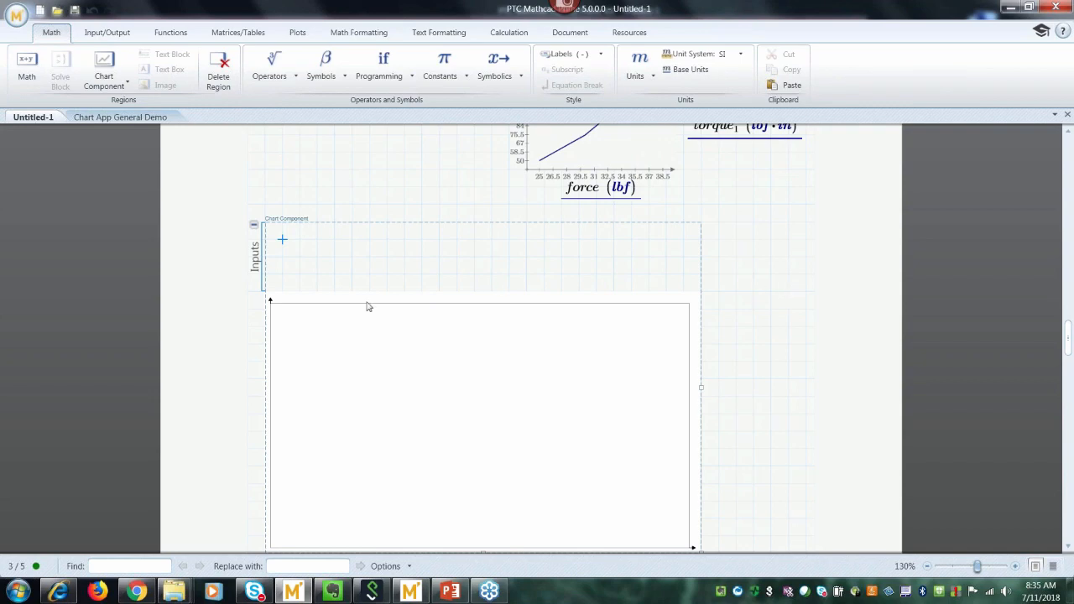
pyautogui.rightClick(302, 257)
pyautogui.click(337, 328)
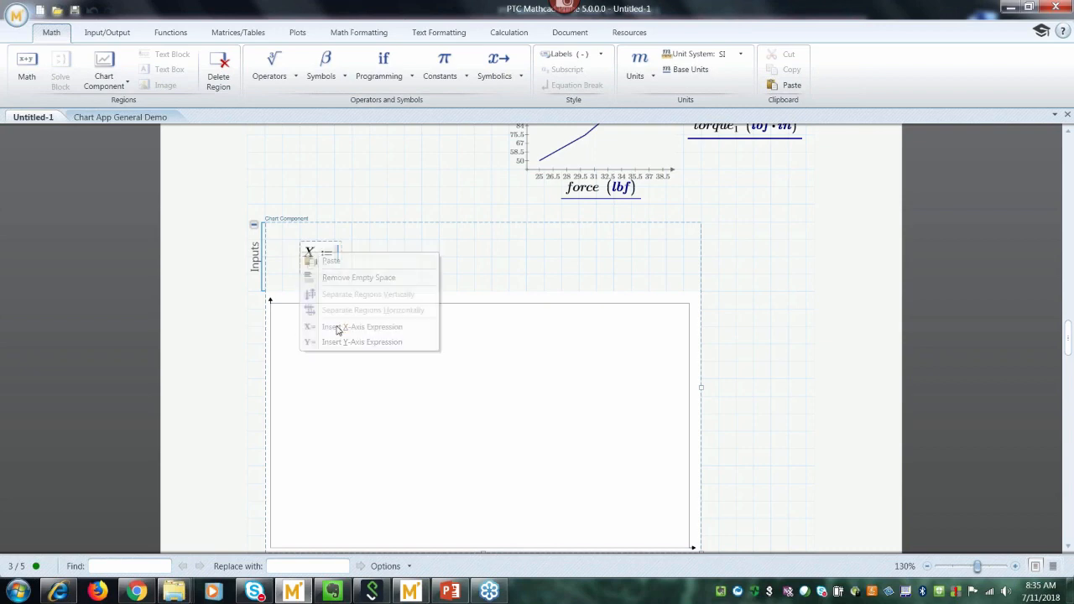
pyautogui.write('force')
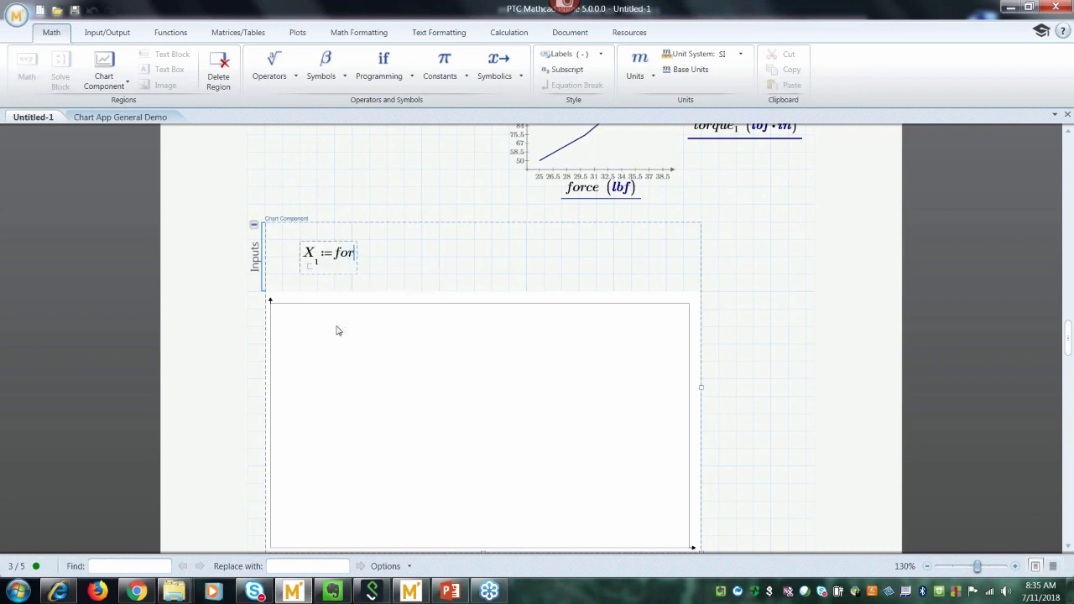
# Add Y1 := torque₁ so the chart draws its line.
pyautogui.rightClick(423, 260)
pyautogui.click(453, 350)
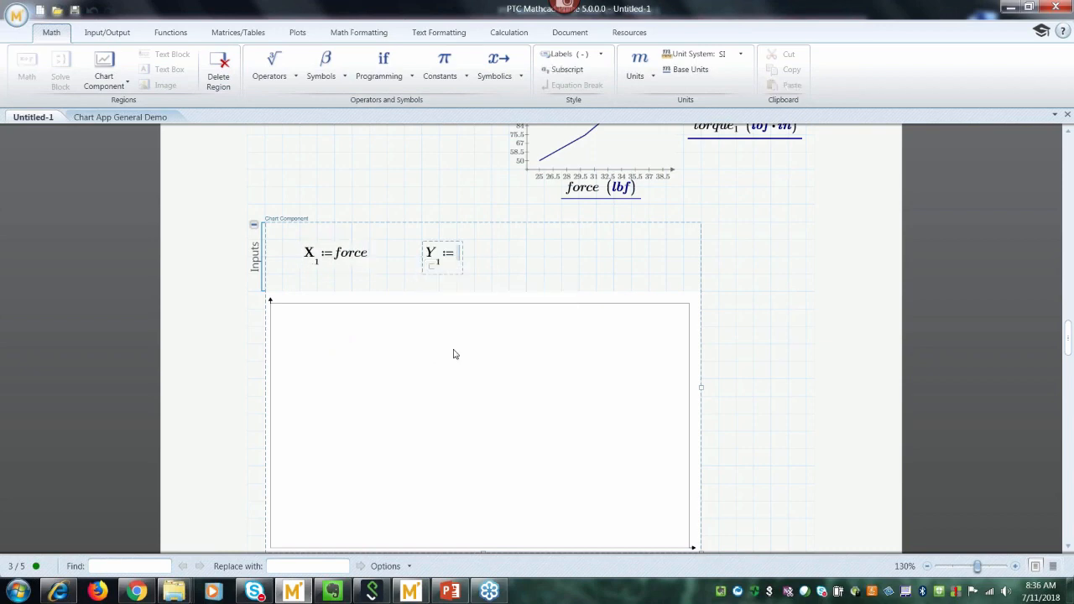
pyautogui.write('torque')
pyautogui.hotkey('ctrl', '-')
pyautogui.write('1')
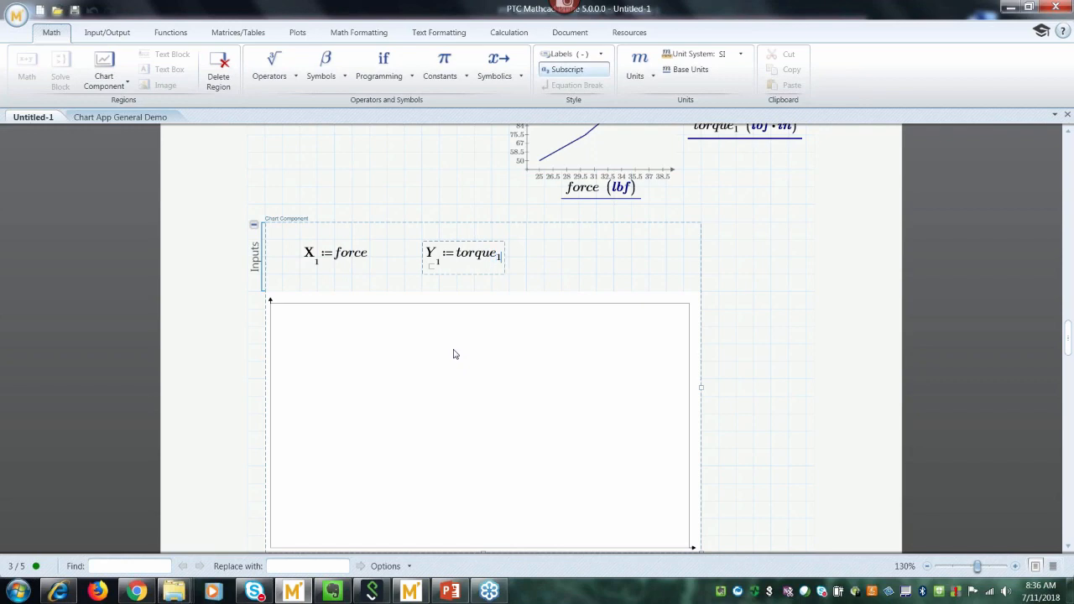
pyautogui.click(735, 328)
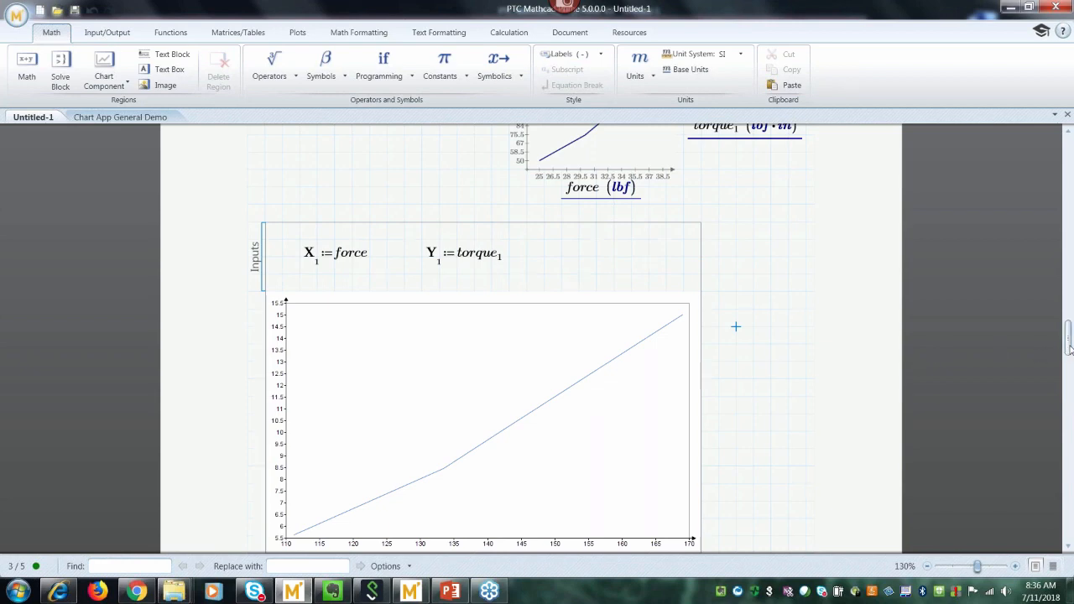
pyautogui.moveTo(1070, 348); pyautogui.dragTo(1070, 354)
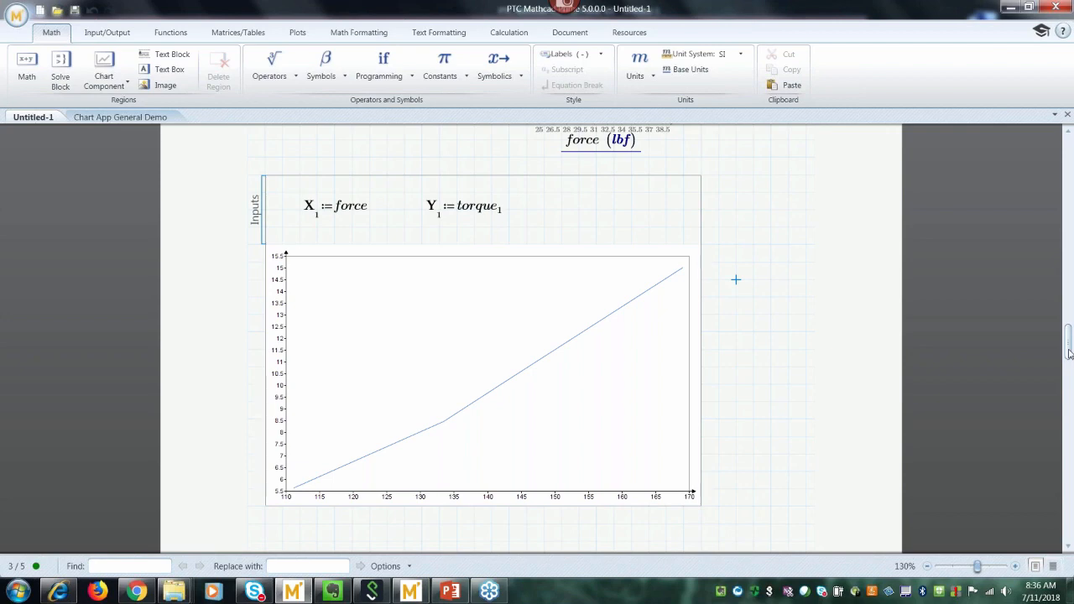
pyautogui.scroll(5, 482, 359)
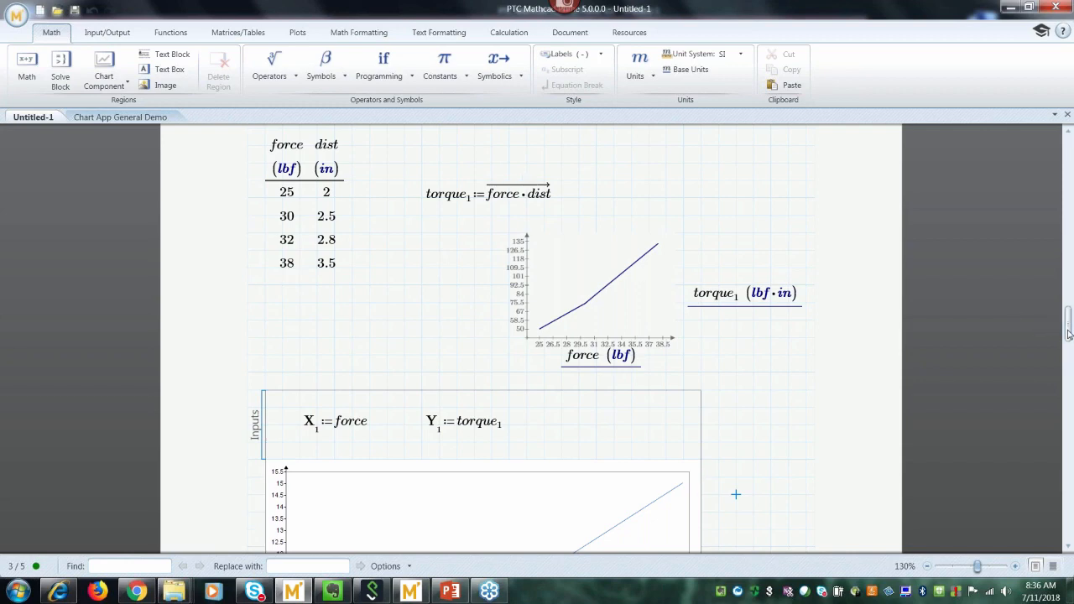
pyautogui.moveTo(1068, 333); pyautogui.dragTo(1067, 360)
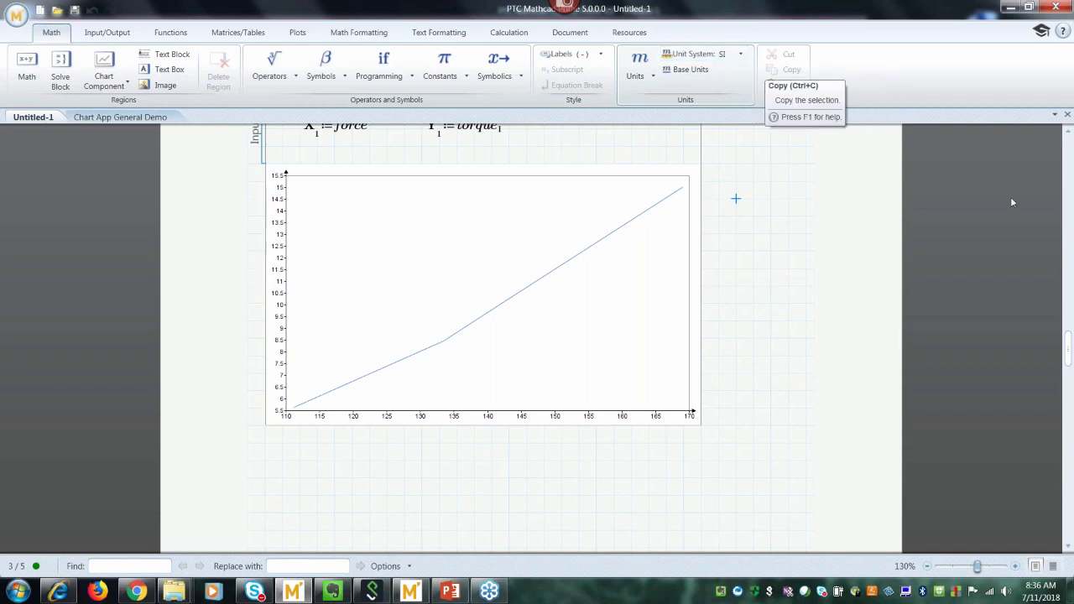
pyautogui.moveTo(1068, 361); pyautogui.dragTo(1067, 354)
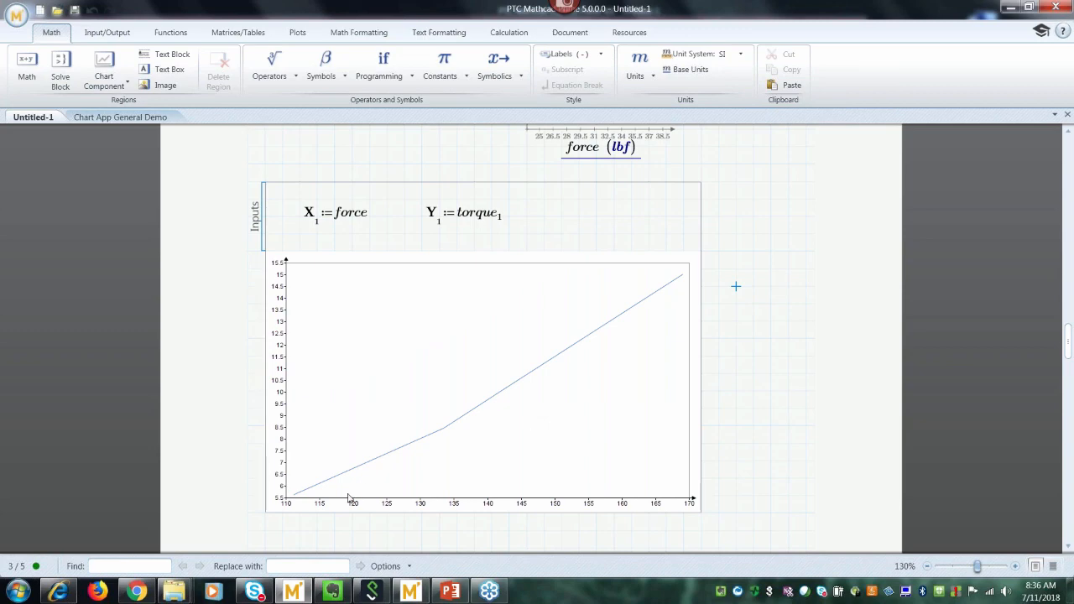
# Change the chart inputs to X1 := force/lbf and Y1 := torque₁/(lbf·in).
pyautogui.click(368, 220)
pyautogui.write('/lbf')
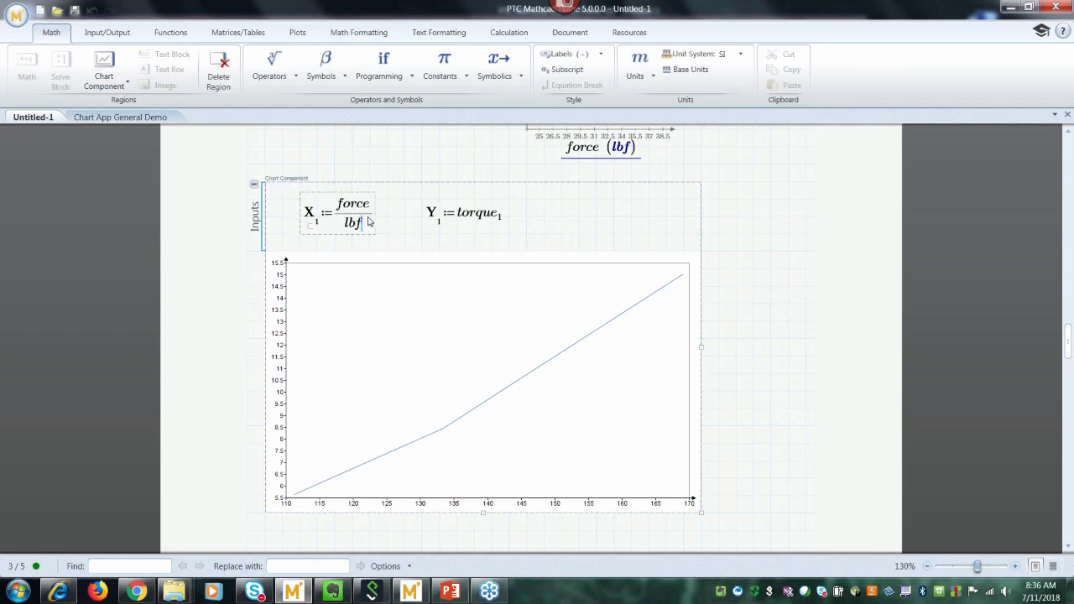
pyautogui.click(719, 304)
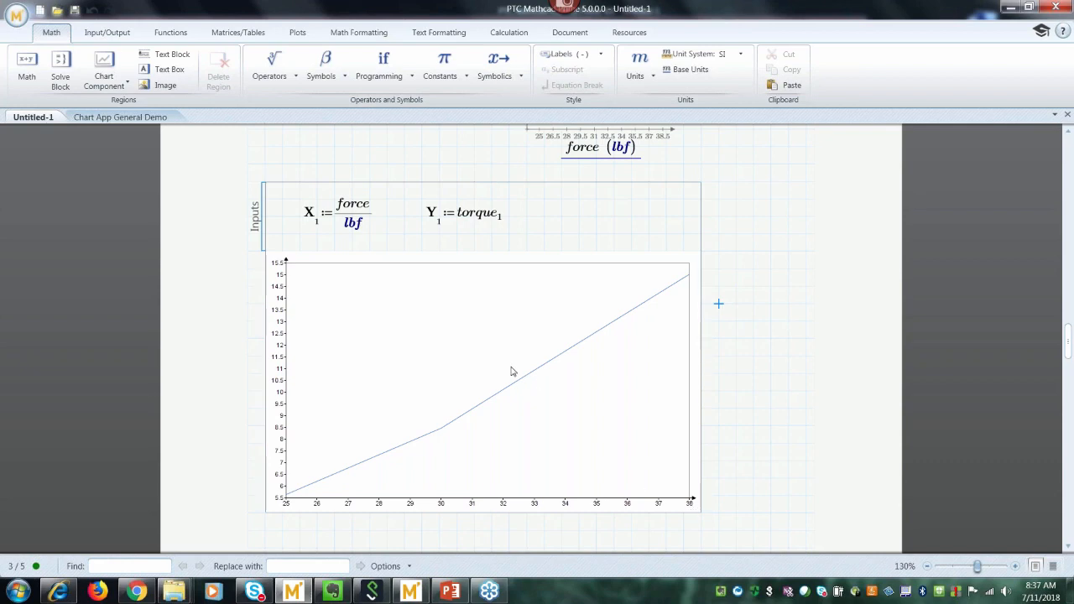
pyautogui.click(503, 221)
pyautogui.write('/')
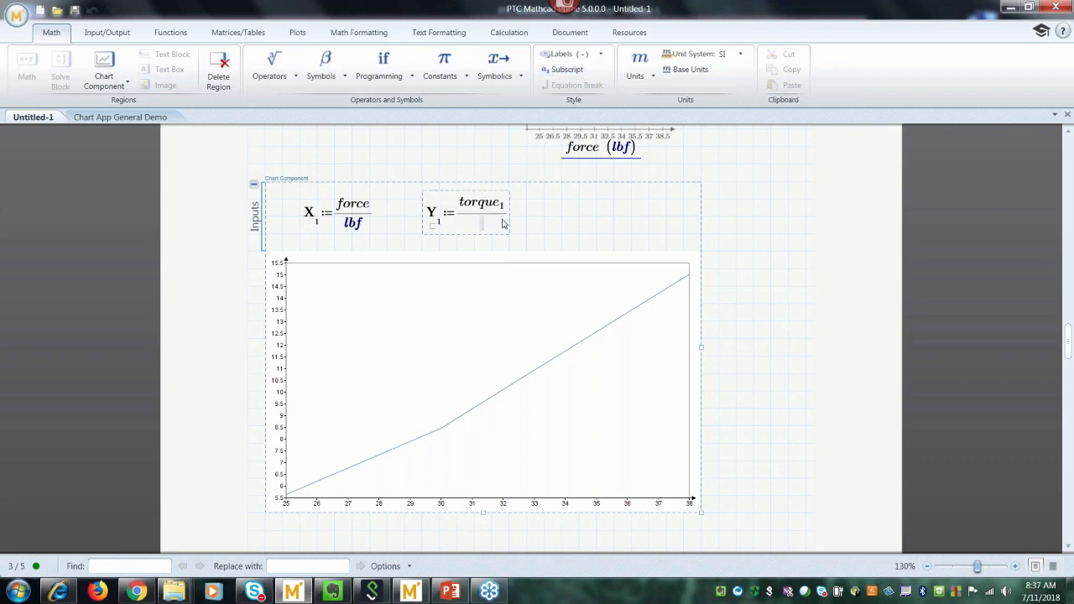
pyautogui.write('lbf*in')
pyautogui.click(750, 267)
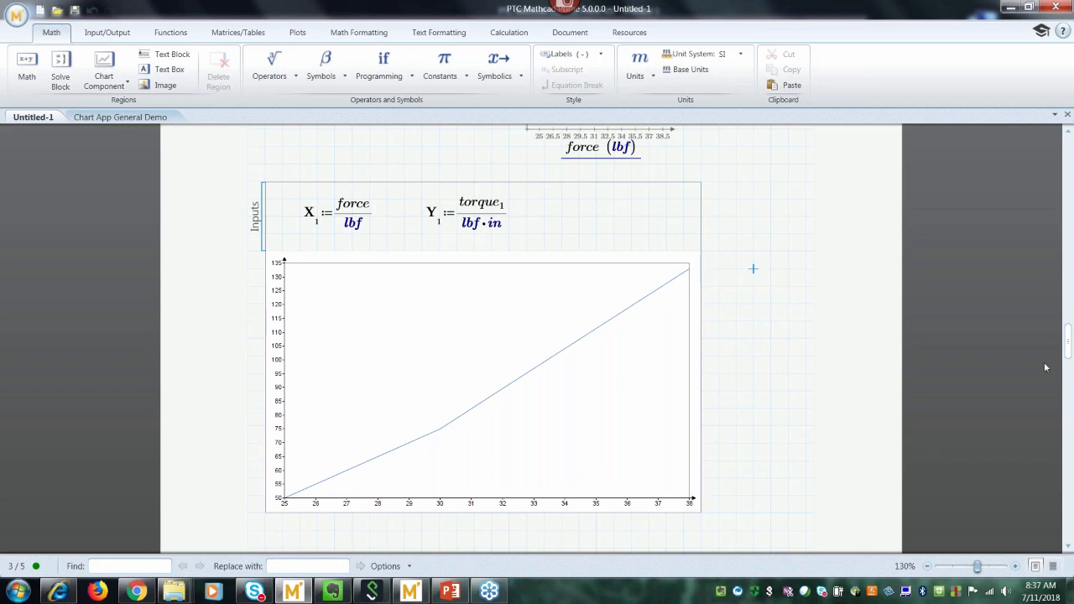
pyautogui.moveTo(1070, 356); pyautogui.dragTo(1071, 339)
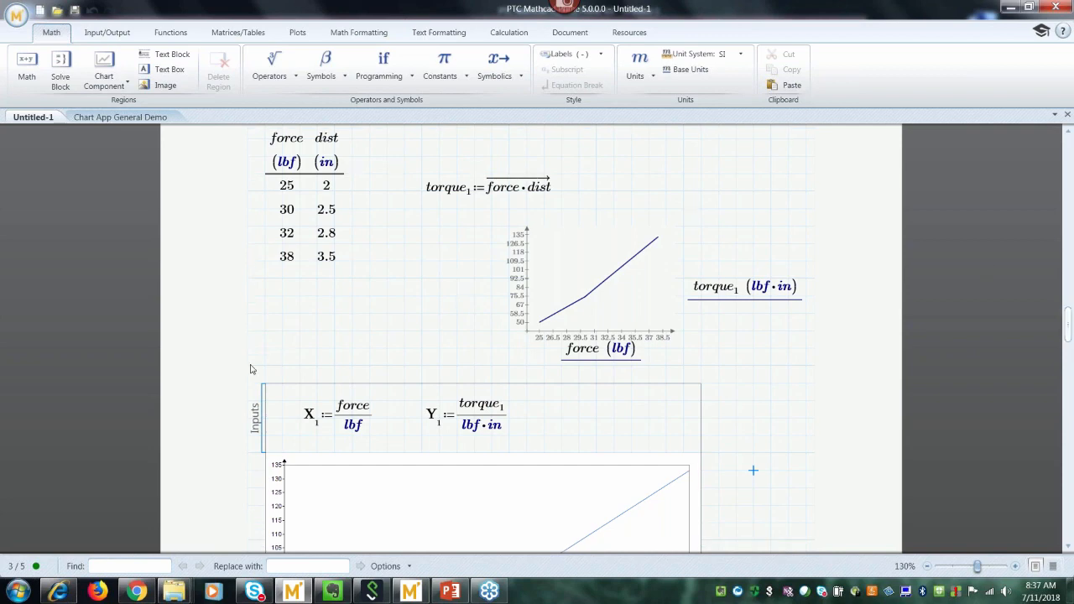
# Evaluate torque.1= in lbf·in below the table, showing 50, 75, 89.6 and 133.
pyautogui.press('Return')
pyautogui.press('Return')
pyautogui.press('Return')
pyautogui.press('Return')
pyautogui.press('Return')
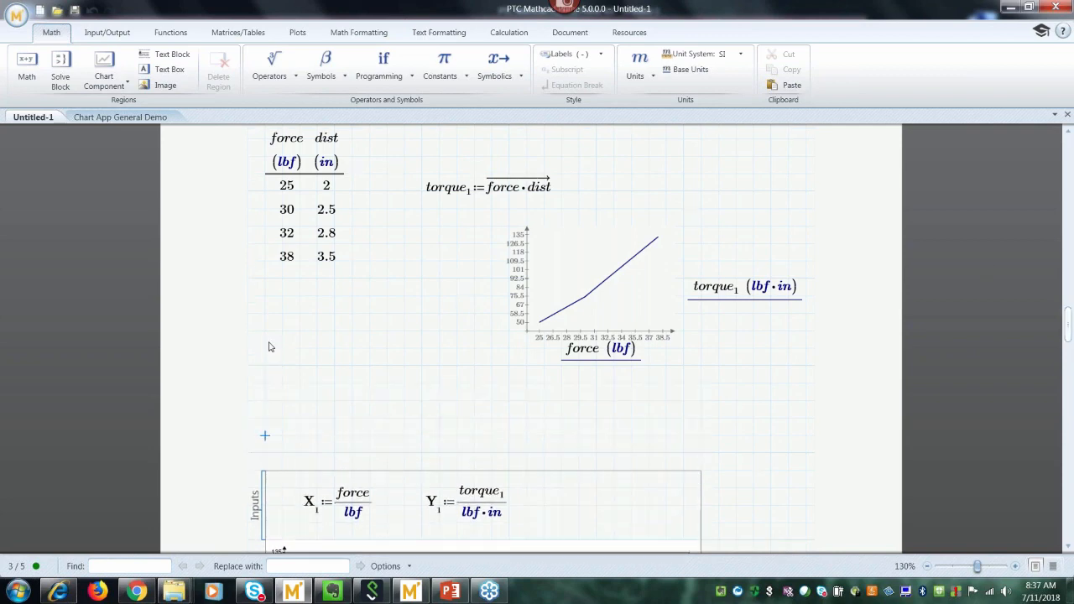
pyautogui.click(261, 322)
pyautogui.write('torque')
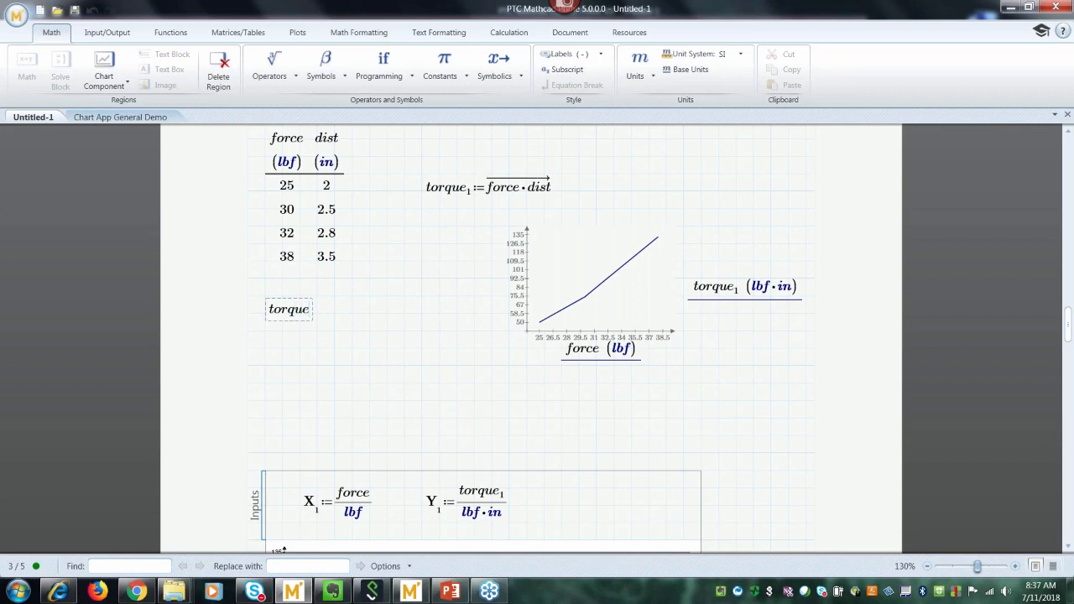
pyautogui.write('.1=')
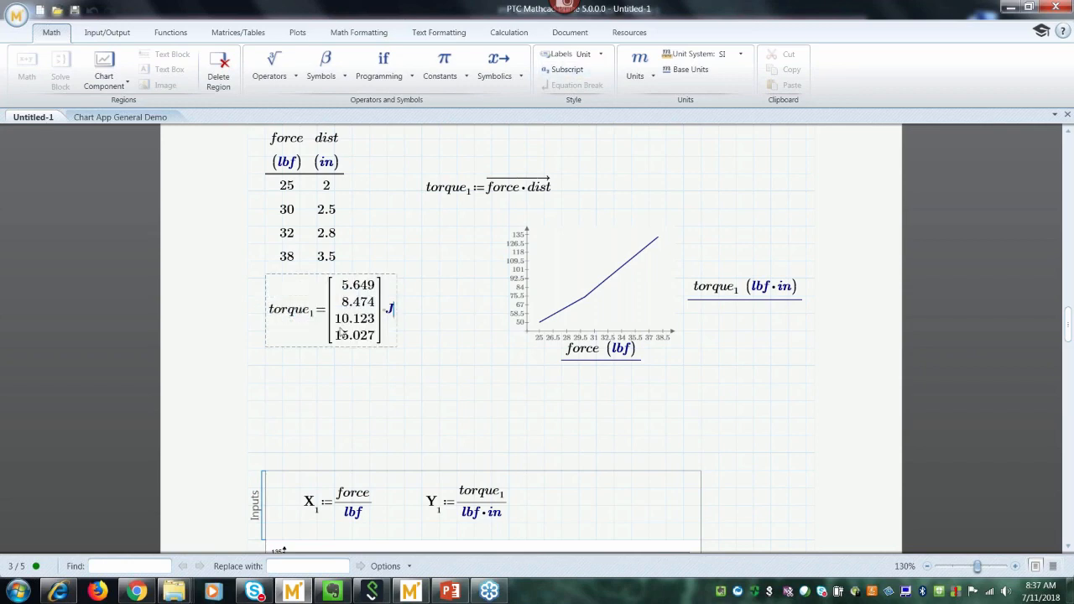
pyautogui.write('lbf*in')
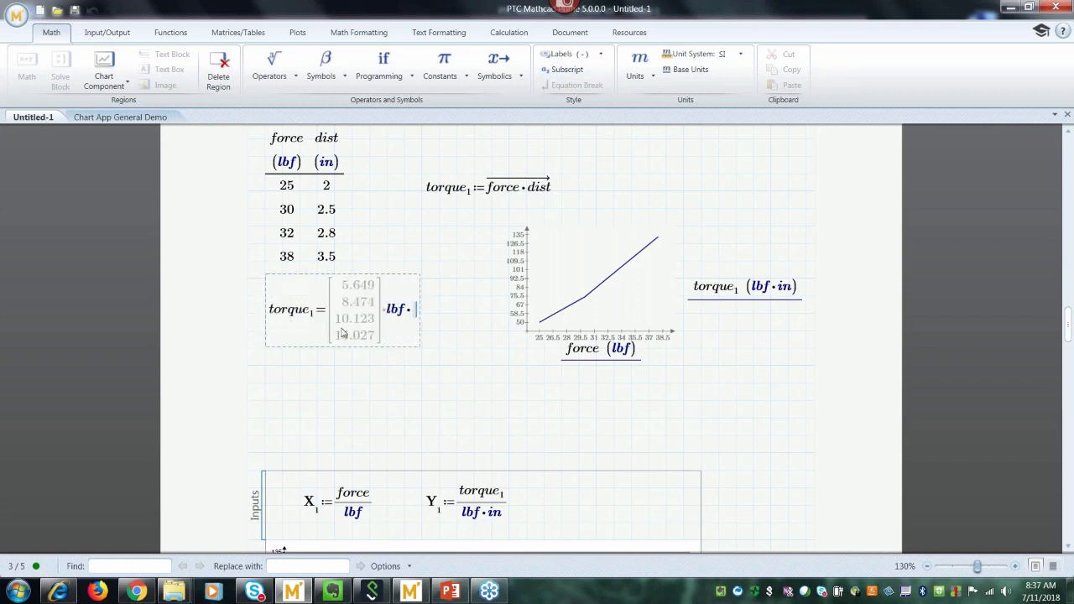
pyautogui.press('Return')
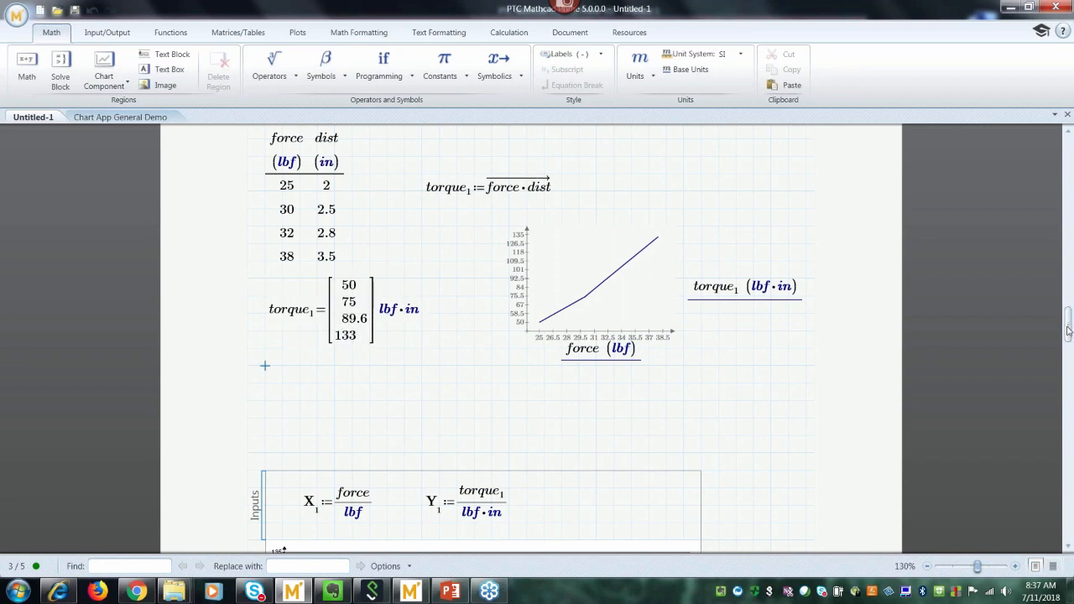
pyautogui.moveTo(1064, 321); pyautogui.dragTo(1069, 360)
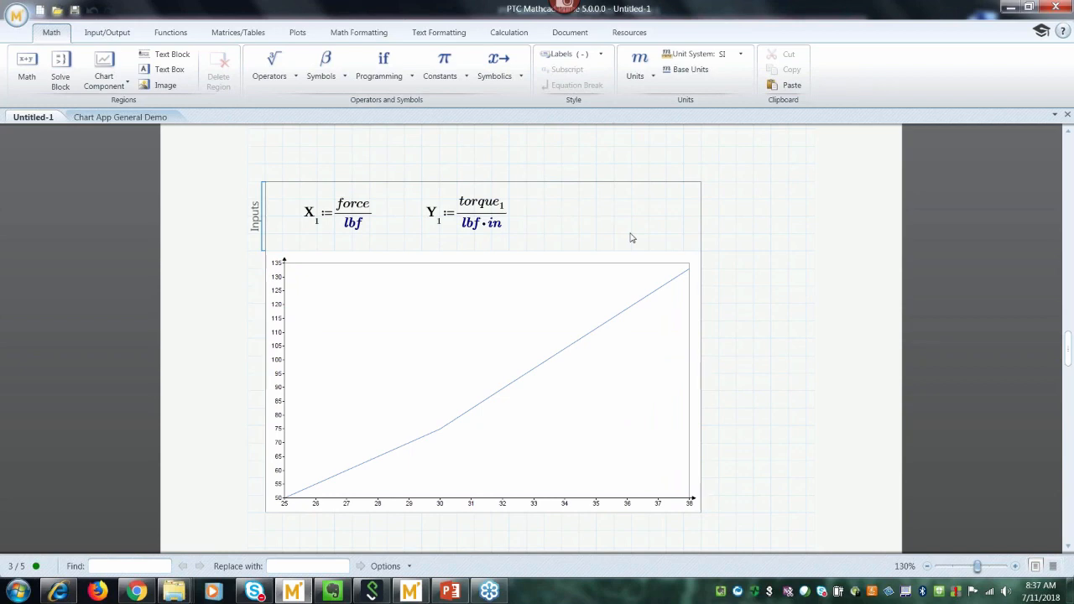
# Add a second X-axis input X₂ := force/lbf to the chart.
pyautogui.click(547, 243)
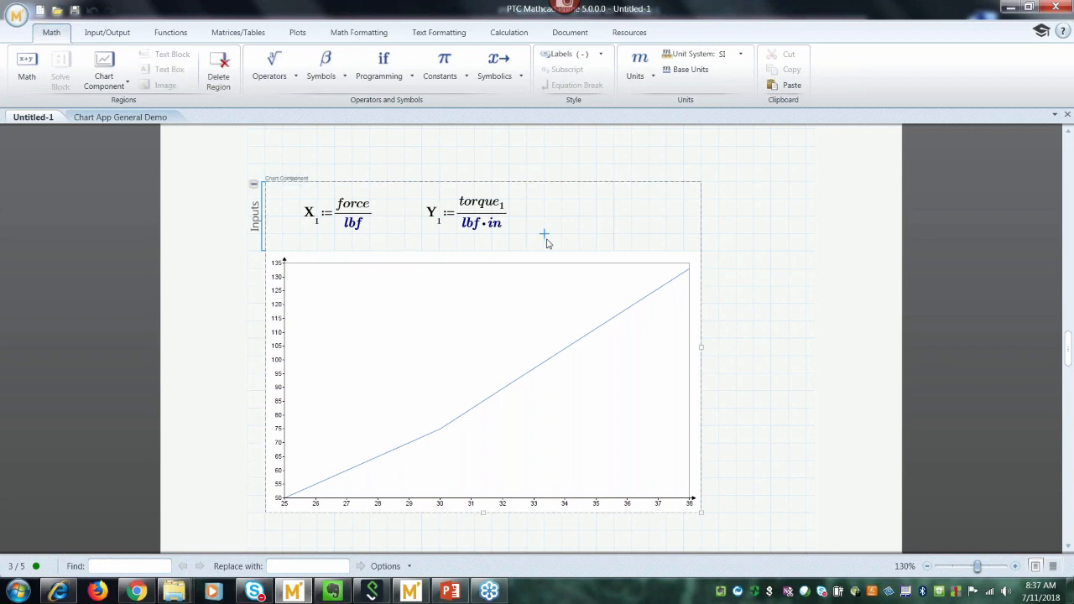
pyautogui.press('Return')
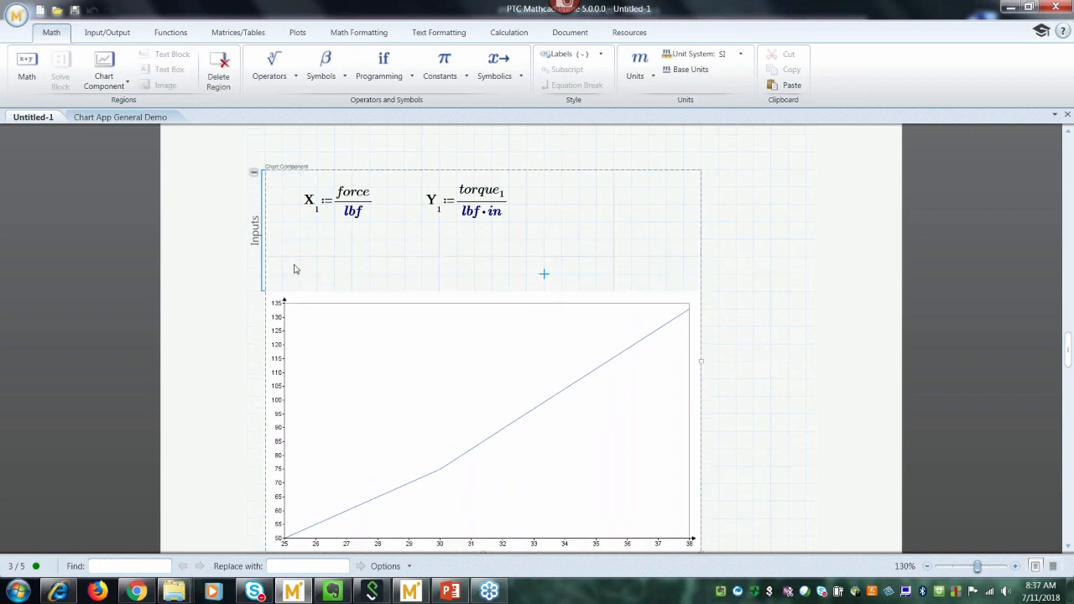
pyautogui.click(300, 259)
pyautogui.rightClick(301, 260)
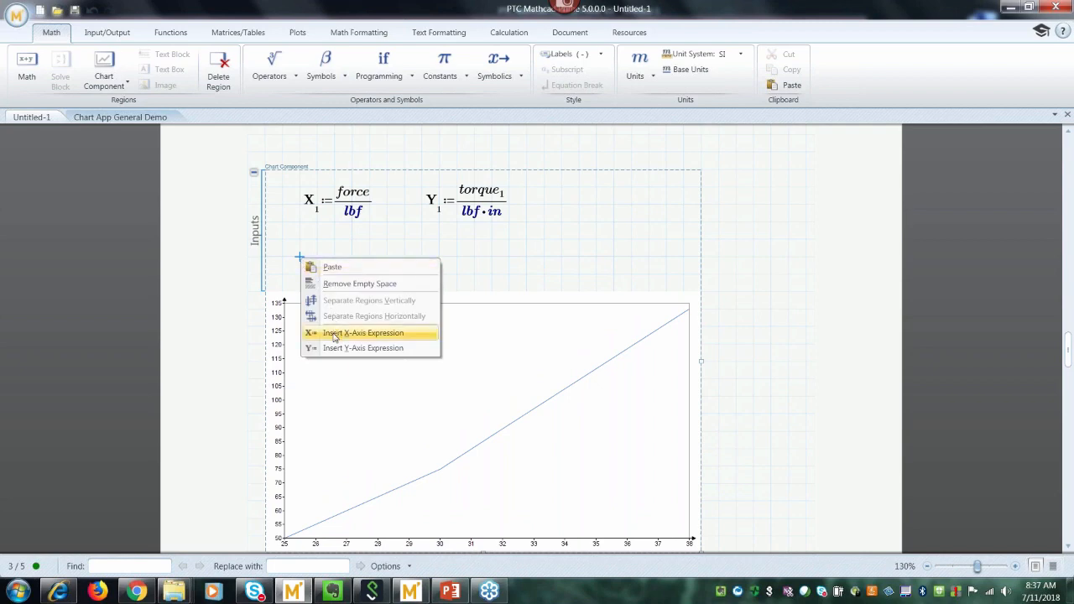
pyautogui.click(334, 336)
pyautogui.write('force')
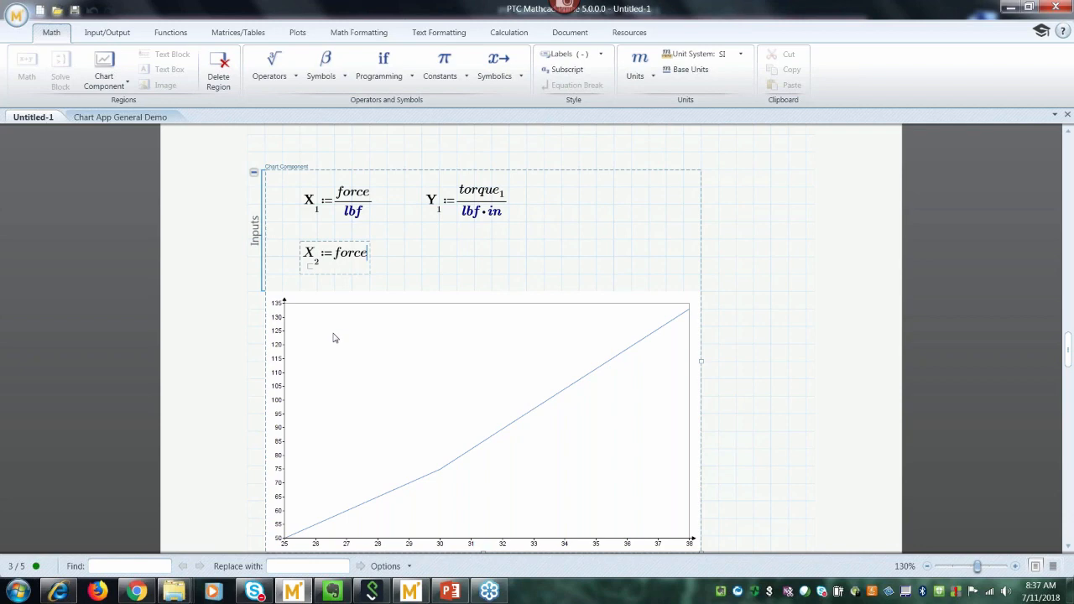
pyautogui.write('/lbf')
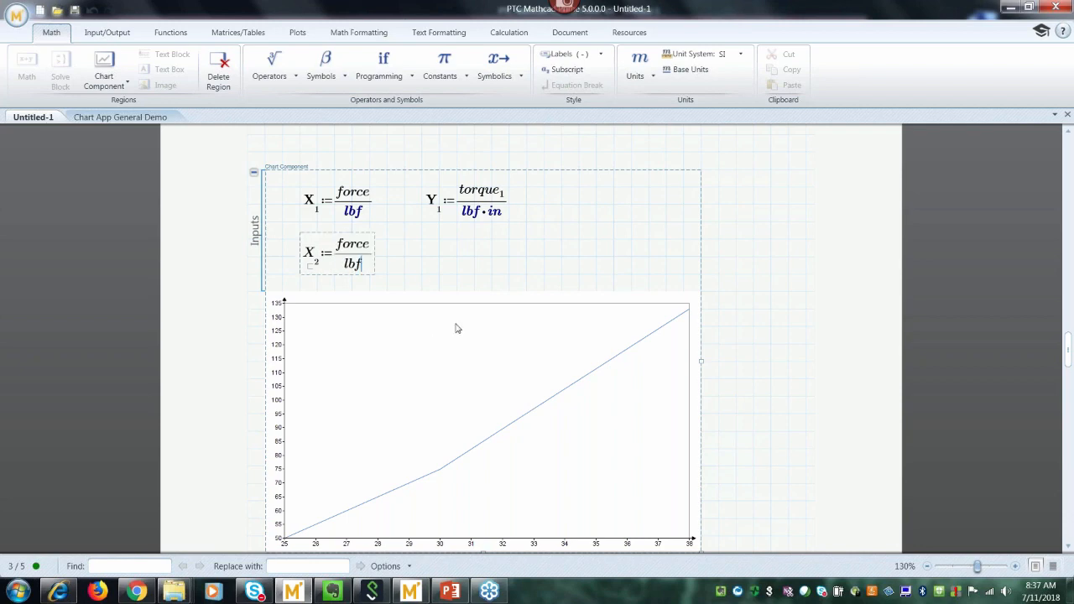
# Add a Y₂ input as torque₁ divided by lbf·in.
pyautogui.rightClick(422, 257)
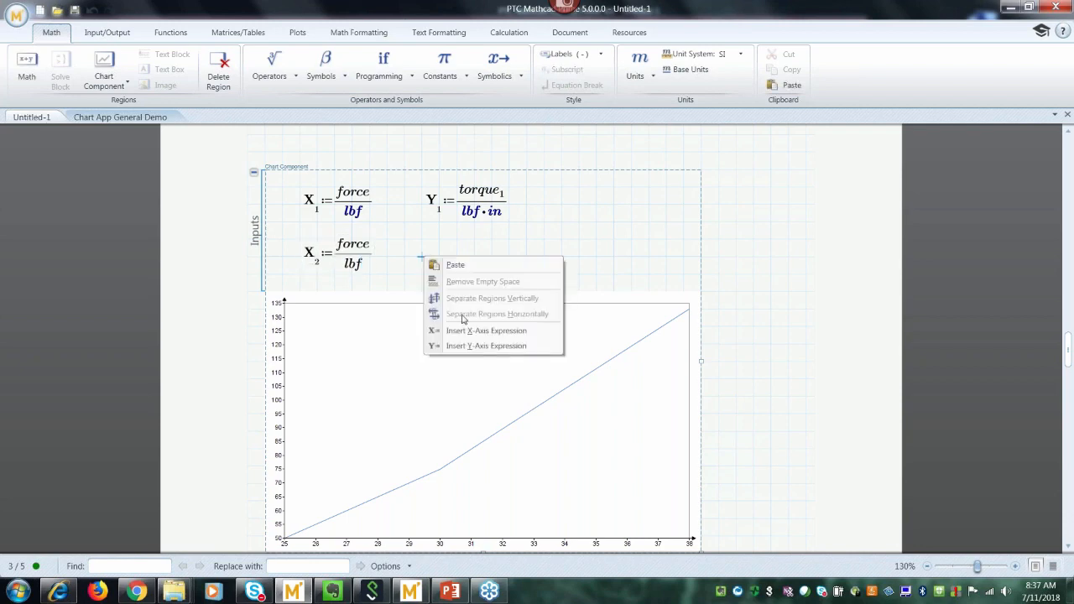
pyautogui.click(470, 346)
pyautogui.write('to')
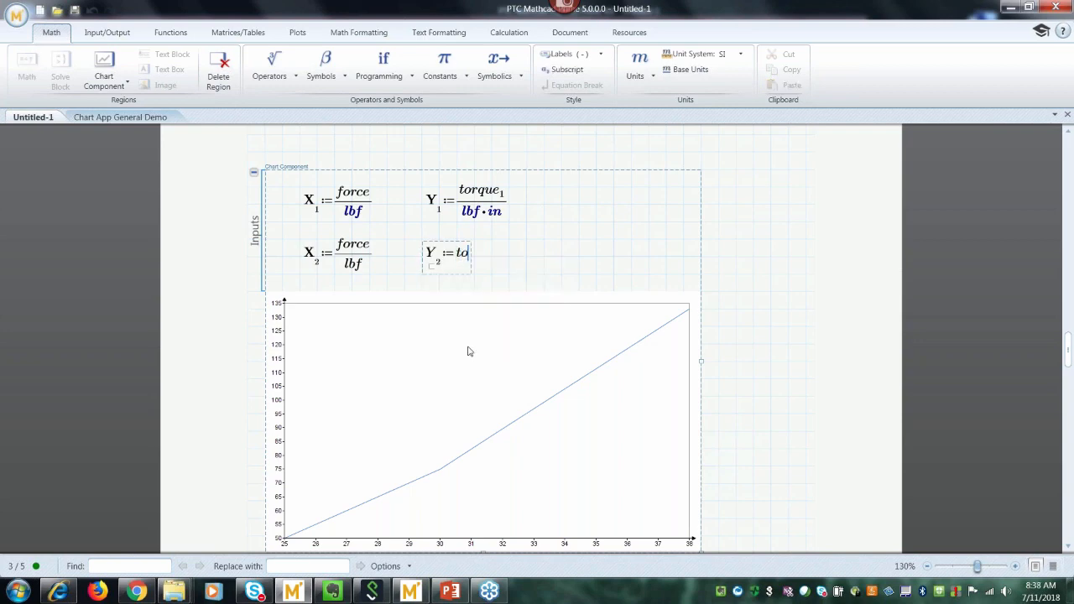
pyautogui.write('rque')
pyautogui.write('.1')
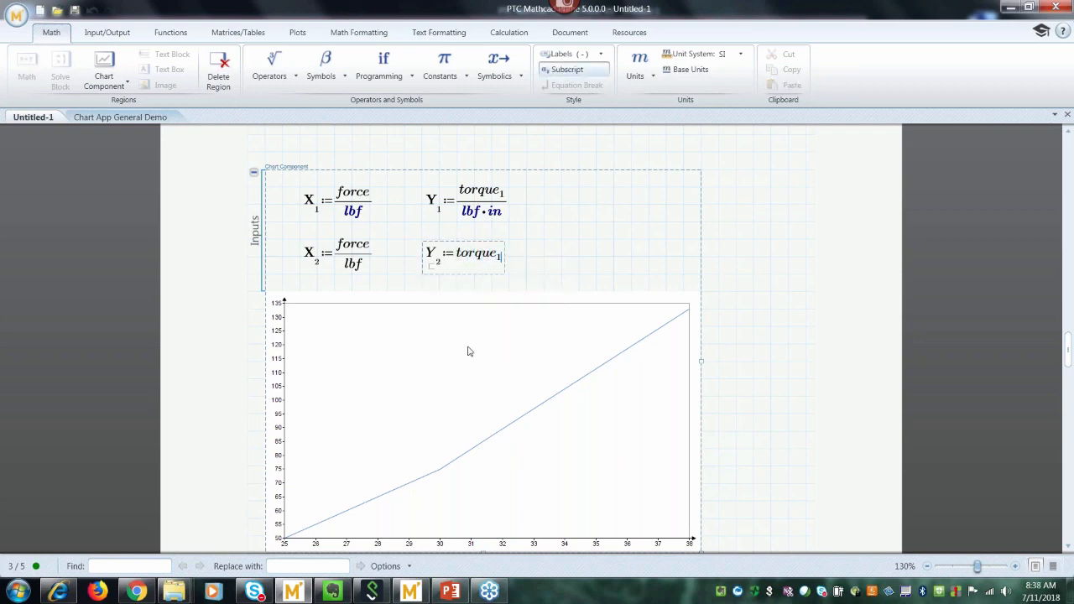
pyautogui.press('space')
pyautogui.write('/lbf')
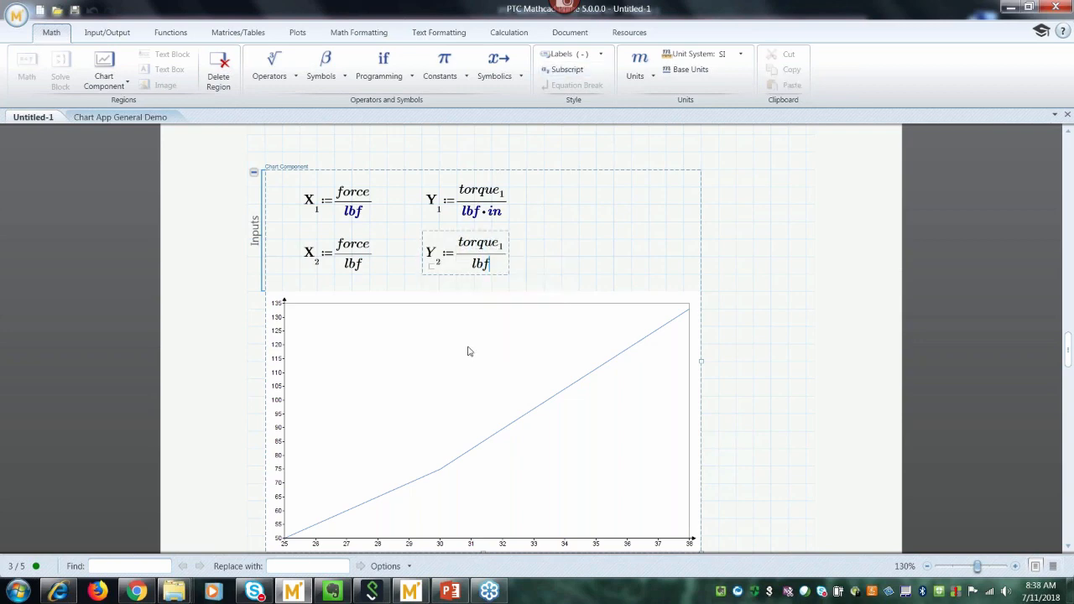
pyautogui.write('*in')
pyautogui.press('space')
# Multiply Y₂ by 2, then open the chart in an enlarged PTC Mathcad Chart editor.
pyautogui.write('*2')
pyautogui.click(747, 366)
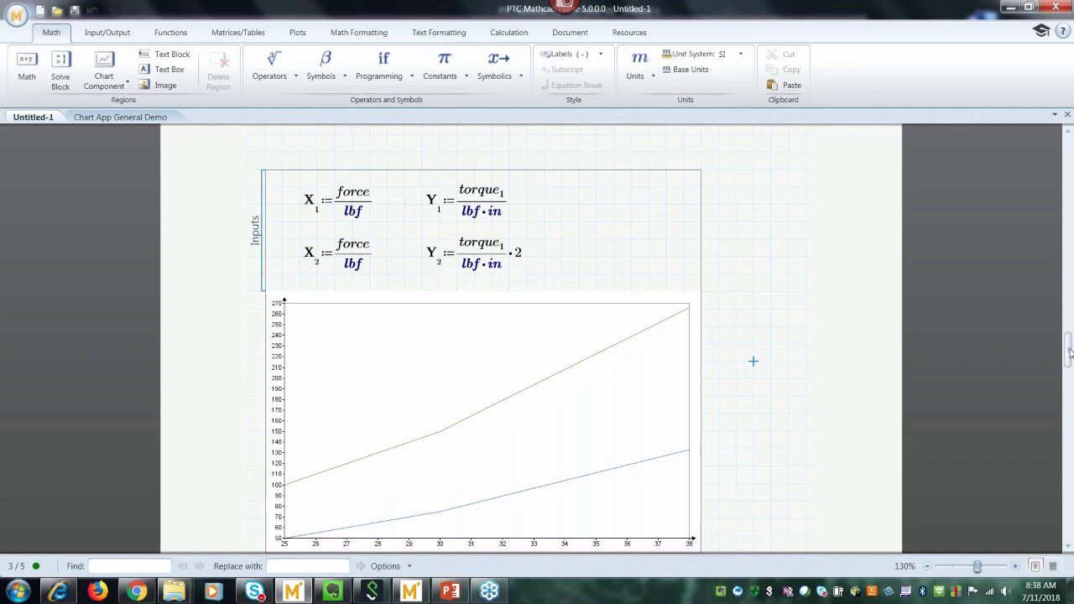
pyautogui.doubleClick(575, 384)
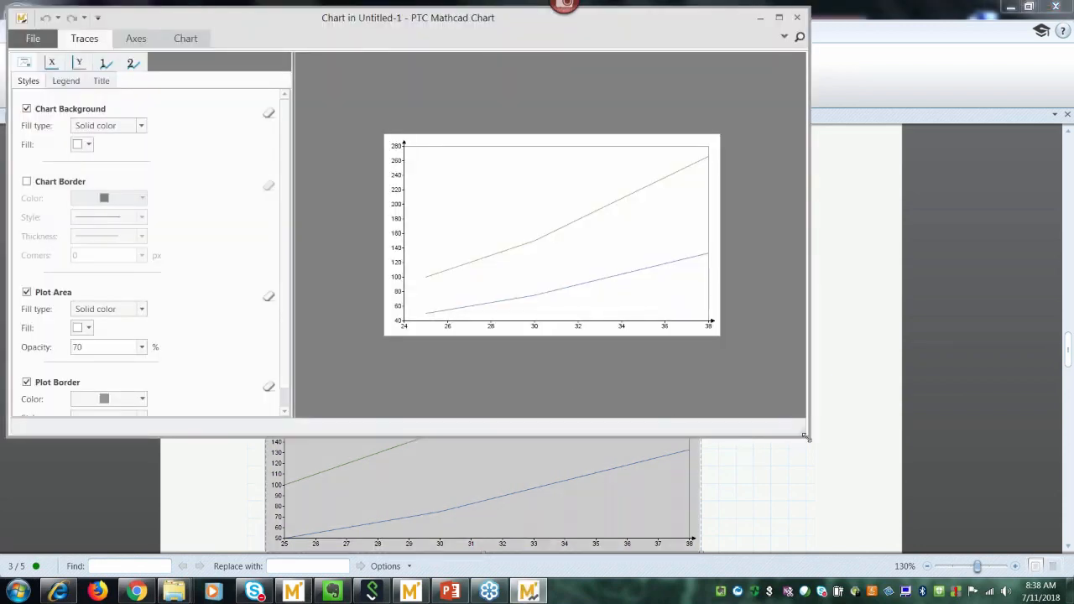
pyautogui.moveTo(805, 436); pyautogui.dragTo(868, 505)
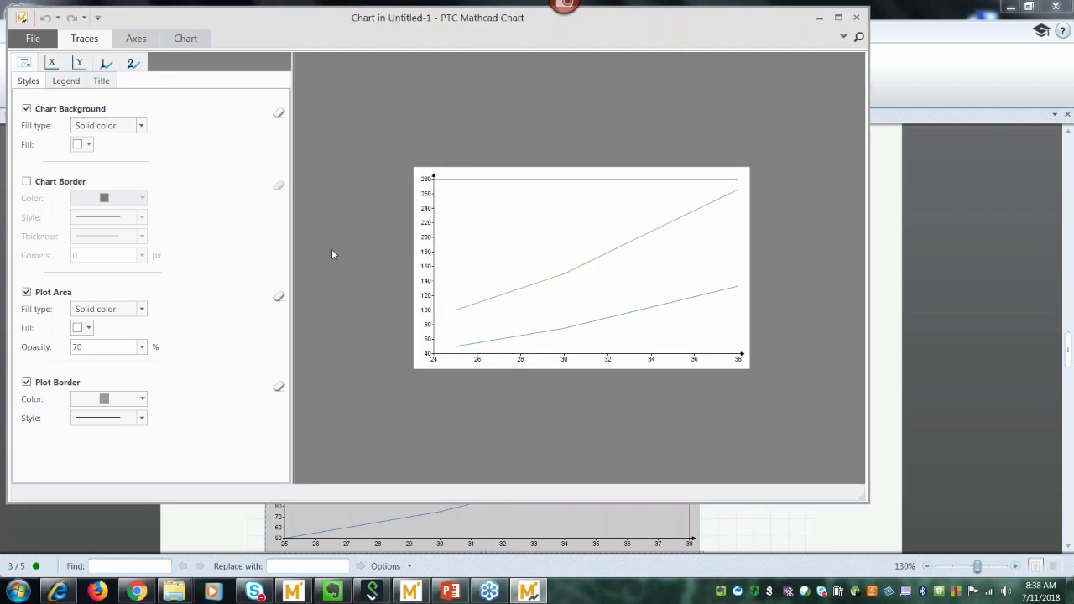
# Give the blue first trace a thicker line.
pyautogui.click(105, 64)
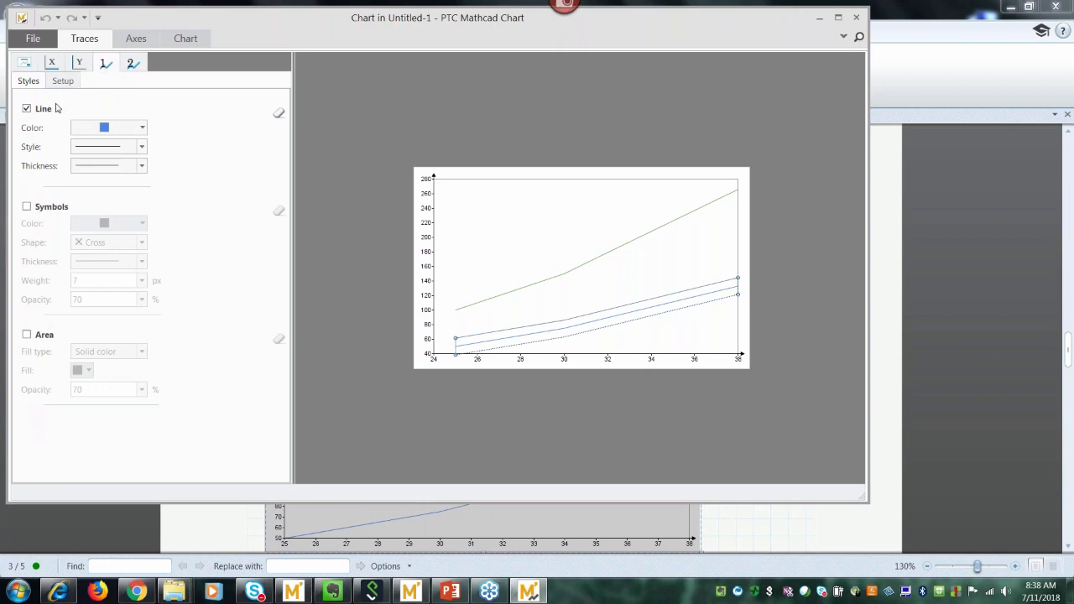
pyautogui.click(143, 166)
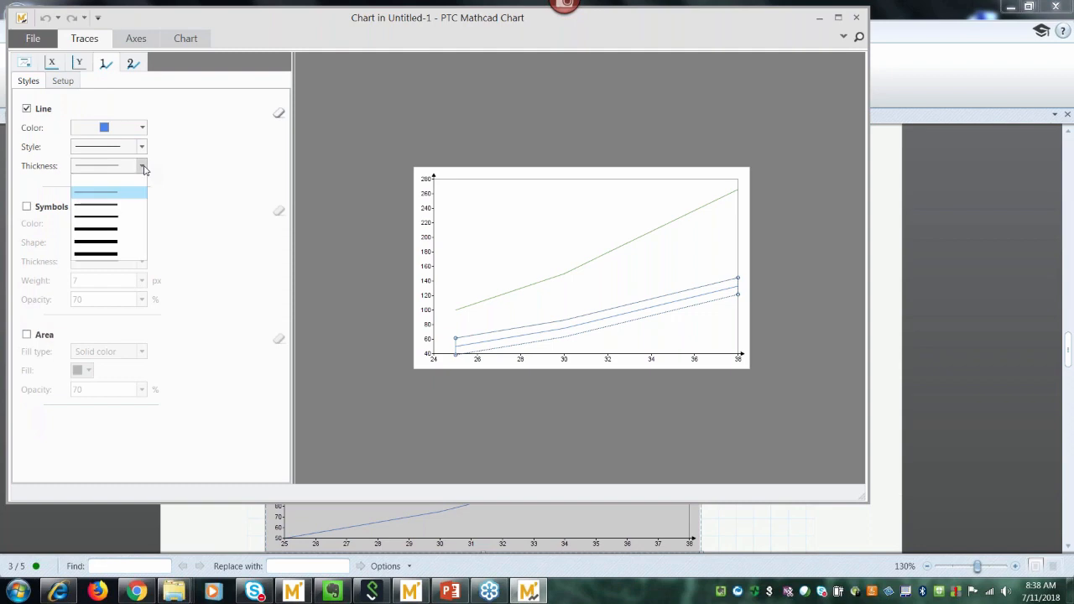
pyautogui.click(116, 223)
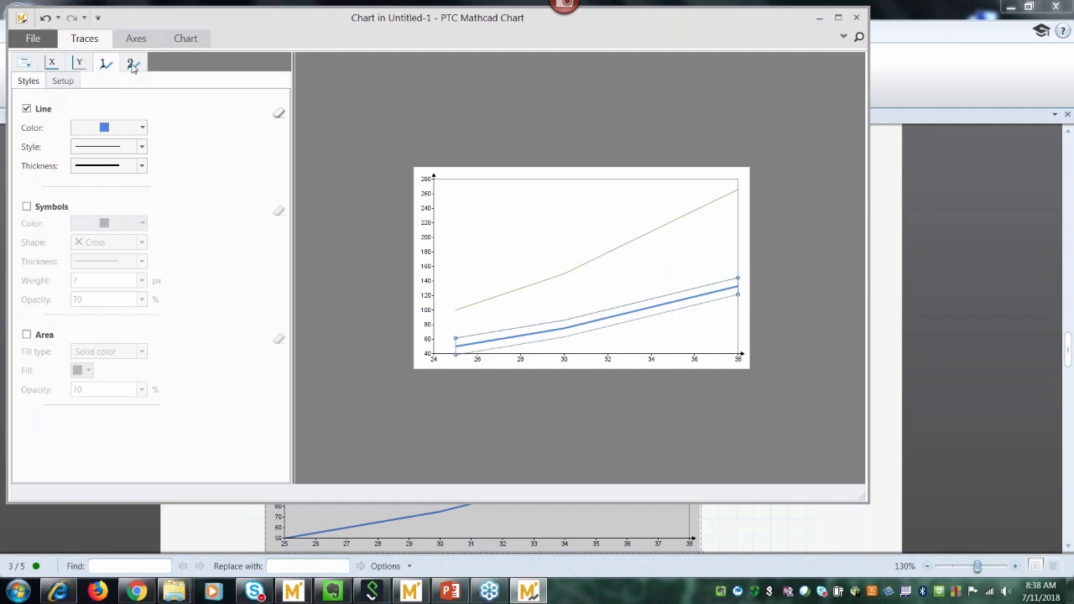
# Make the second trace a thicker red line.
pyautogui.click(132, 67)
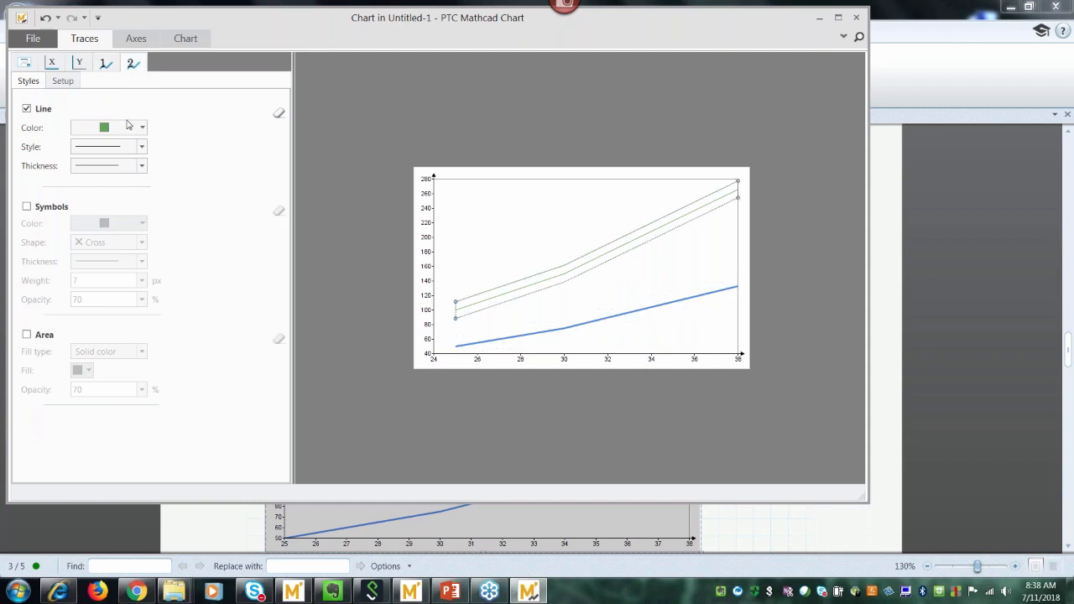
pyautogui.click(143, 130)
pyautogui.click(97, 178)
pyautogui.click(143, 166)
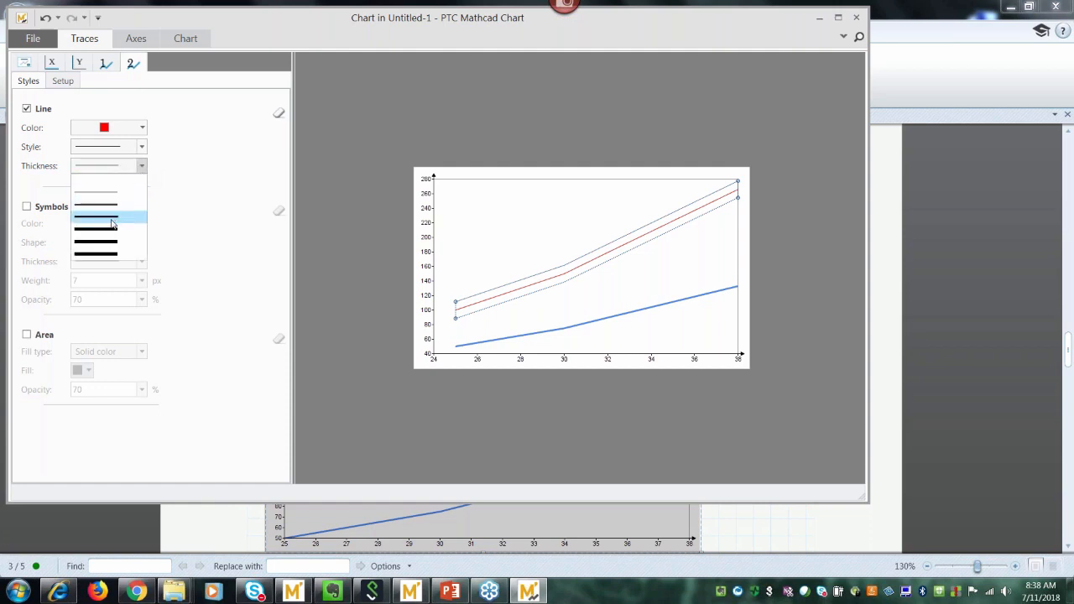
pyautogui.click(111, 223)
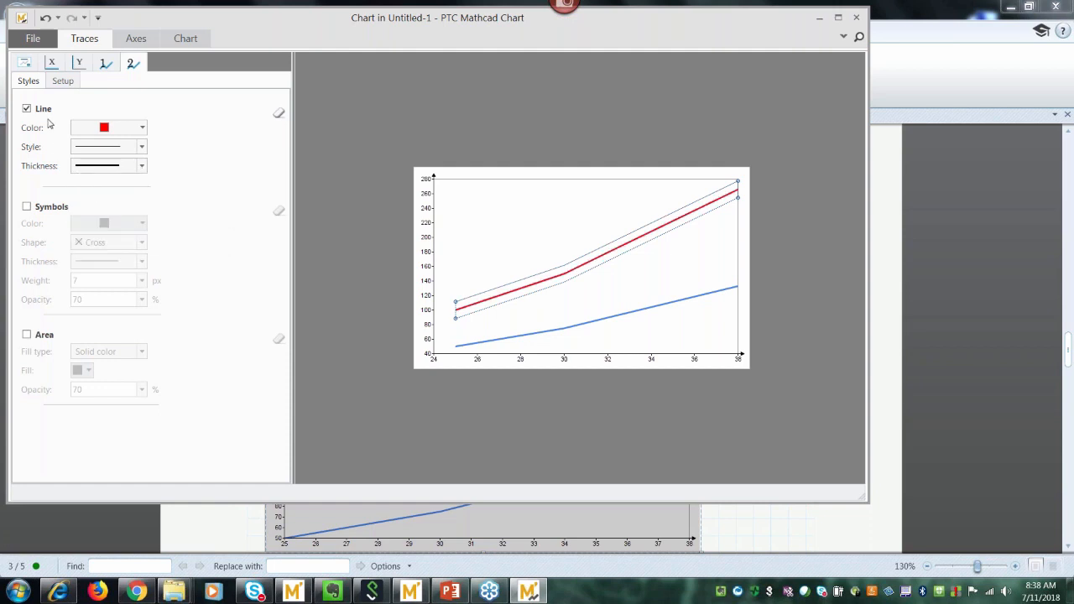
pyautogui.click(25, 66)
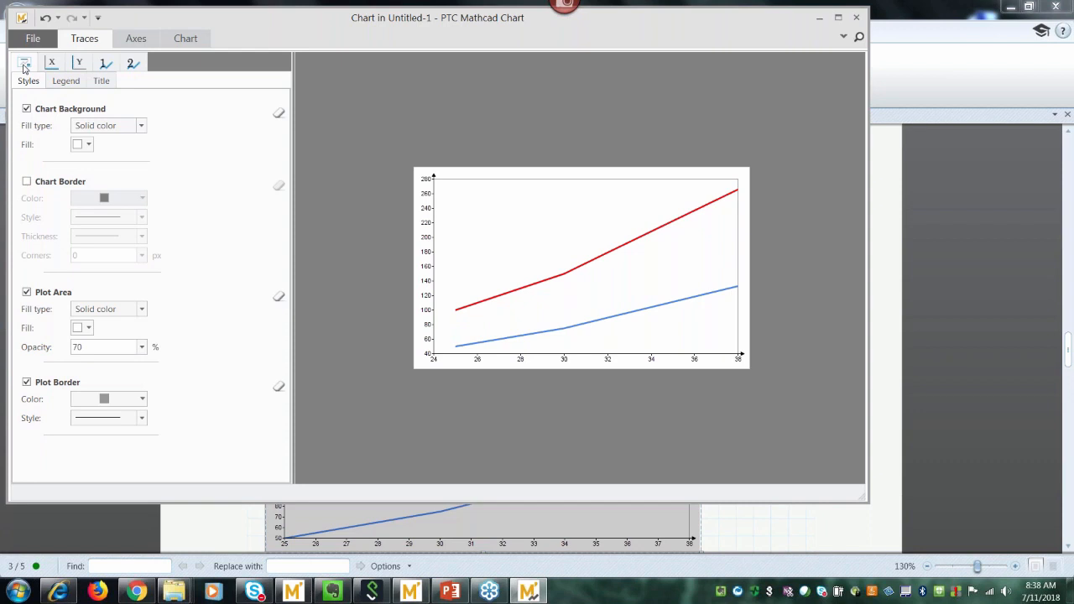
# Turn on the chart legend for both traces and give it a black border.
pyautogui.click(60, 84)
pyautogui.click(26, 110)
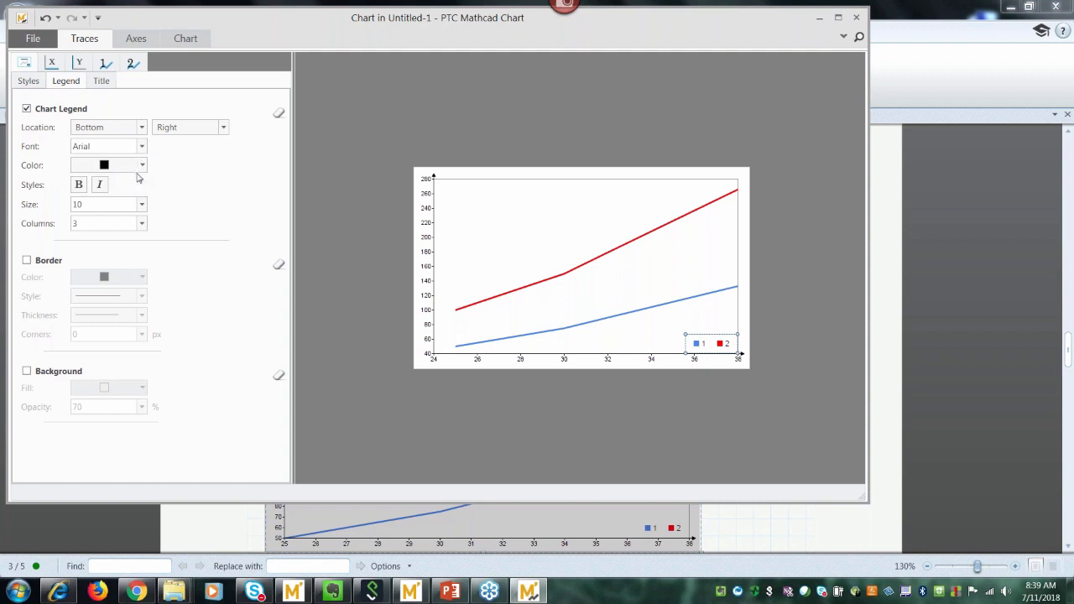
pyautogui.click(26, 261)
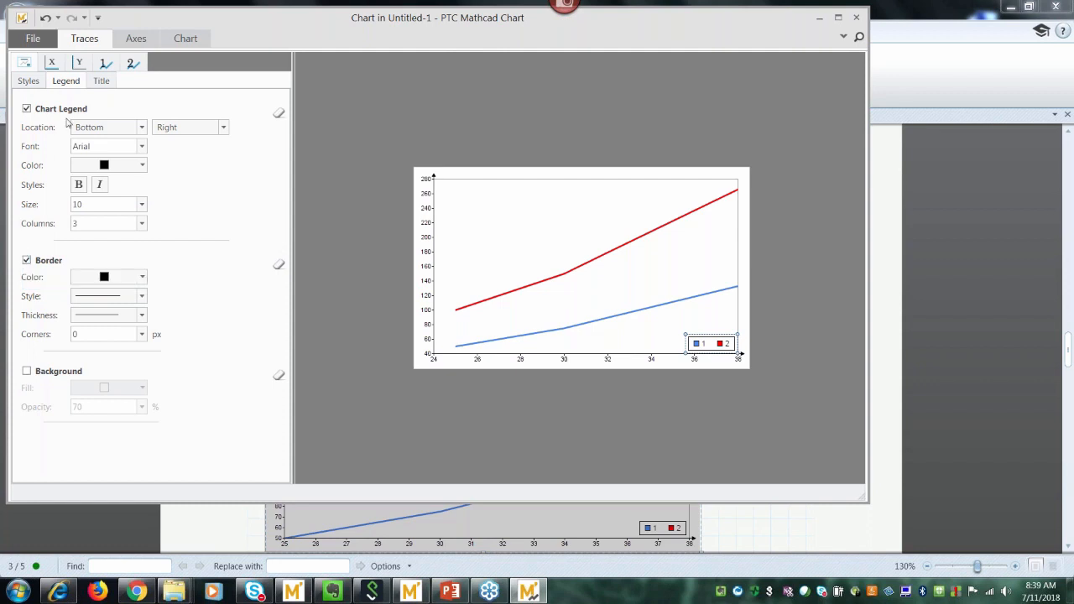
pyautogui.click(105, 66)
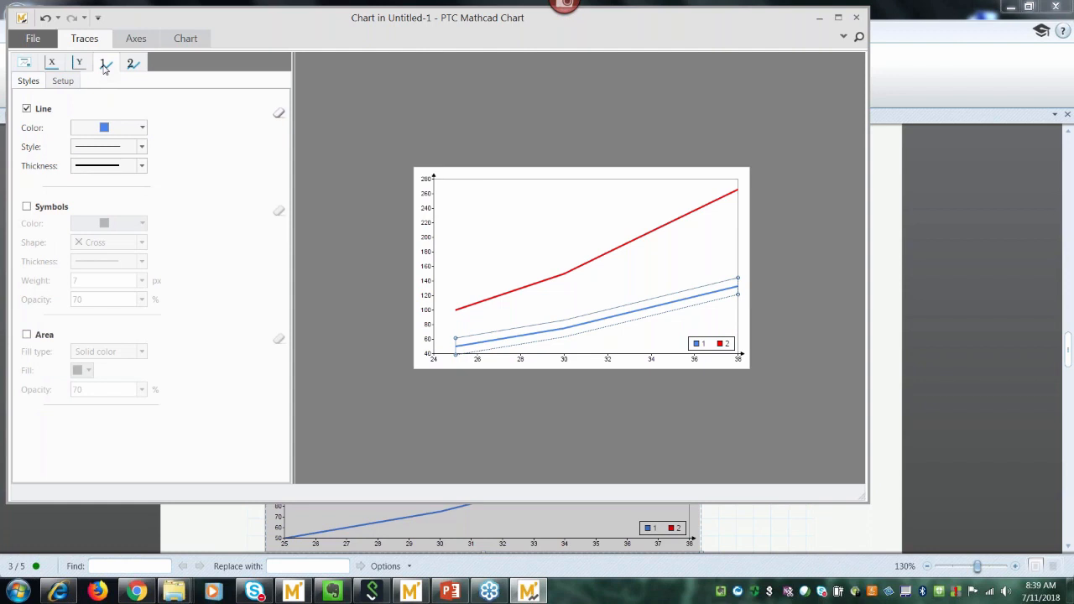
# Rename trace 1 to 'nominal torque' and trace 2 to 'maximum torque'.
pyautogui.click(63, 81)
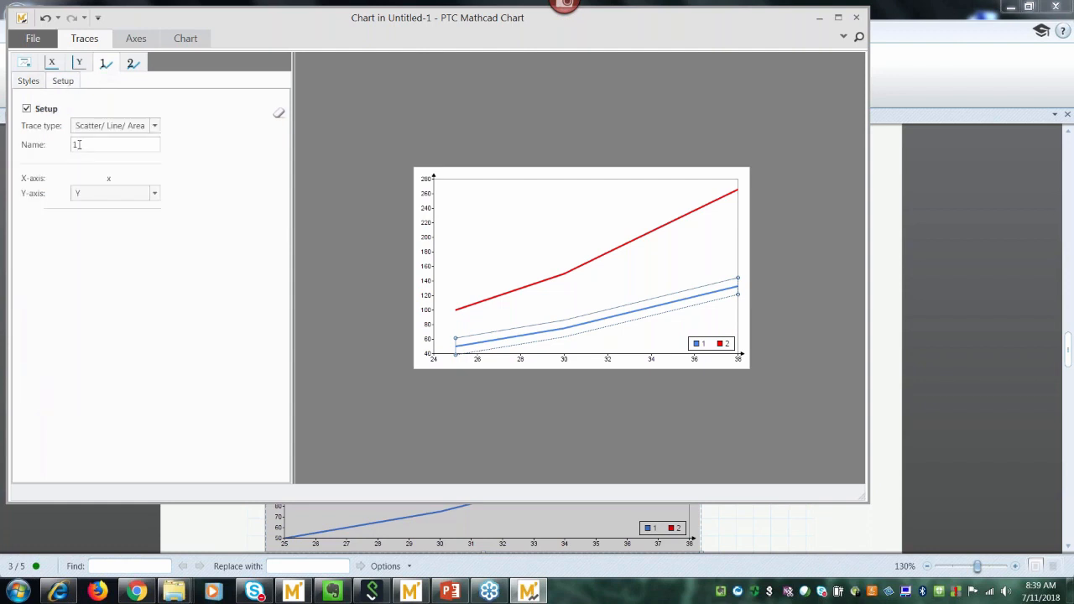
pyautogui.doubleClick(78, 144)
pyautogui.write('nomin')
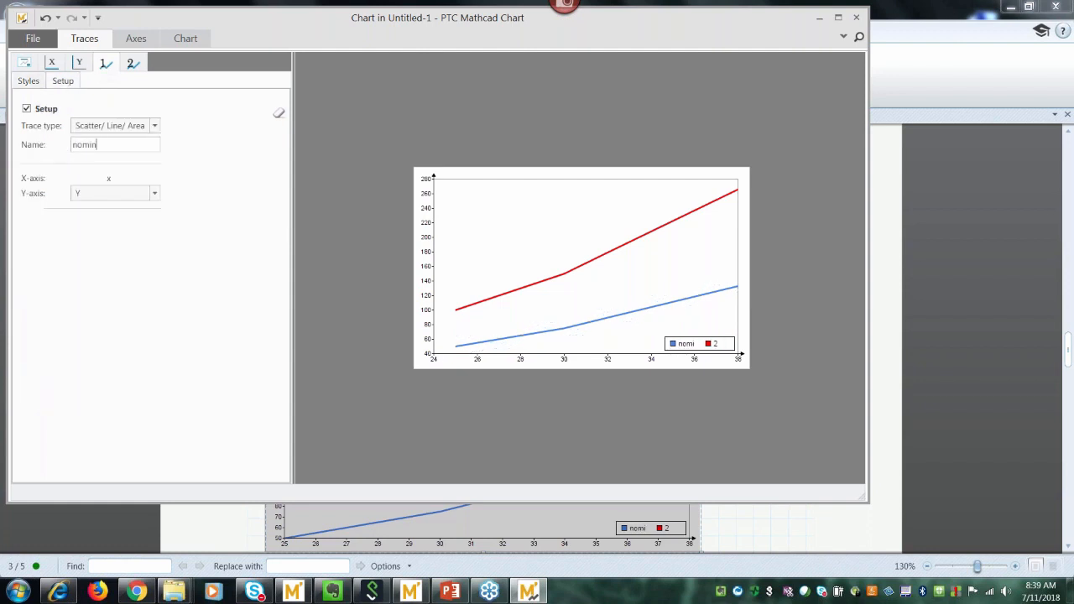
pyautogui.write('al torque')
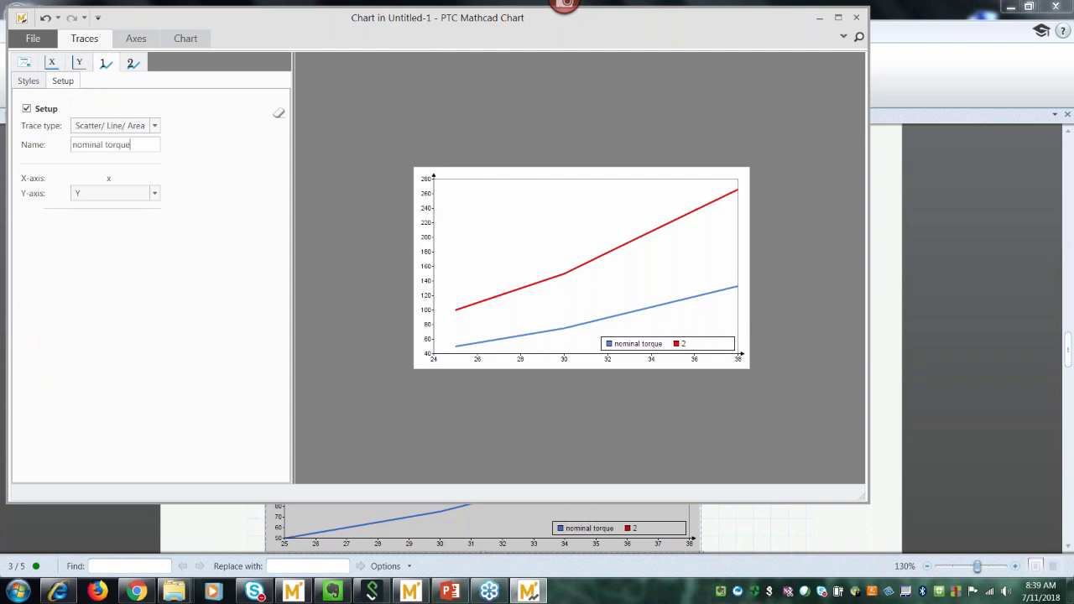
pyautogui.click(134, 64)
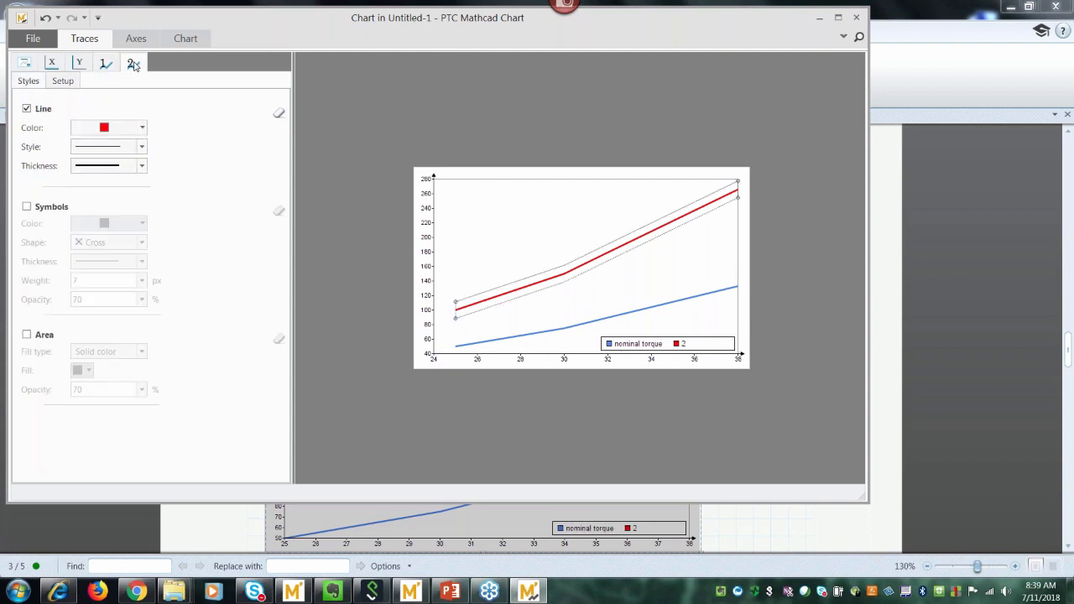
pyautogui.click(63, 80)
pyautogui.doubleClick(75, 144)
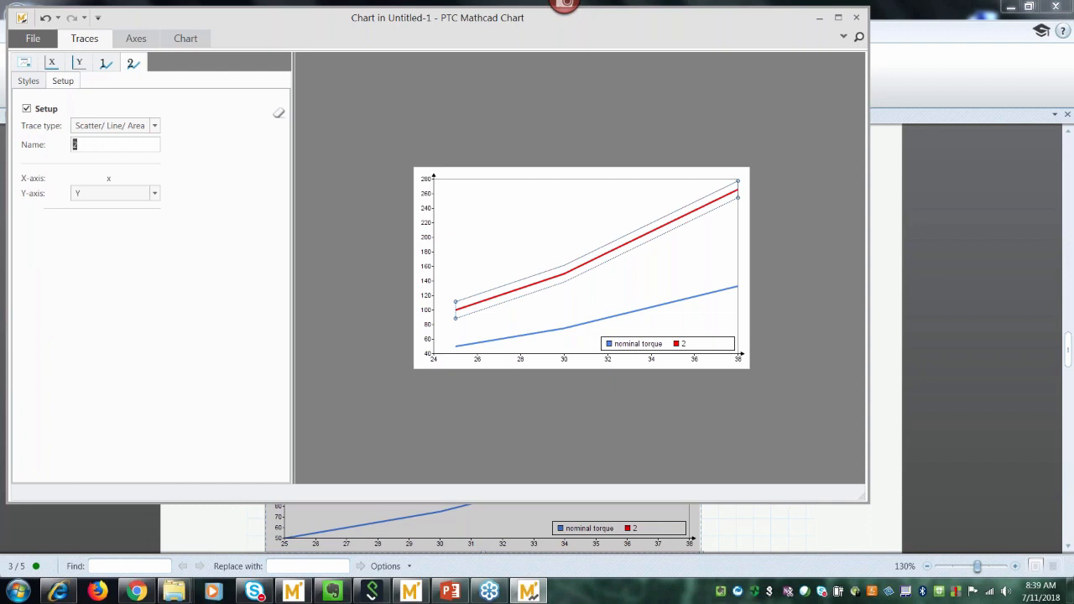
pyautogui.write('maximum torque')
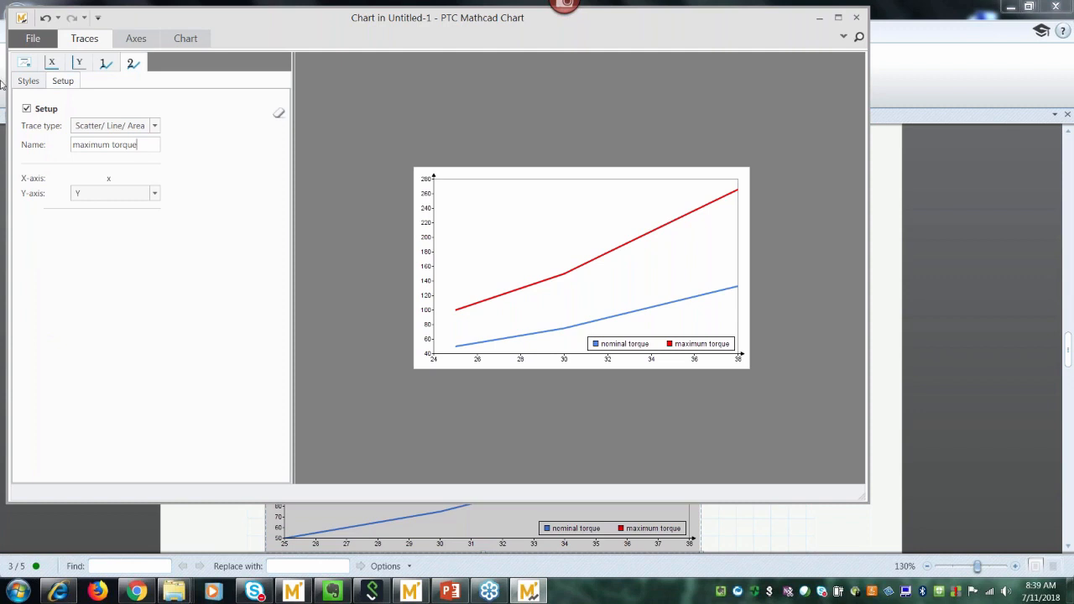
pyautogui.click(25, 64)
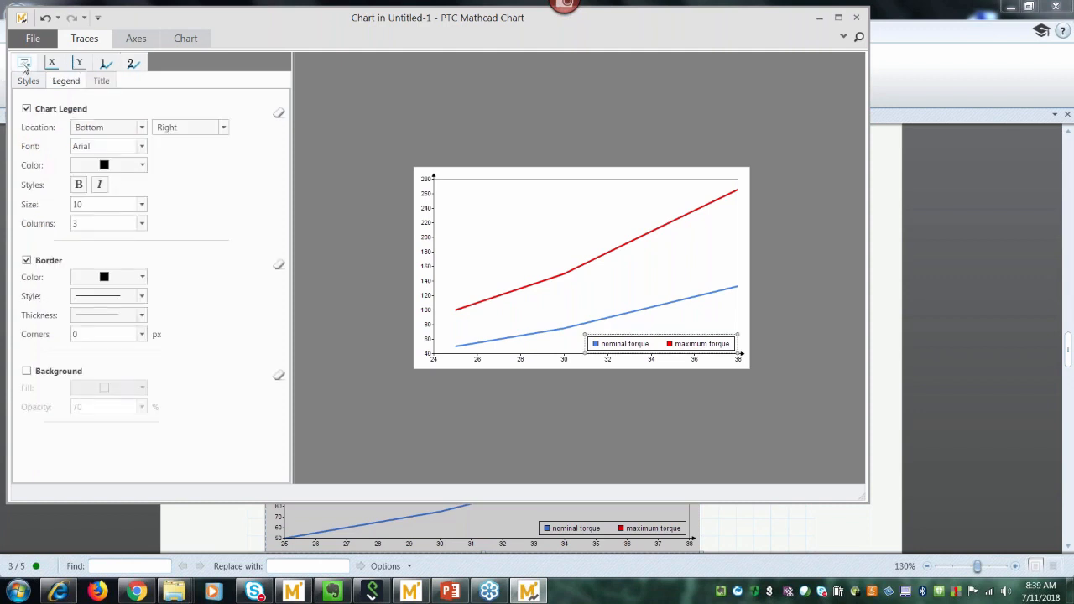
# Turn on a bordered chart title reading 'Force vs. Torque'.
pyautogui.click(100, 82)
pyautogui.click(26, 109)
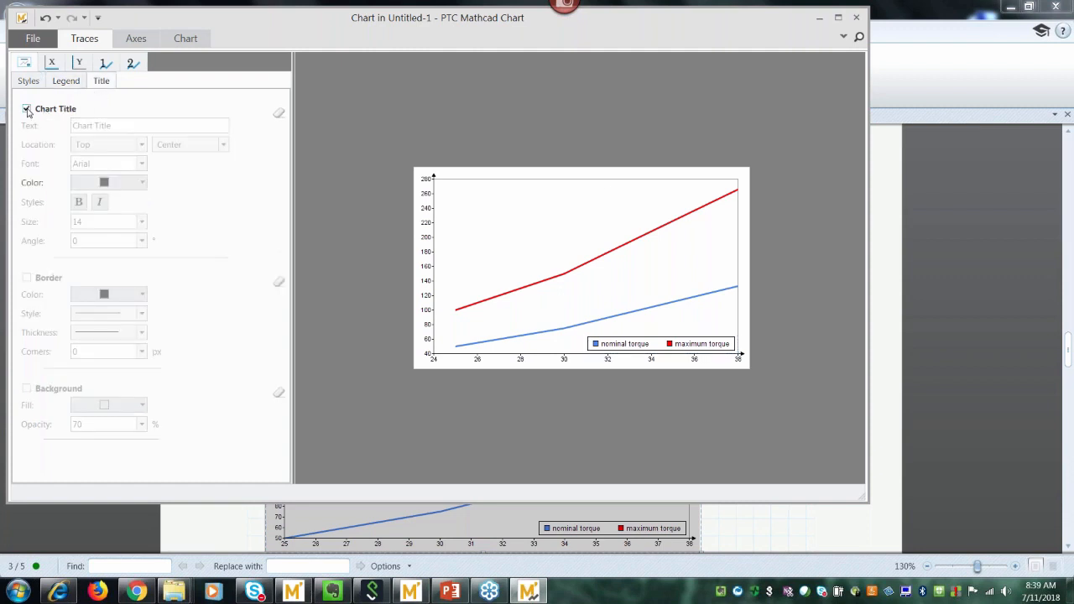
pyautogui.moveTo(112, 125); pyautogui.dragTo(72, 126)
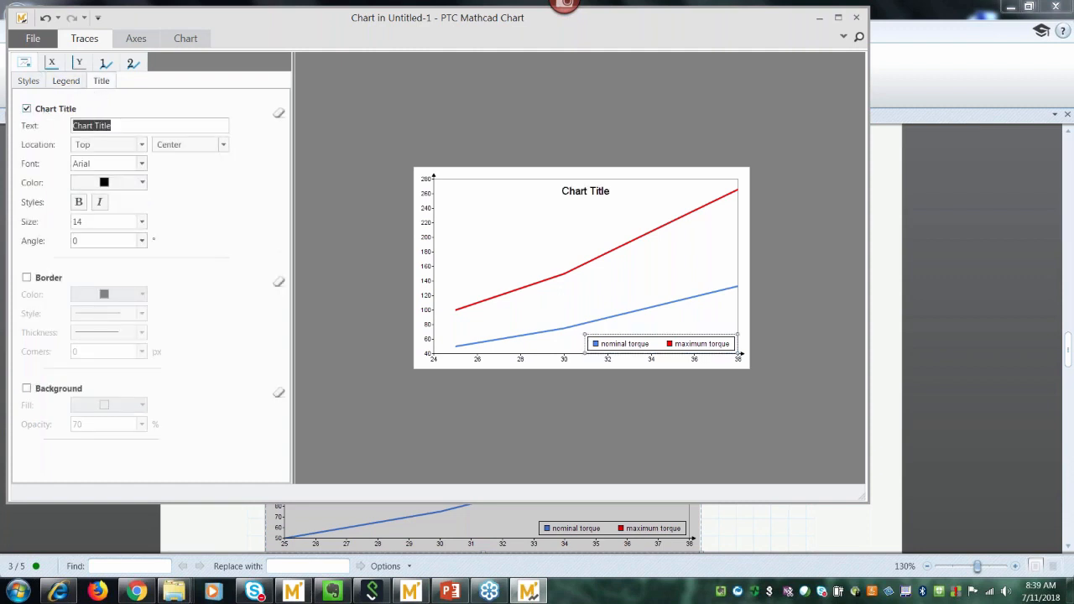
pyautogui.write('For')
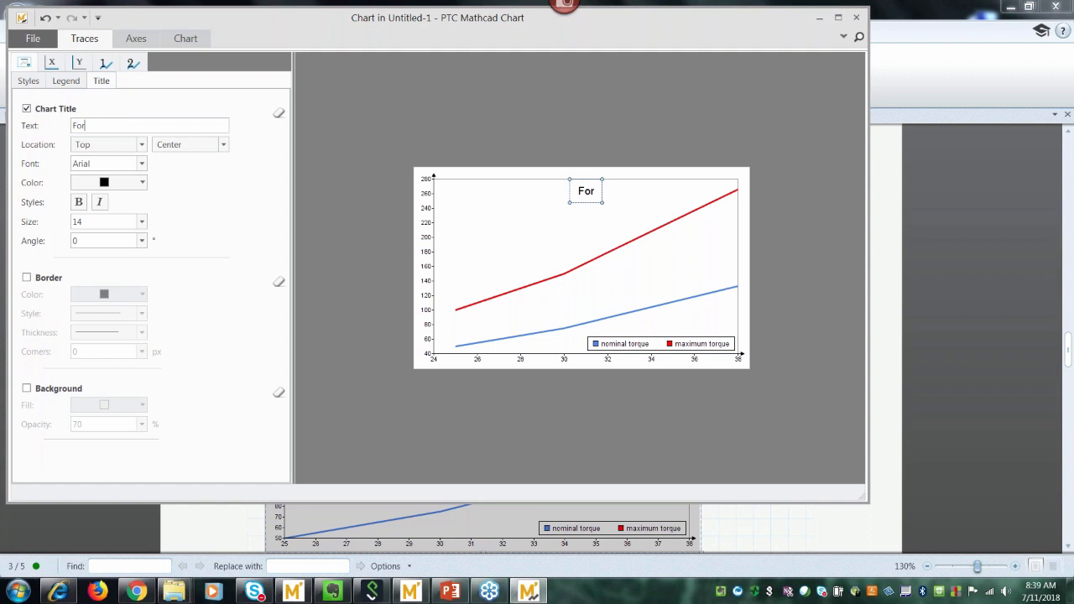
pyautogui.write('ce vs. Torque')
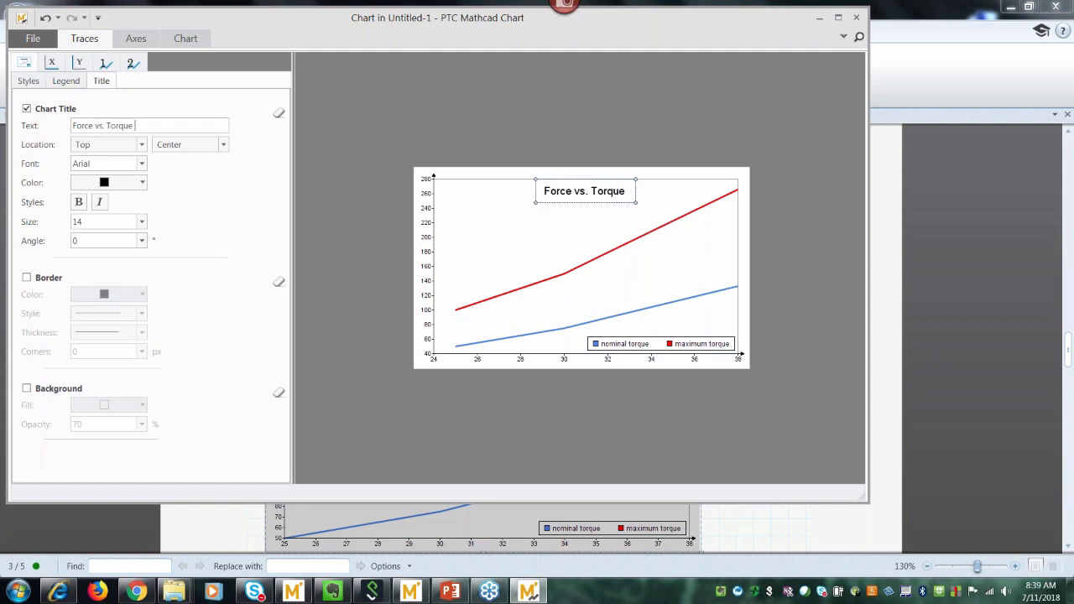
pyautogui.click(26, 278)
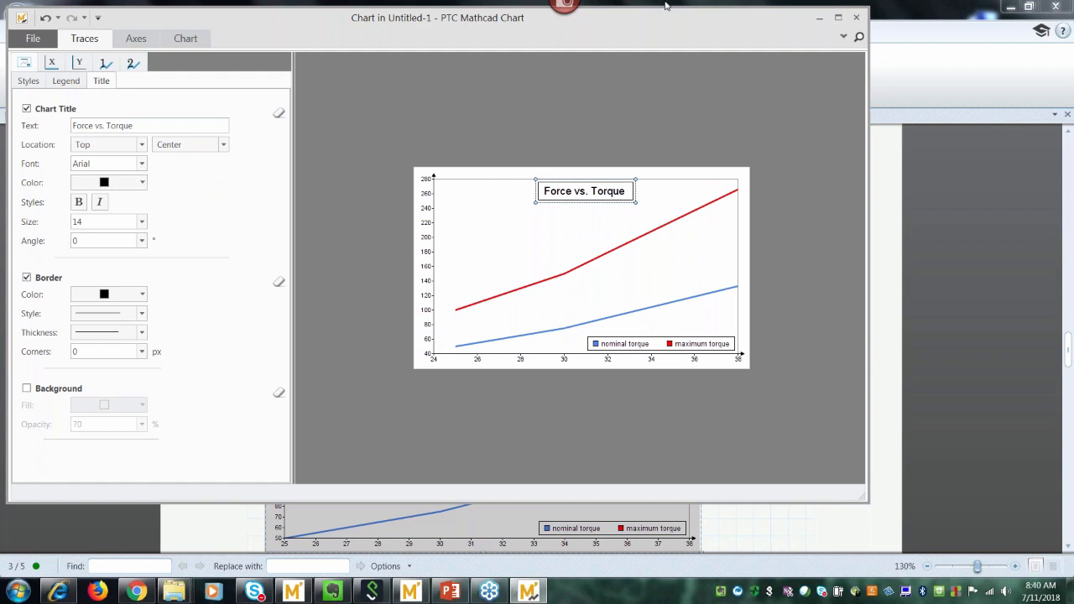
# Close the chart editor and collapse the chart component's input definitions on the worksheet.
pyautogui.click(857, 19)
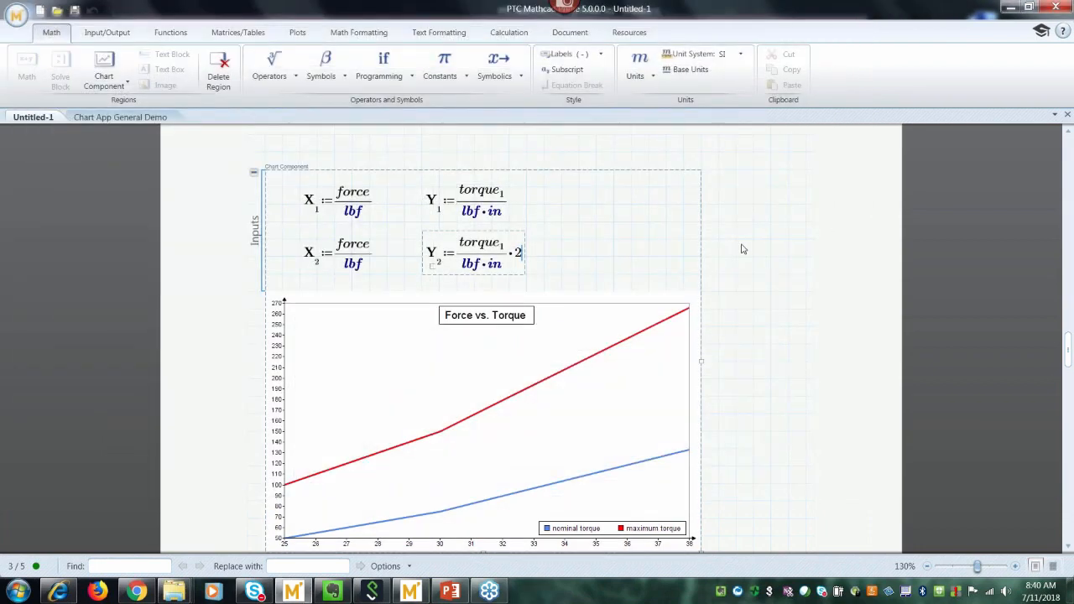
pyautogui.click(253, 172)
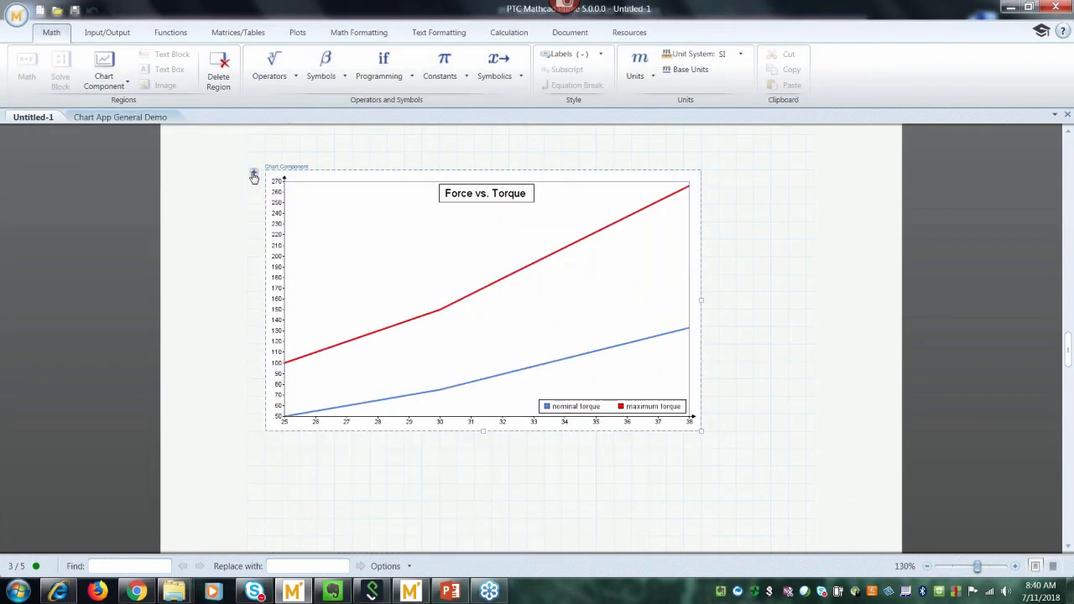
pyautogui.click(765, 308)
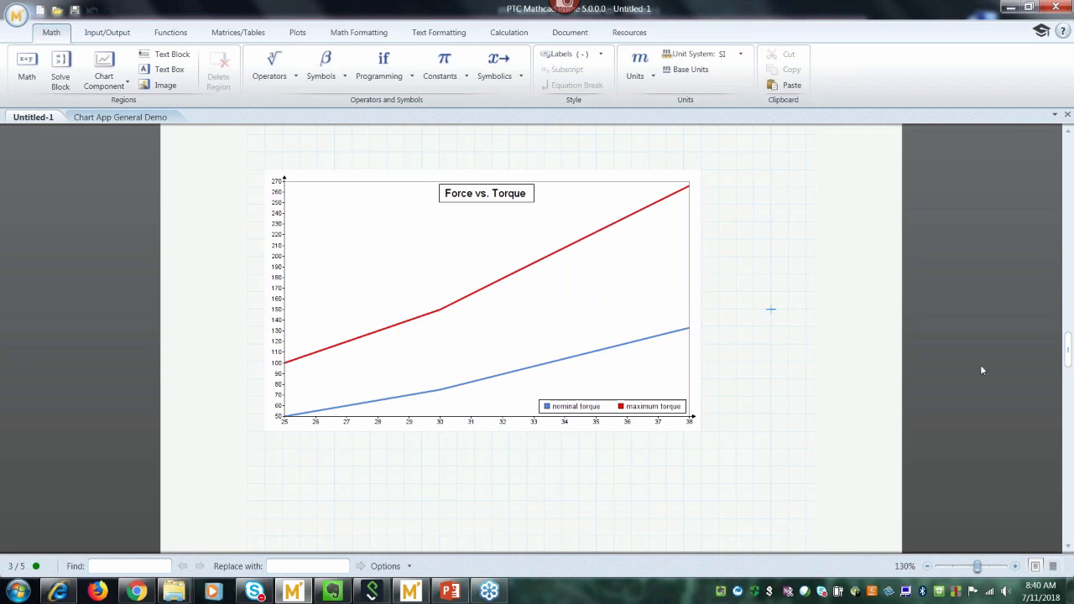
pyautogui.moveTo(1069, 359); pyautogui.dragTo(1068, 331)
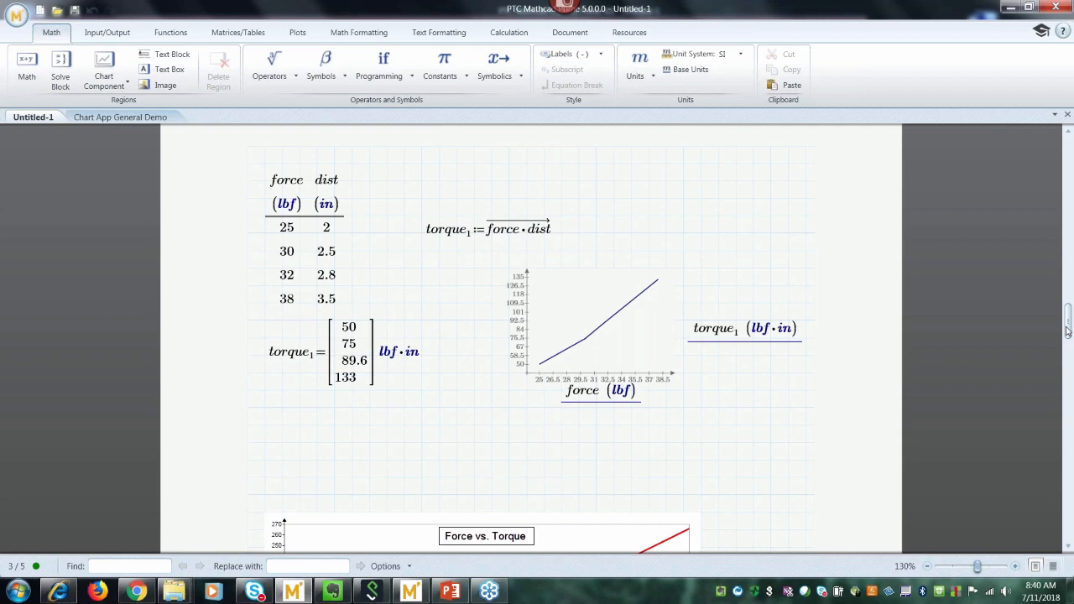
# Switch from Mathcad to the full-screen 'Special Offers' presentation slide.
pyautogui.moveTo(1067, 332); pyautogui.dragTo(1070, 354)
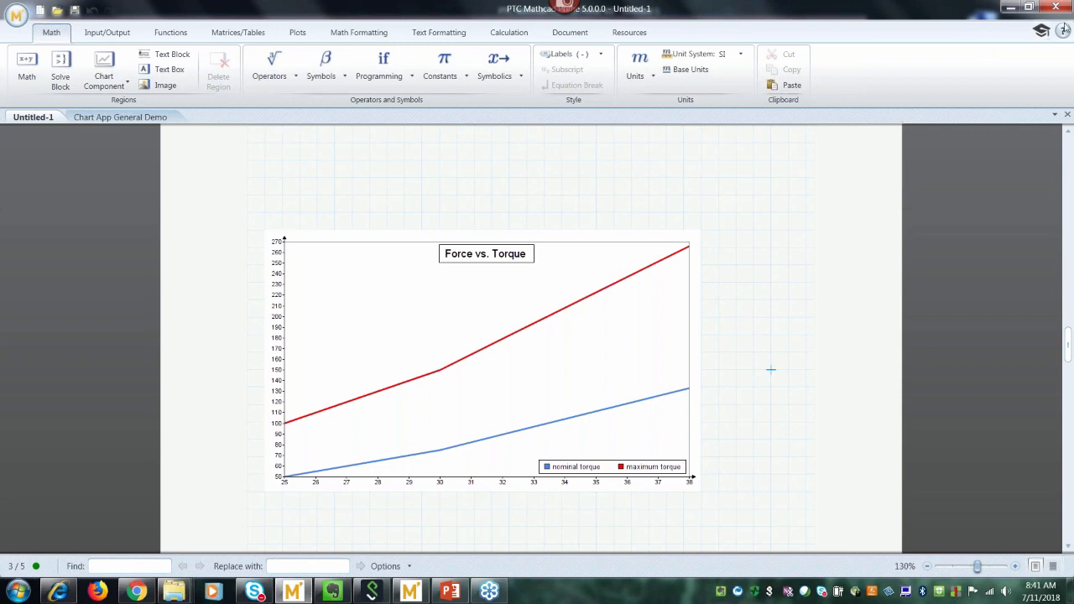
pyautogui.click(1063, 30)
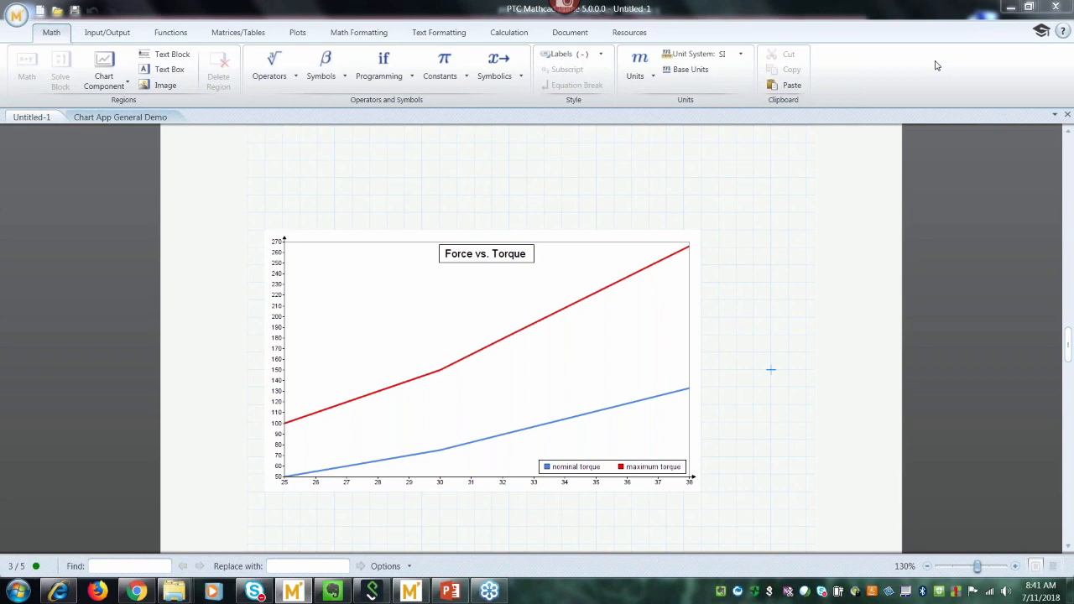
pyautogui.hotkey('alt', 'Tab')
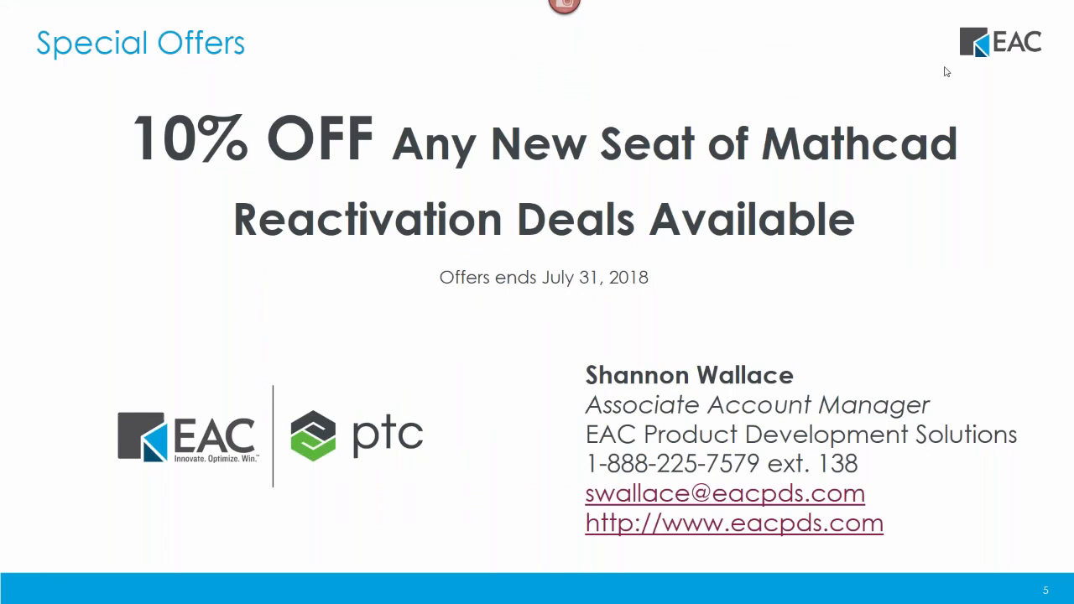